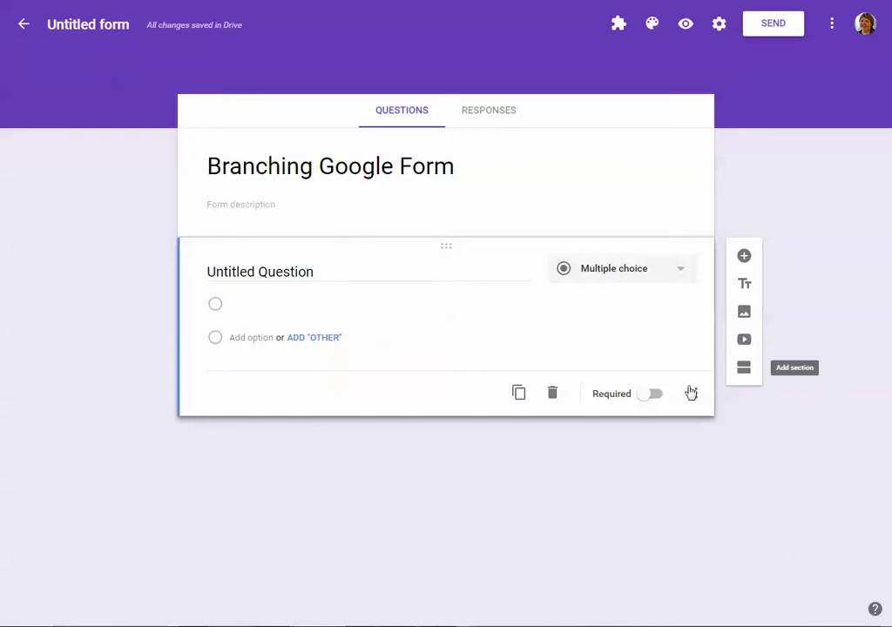
# - Add seven new sections to the form after the first section
pyautogui.click(745, 369)
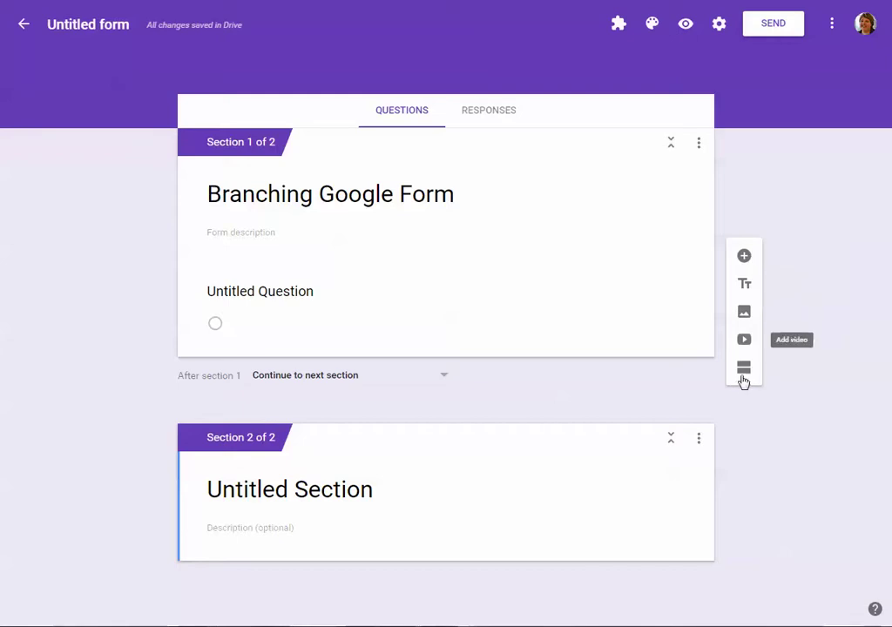
pyautogui.click(745, 370)
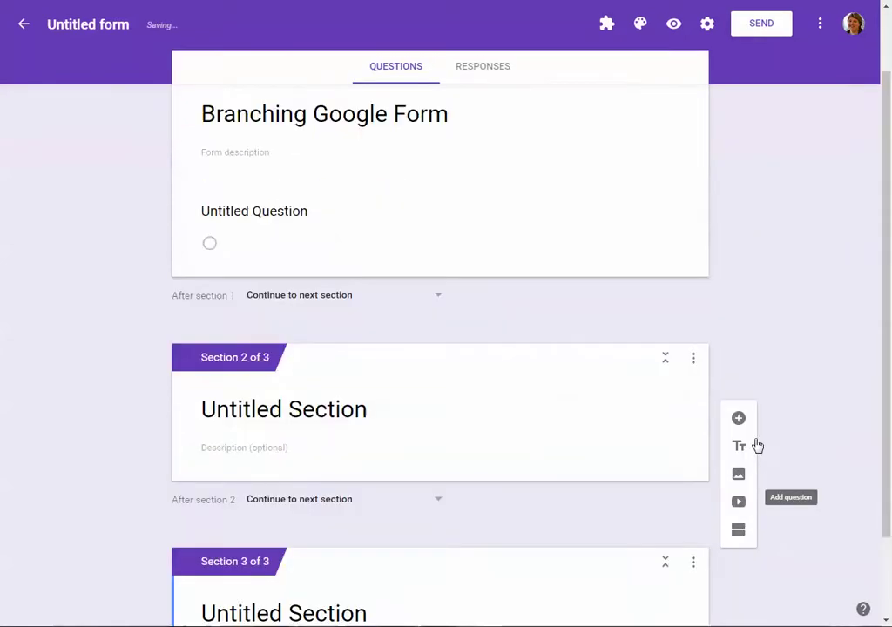
pyautogui.click(739, 577)
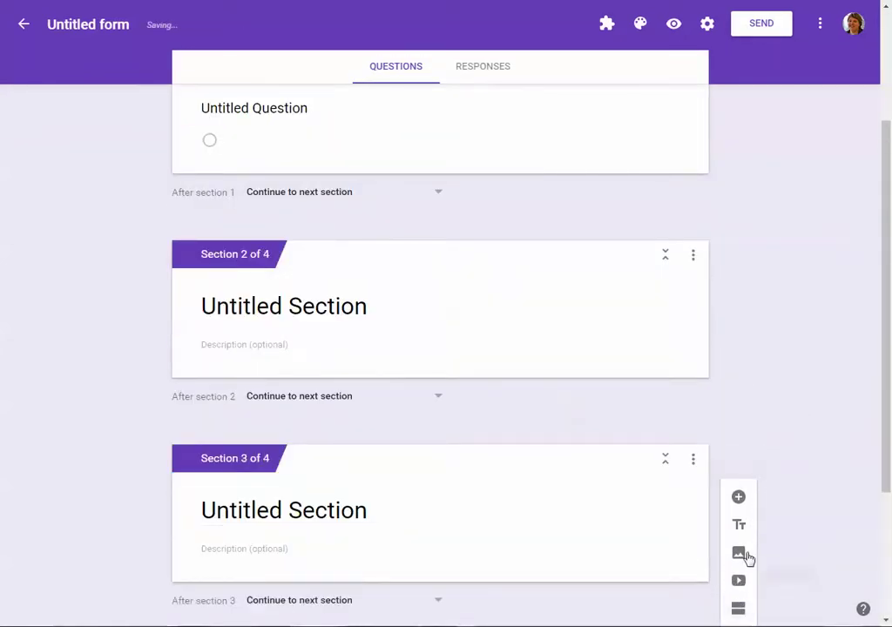
pyautogui.click(737, 580)
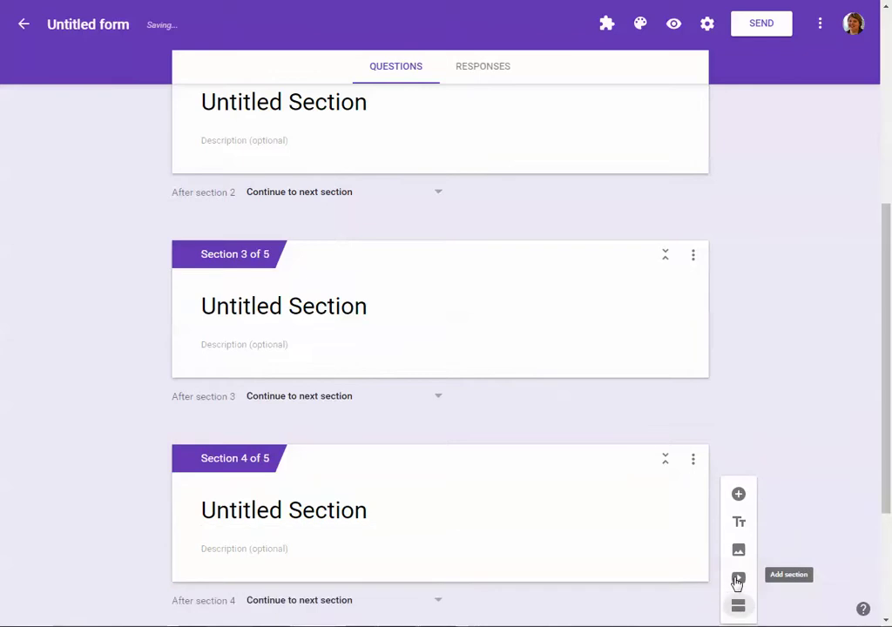
pyautogui.click(739, 577)
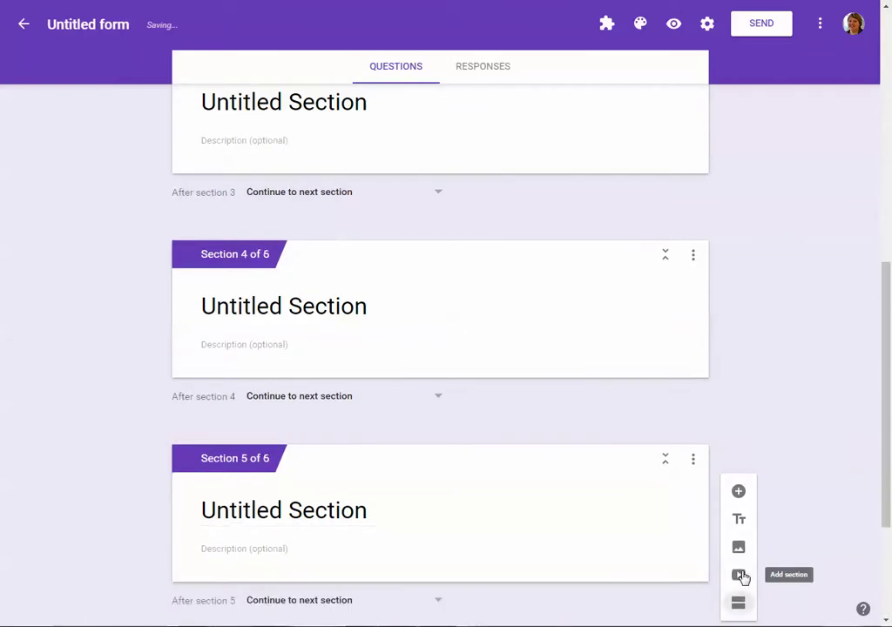
pyautogui.click(741, 582)
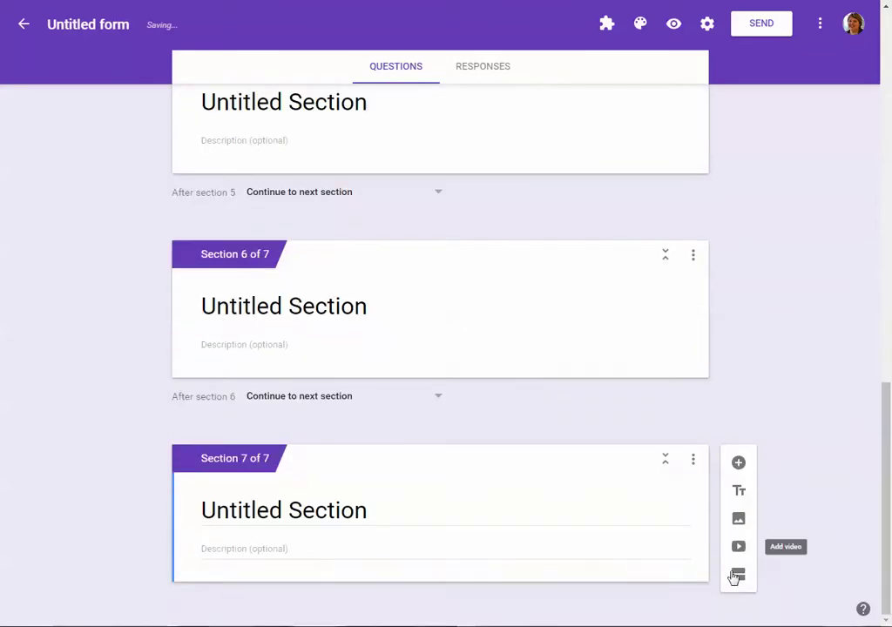
pyautogui.click(738, 575)
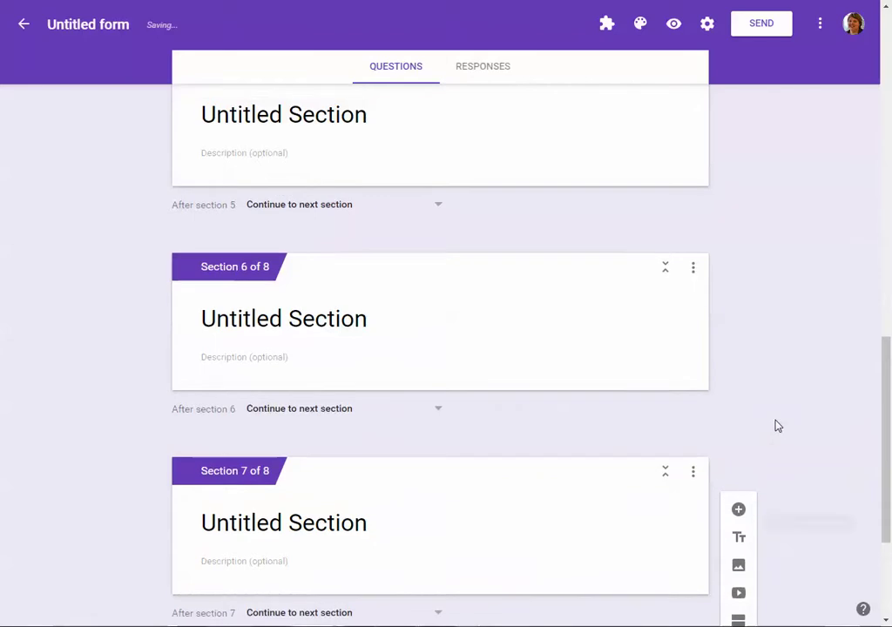
# - Title the untitled multiple-choice question in section 1 "Question1"
pyautogui.scroll(15, 776, 425)
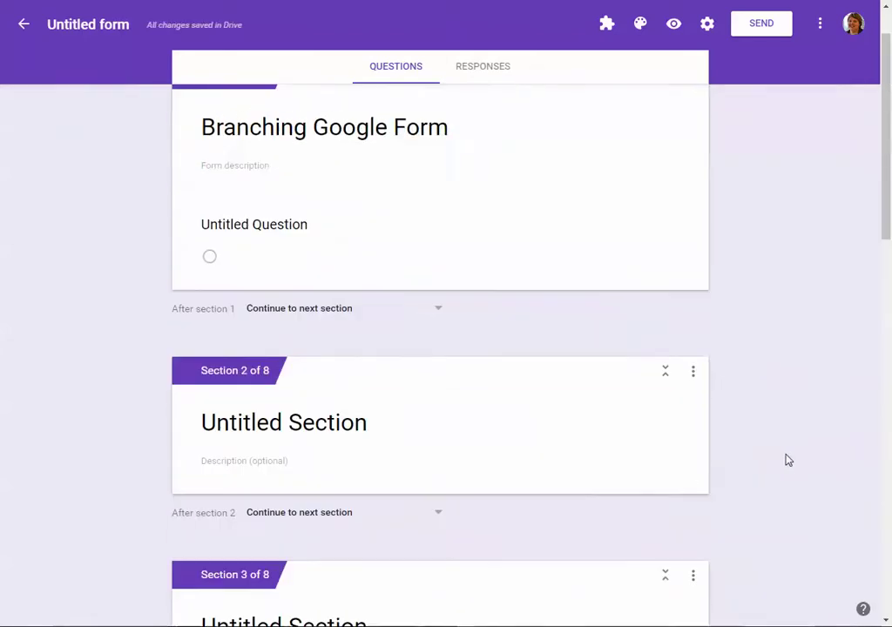
pyautogui.scroll(1, 789, 460)
pyautogui.click(309, 289)
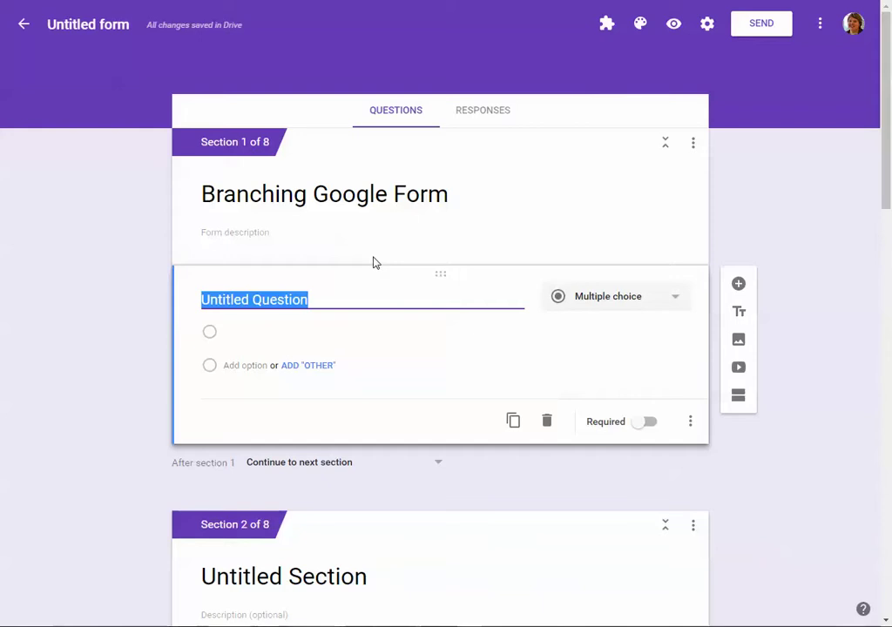
pyautogui.write('Questio')
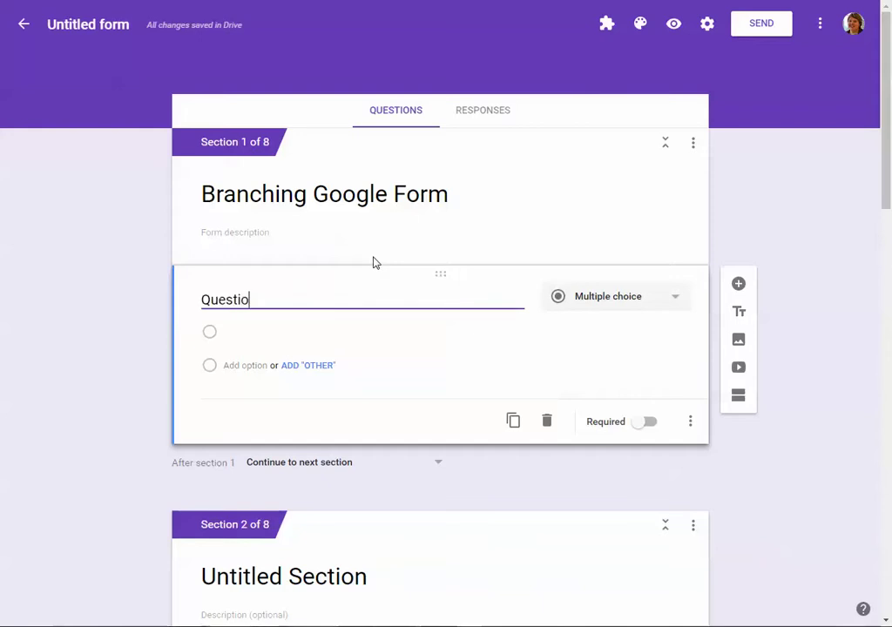
pyautogui.write('n1')
# - Title section 2 "Question 1 Review" and section 3 "Question 2"
pyautogui.scroll(-5, 392, 288)
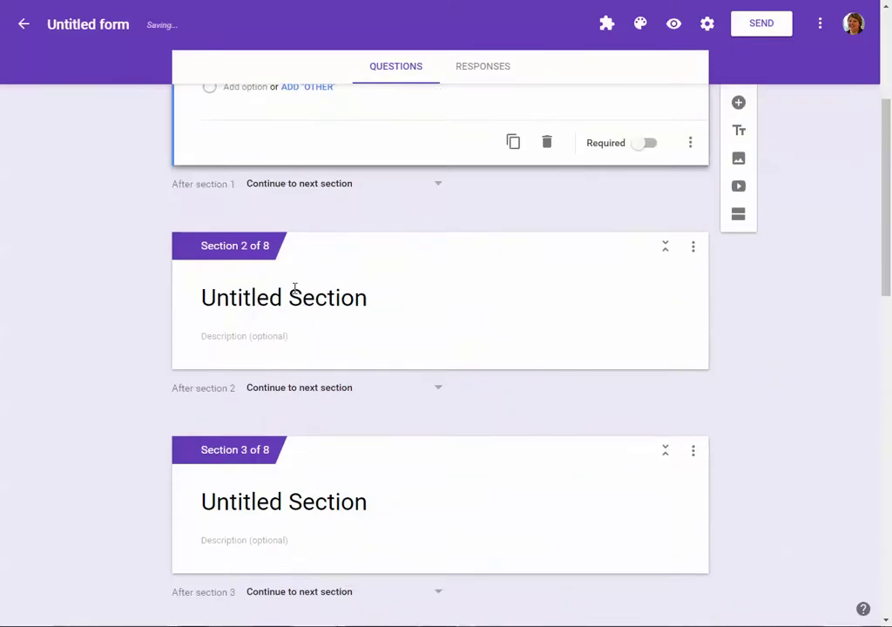
pyautogui.click(297, 293)
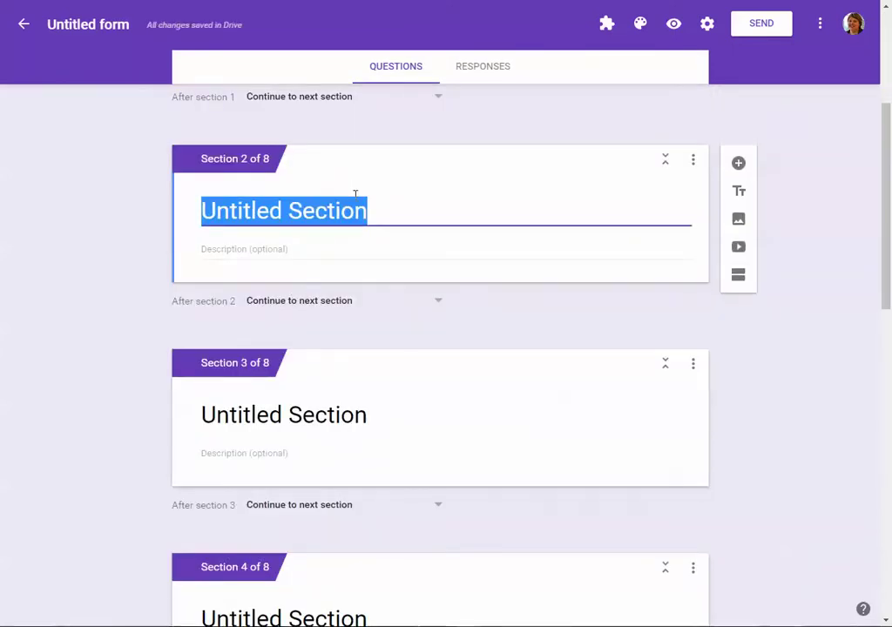
pyautogui.write('Ques')
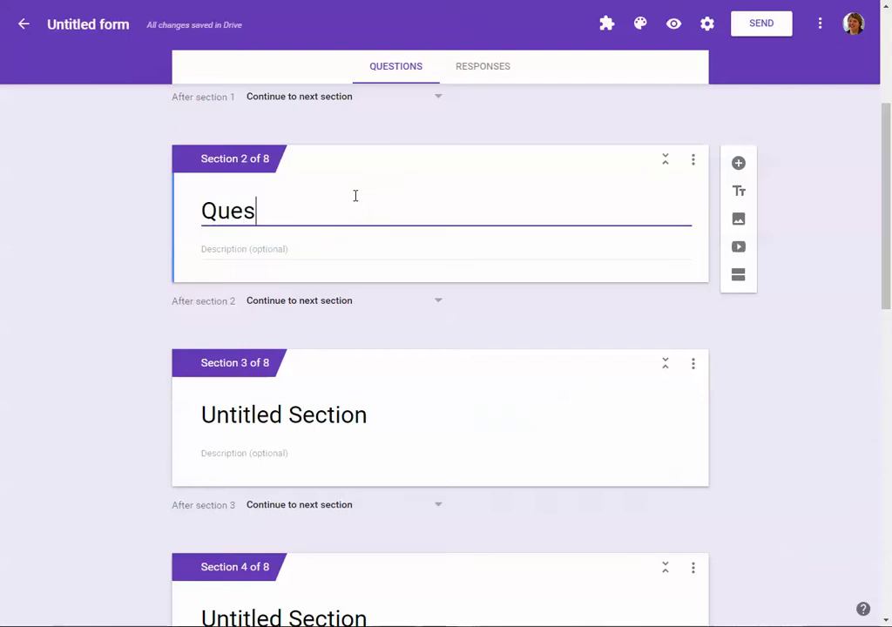
pyautogui.write('tion 1 Review')
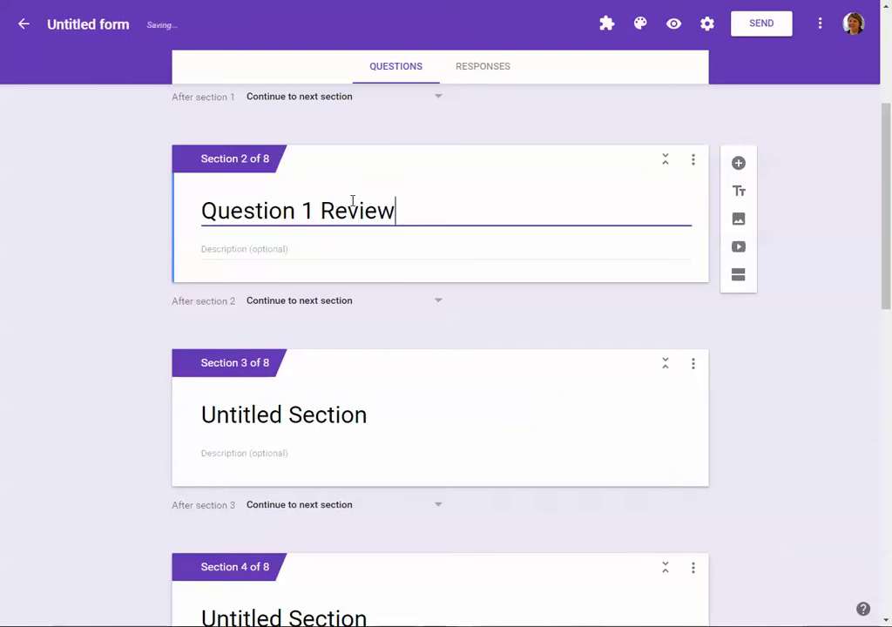
pyautogui.scroll(-2, 299, 319)
pyautogui.click(325, 200)
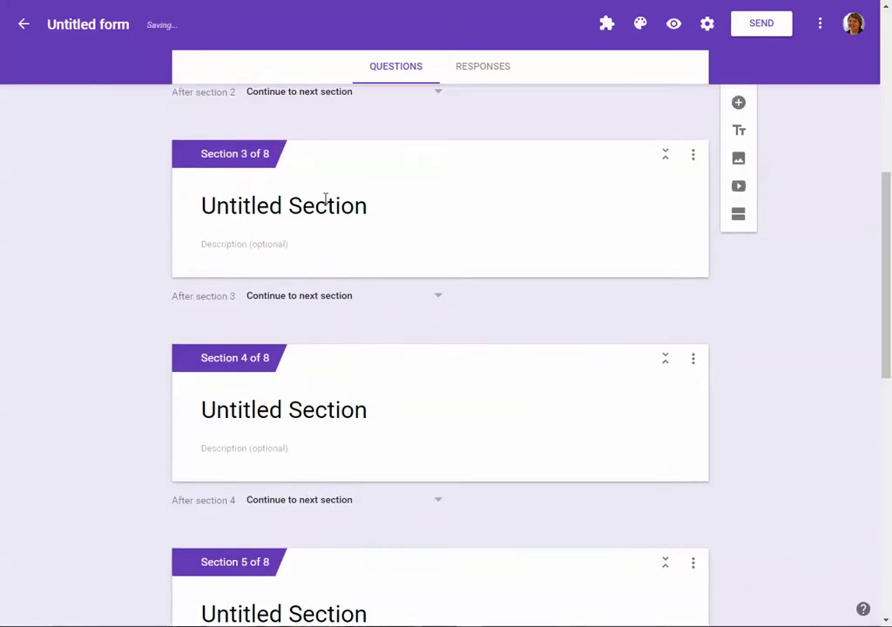
pyautogui.write('Question 2')
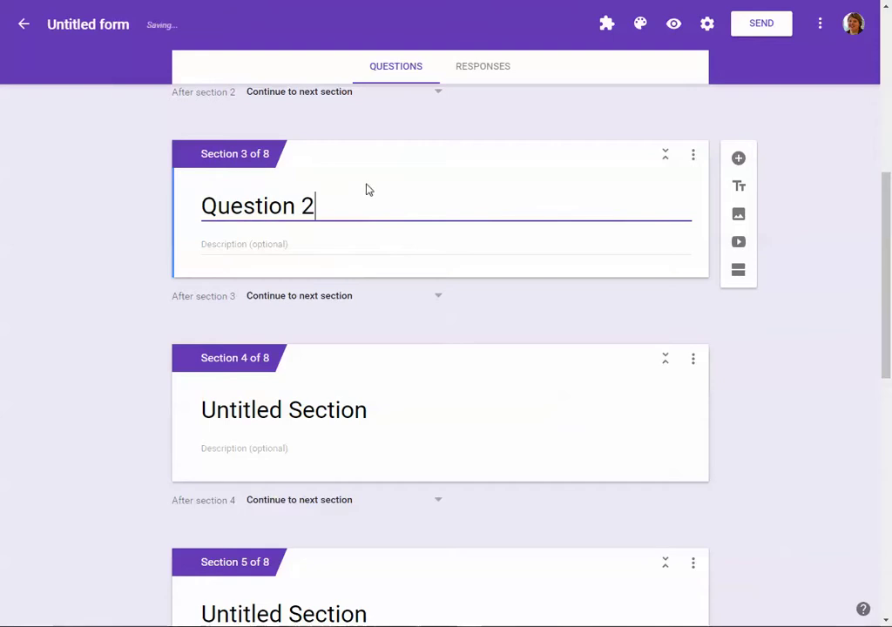
# - Title section 4 of the form "Question 2 Review A"
pyautogui.scroll(-2, 366, 189)
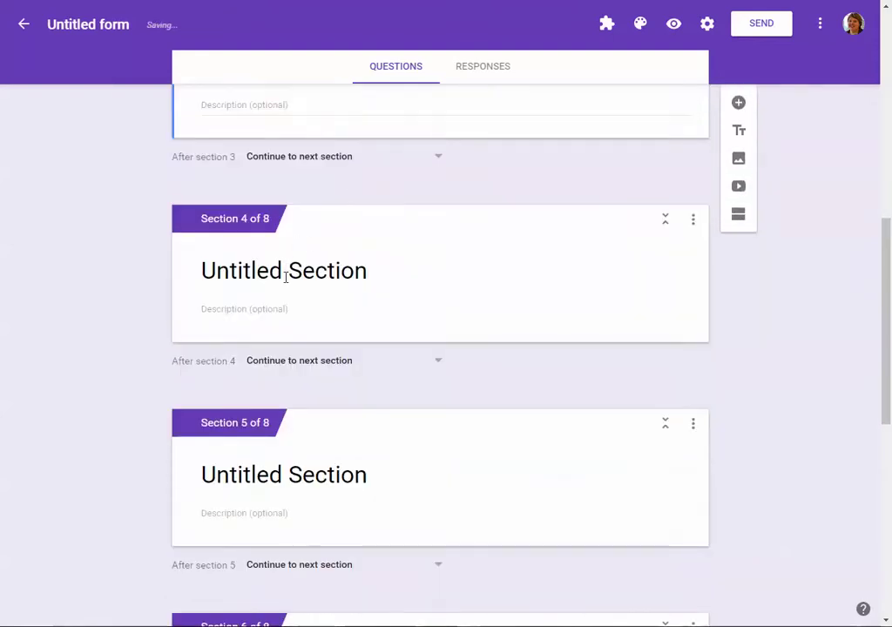
pyautogui.click(285, 271)
pyautogui.write('Question')
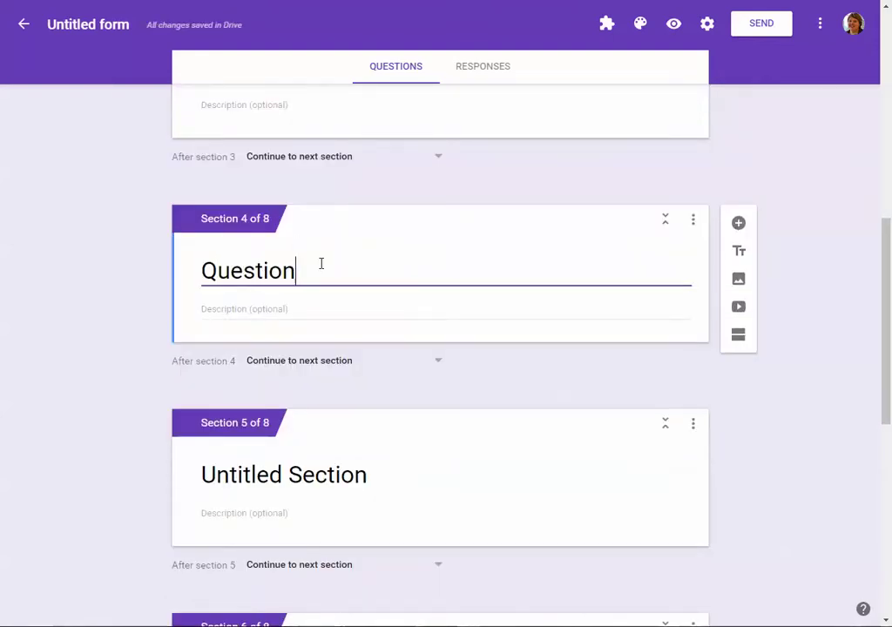
pyautogui.write(' 2 Revew')
pyautogui.press('BackSpace')
pyautogui.write('i')
pyautogui.press('BackSpace')
pyautogui.press('BackSpace')
pyautogui.write('iew ')
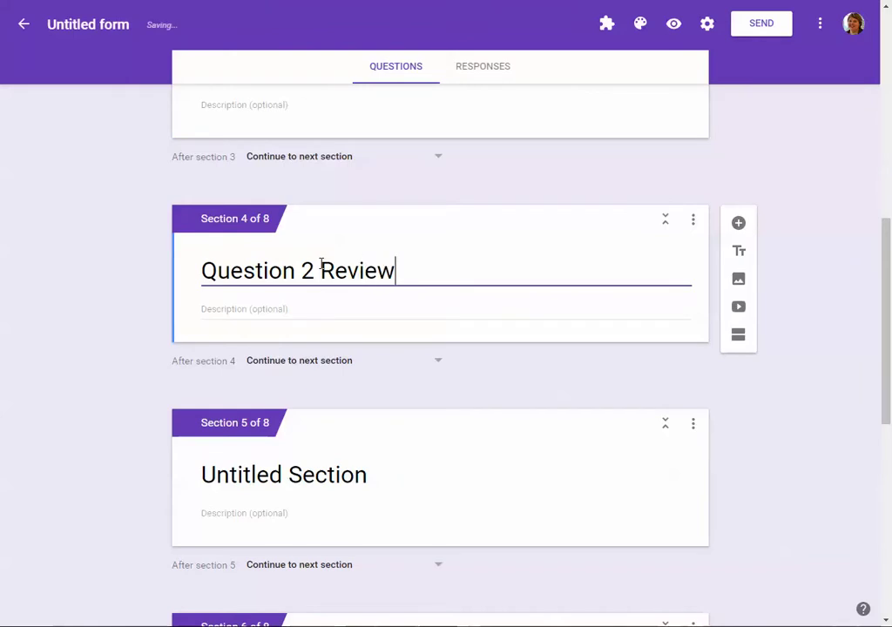
pyautogui.write('A')
# - Title section 5 of the form "Question 2 Review B"
pyautogui.scroll(-3, 398, 334)
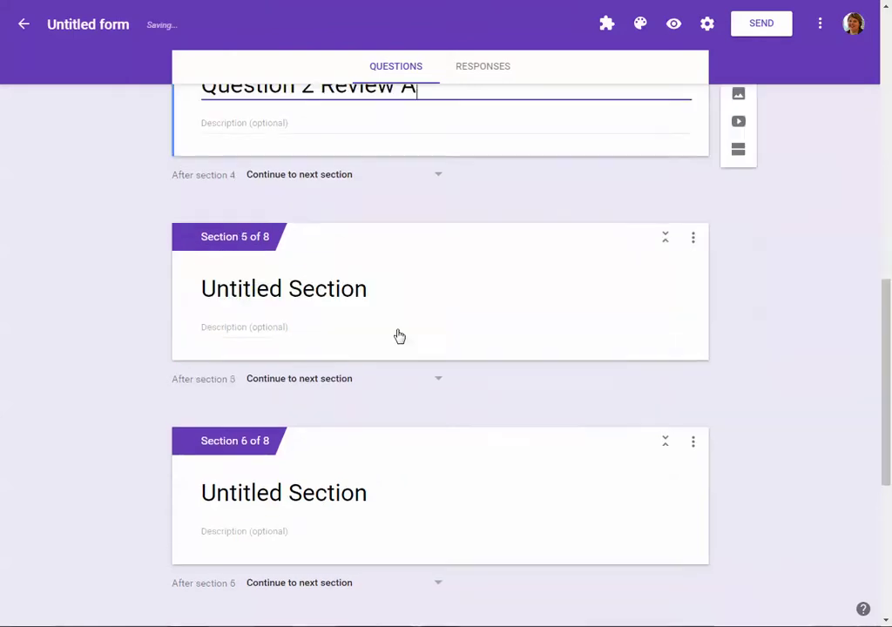
pyautogui.click(360, 179)
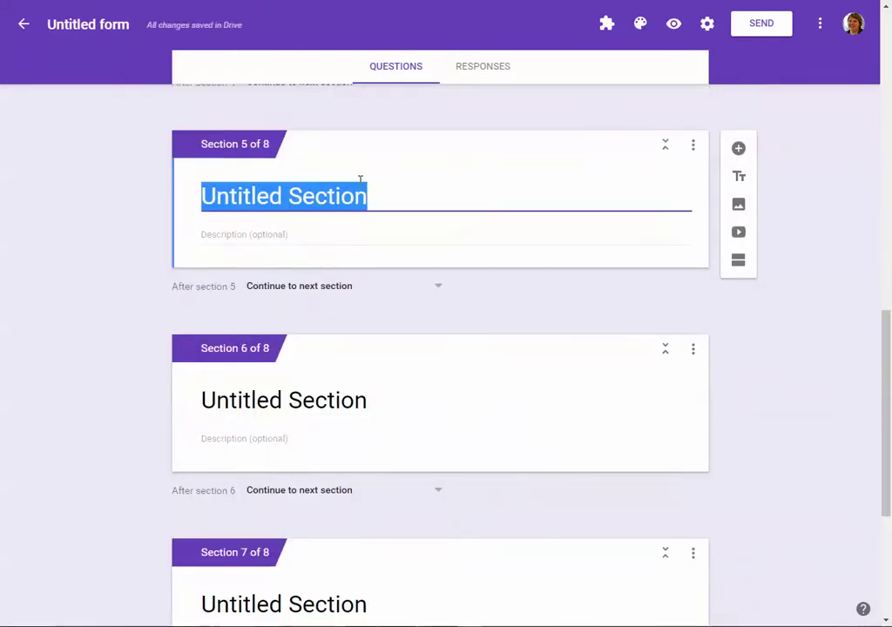
pyautogui.write('Qustio')
pyautogui.press('BackSpace')
pyautogui.press('BackSpace')
pyautogui.press('BackSpace')
pyautogui.press('BackSpace')
pyautogui.write('es')
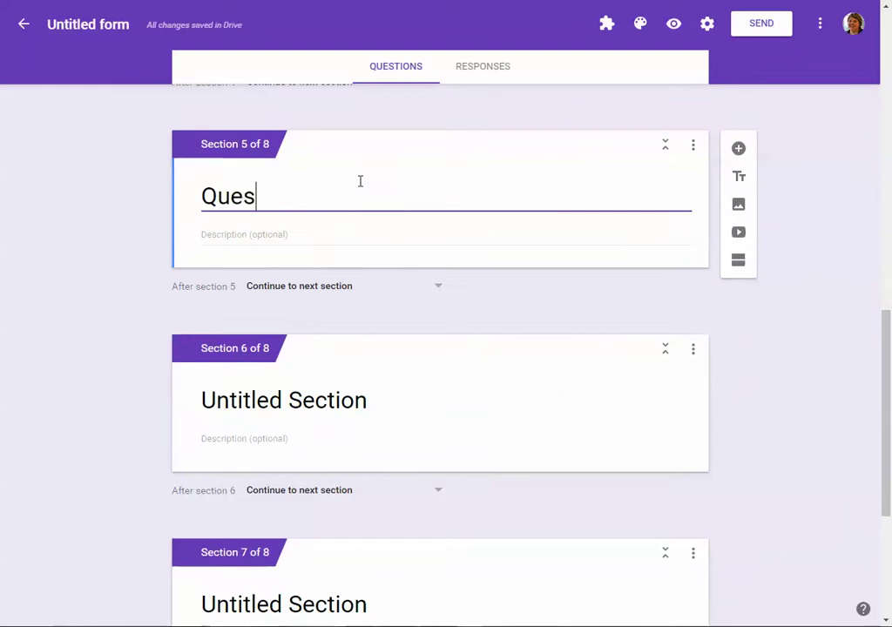
pyautogui.write('tion 2 Review B')
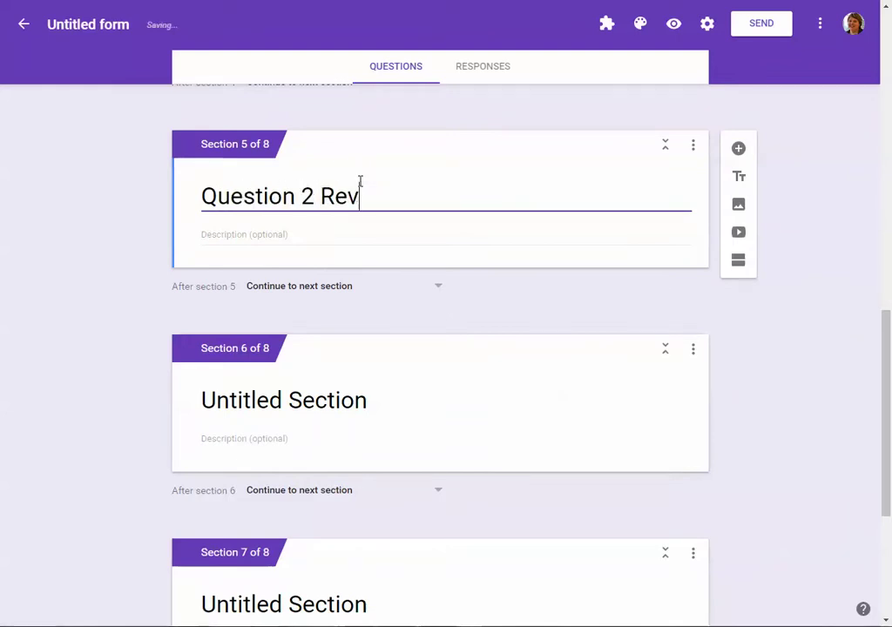
# - Title section 6 of the form "Question 3"
pyautogui.click(345, 401)
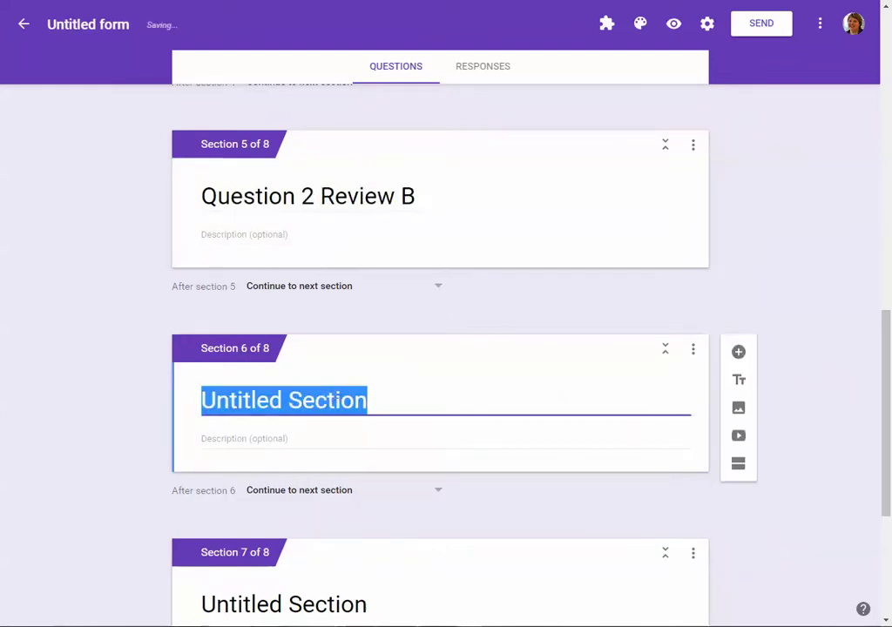
pyautogui.write('Quedstion')
pyautogui.press('BackSpace')
pyautogui.press('BackSpace')
pyautogui.press('BackSpace')
pyautogui.press('BackSpace')
pyautogui.press('BackSpace')
pyautogui.press('BackSpace')
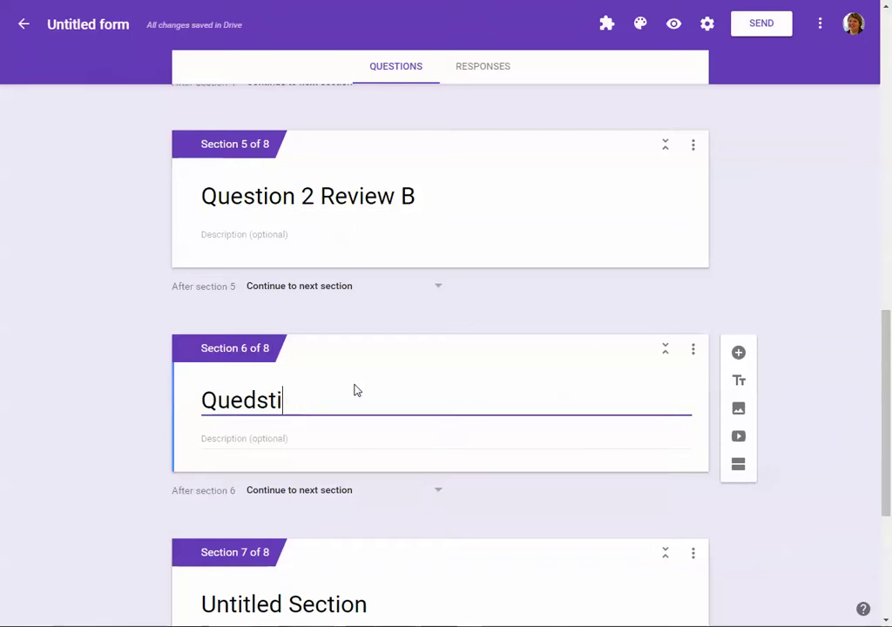
pyautogui.write('stion 3')
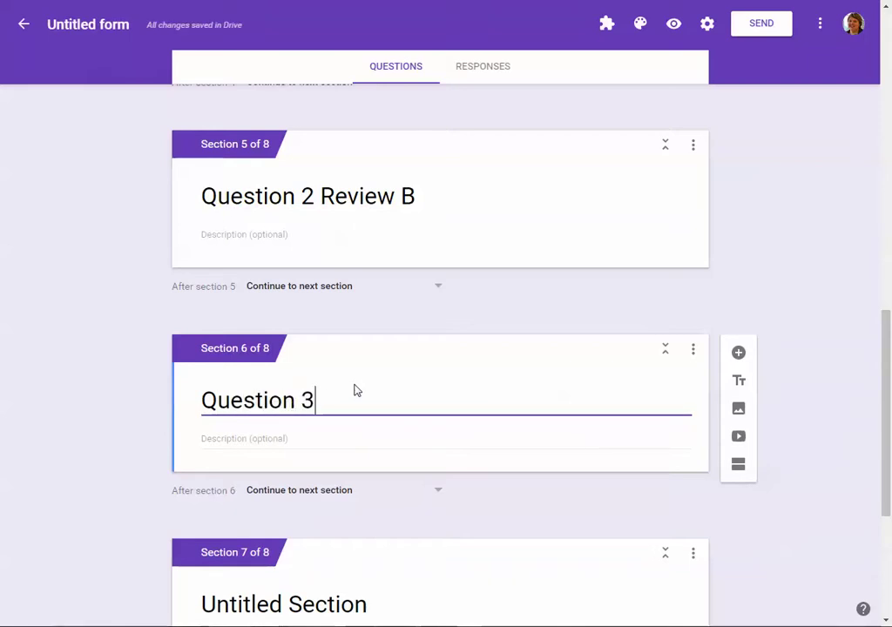
# - Title section 7 "Question 3 Review" and section 8 "Question 4"
pyautogui.scroll(-3, 277, 427)
pyautogui.click(366, 285)
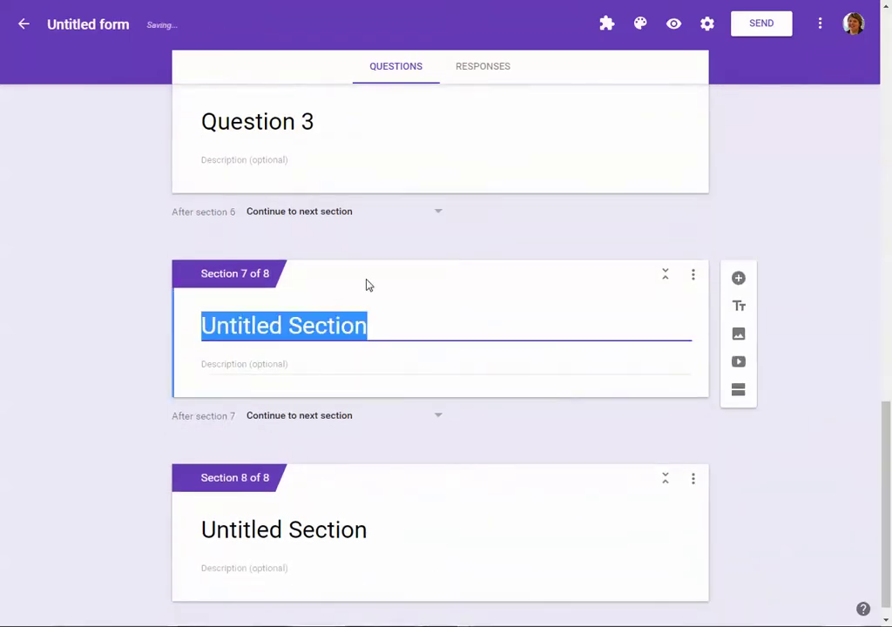
pyautogui.write('Question 3 R')
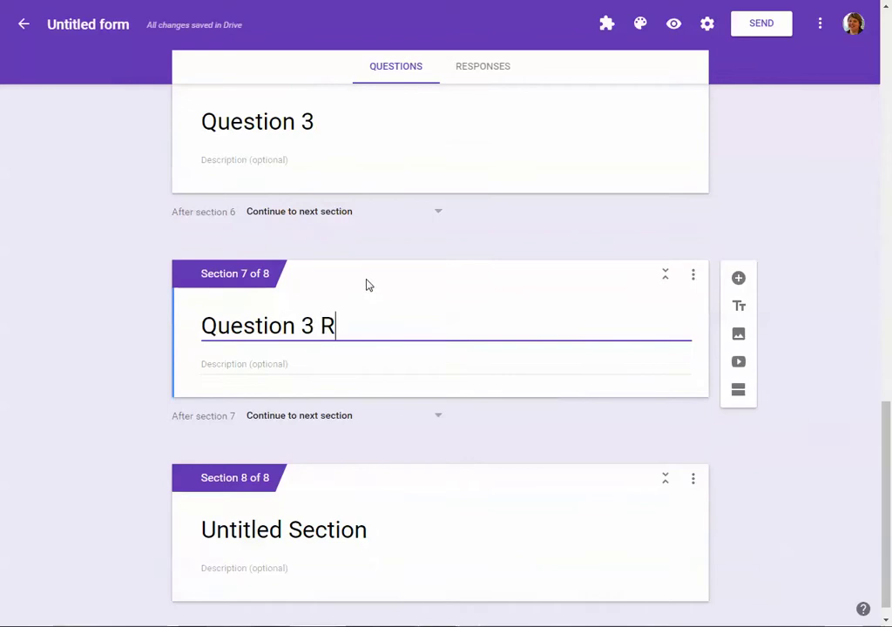
pyautogui.write('eview')
pyautogui.scroll(-1, 386, 283)
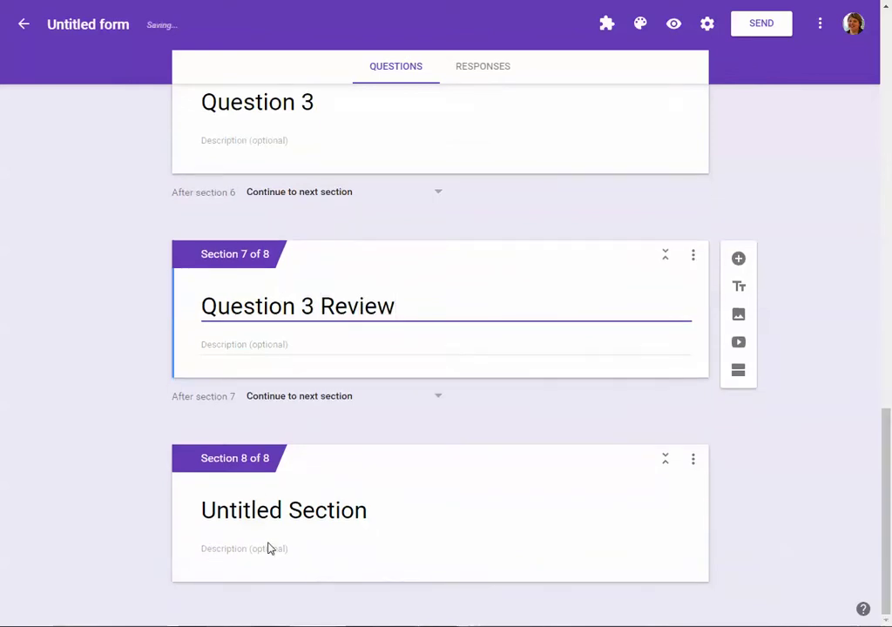
pyautogui.click(314, 511)
pyautogui.write('Question ')
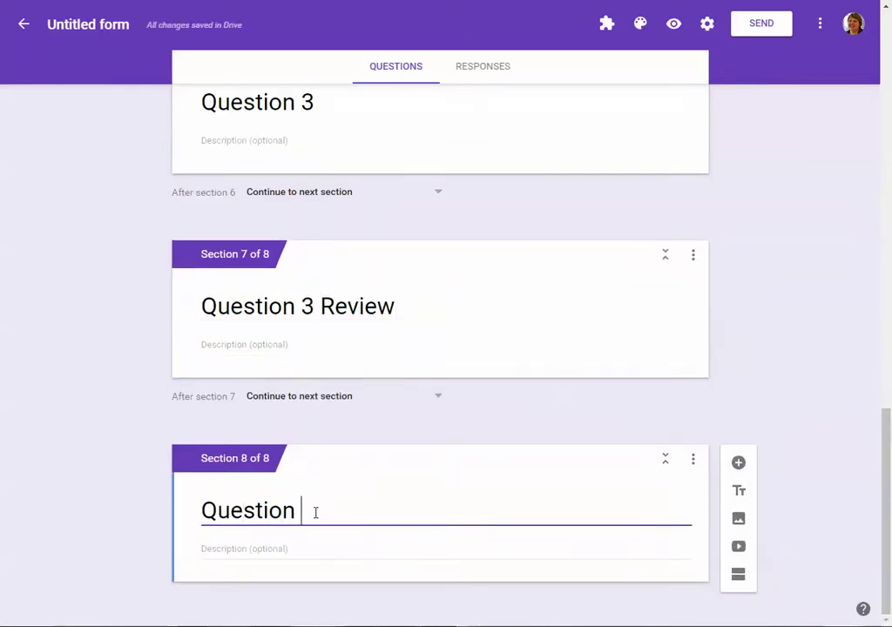
pyautogui.write('4')
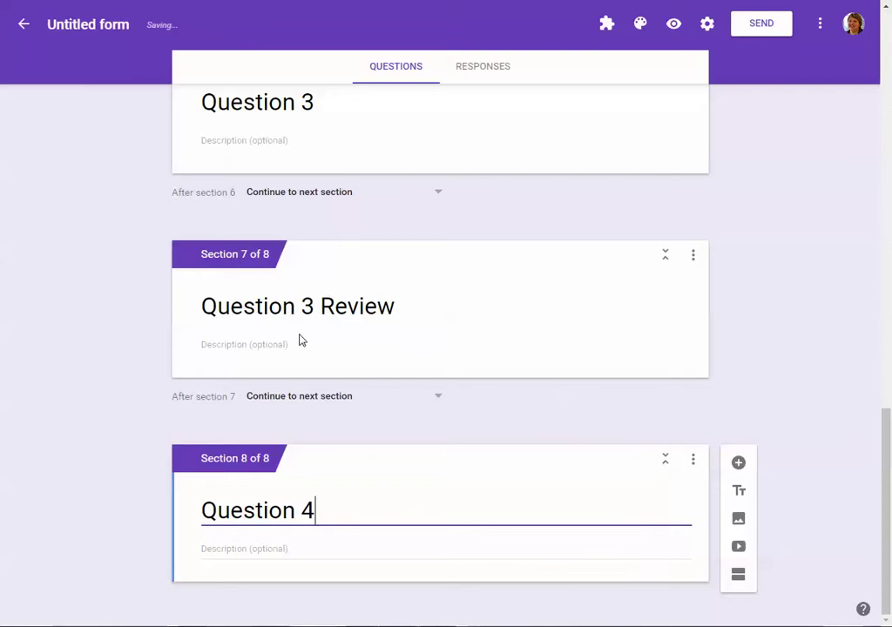
# - Add a ninth section at the end of the form and title it "Question 5"
pyautogui.click(737, 577)
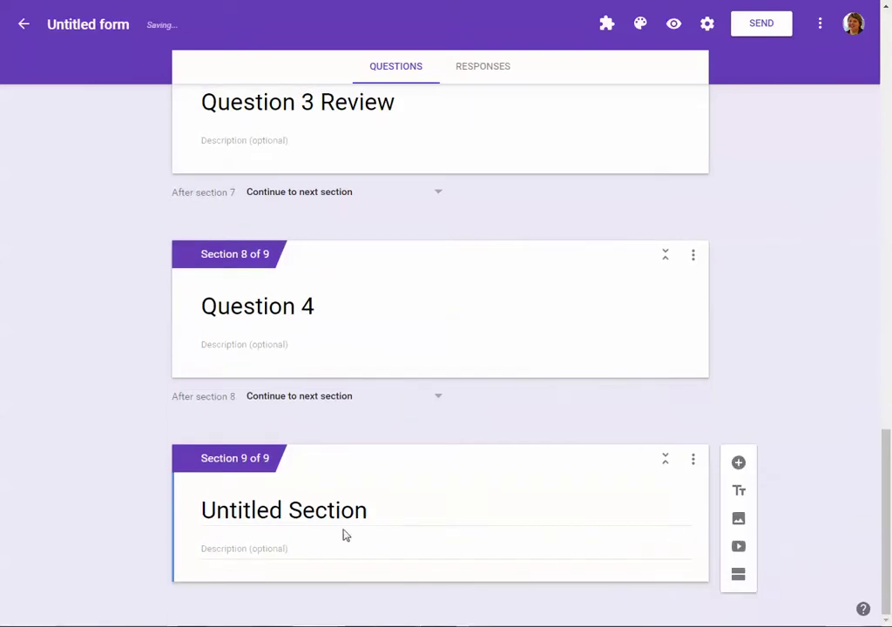
pyautogui.click(345, 535)
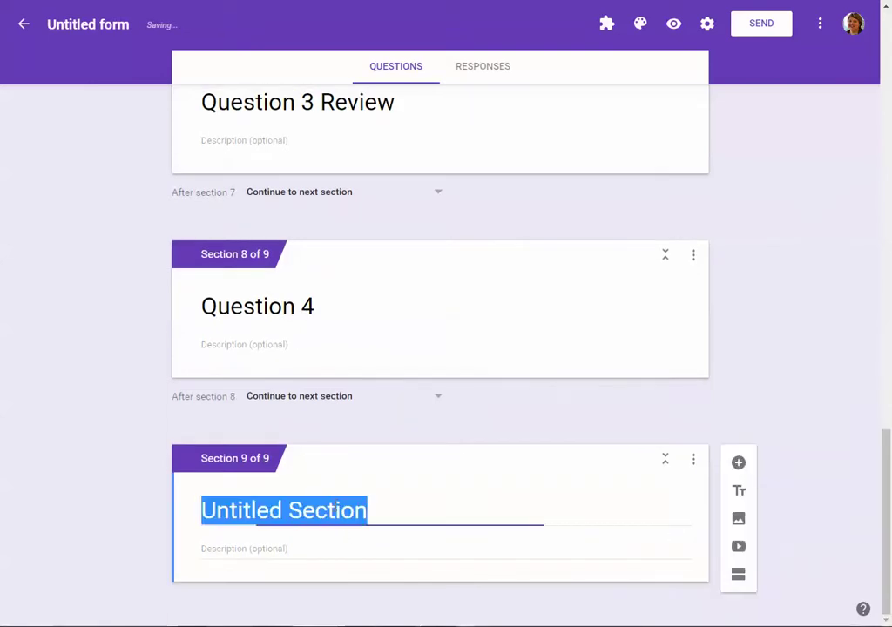
pyautogui.write('Question 5')
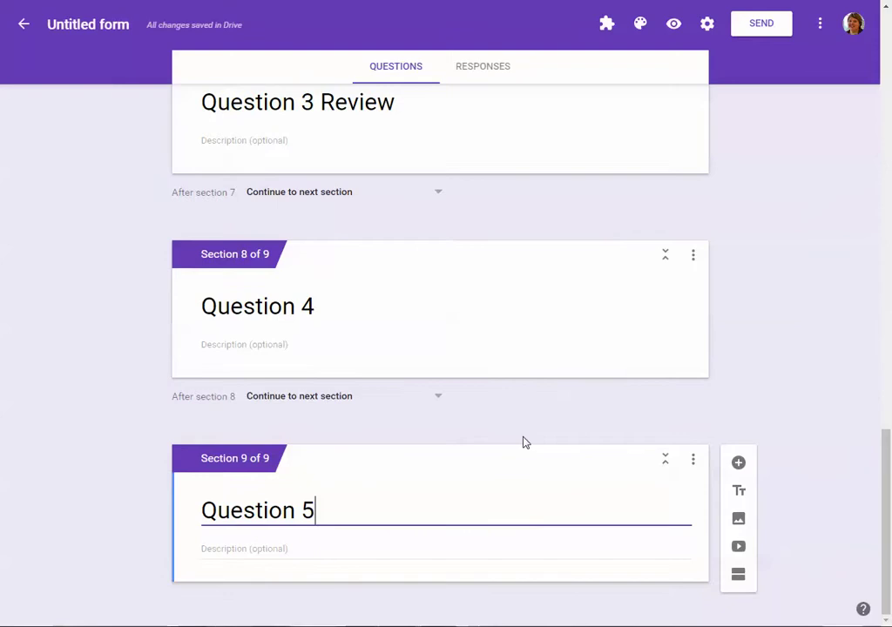
pyautogui.scroll(15, 524, 440)
pyautogui.scroll(1, 522, 483)
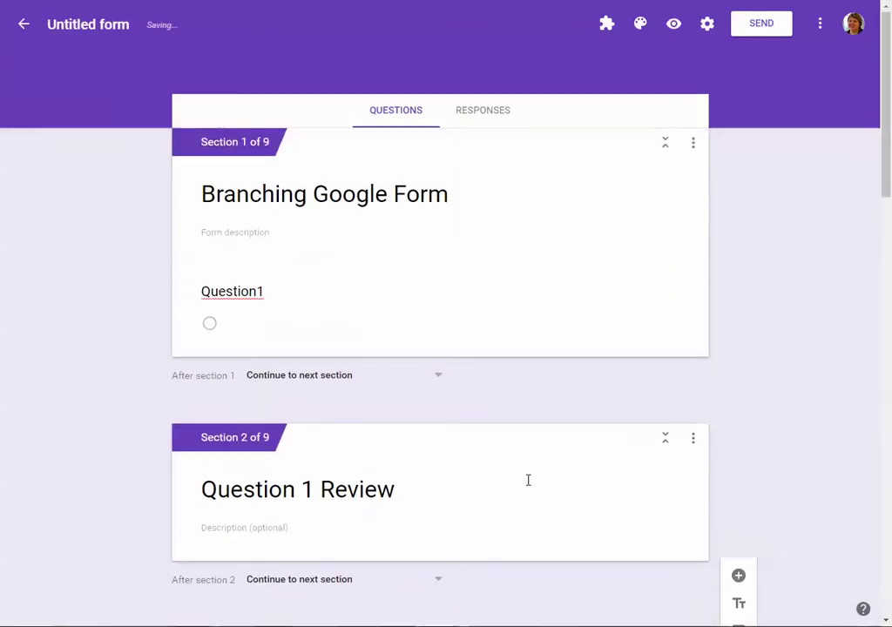
# - Reword the section 1 question as "What does the B stand for in a BLT sandwich" with options Burger, Bacon, Burnt and Broccoli
pyautogui.scroll(-1, 468, 273)
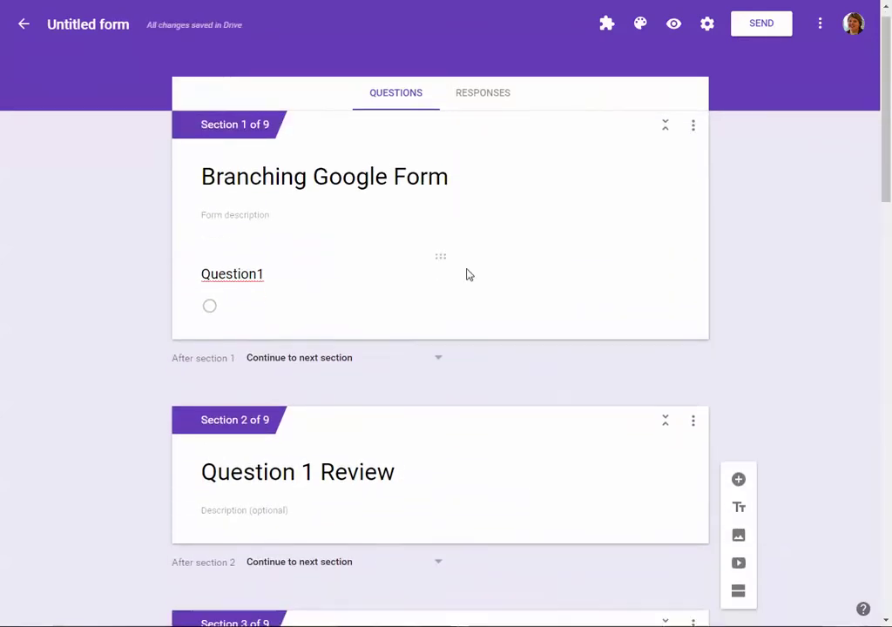
pyautogui.scroll(1, 468, 273)
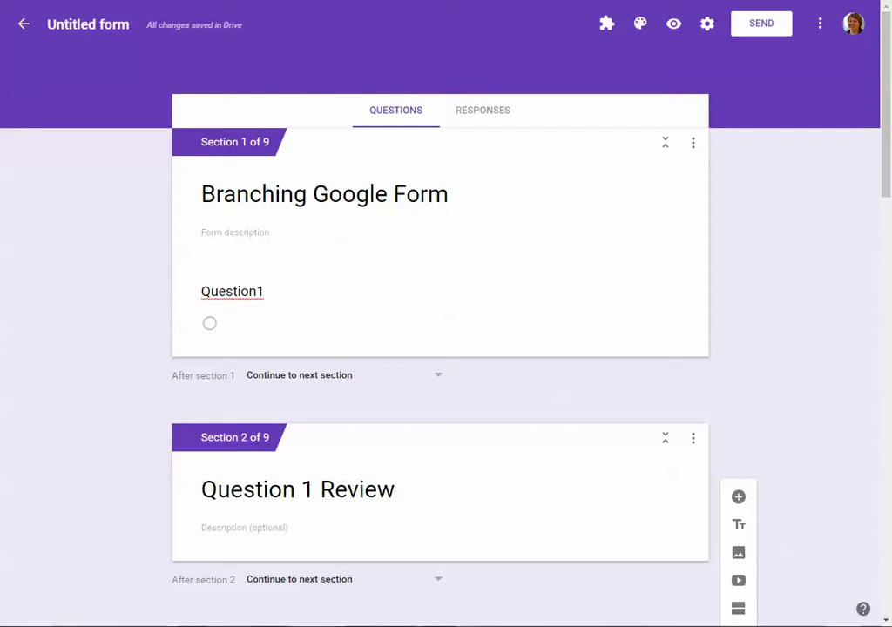
pyautogui.click(245, 292)
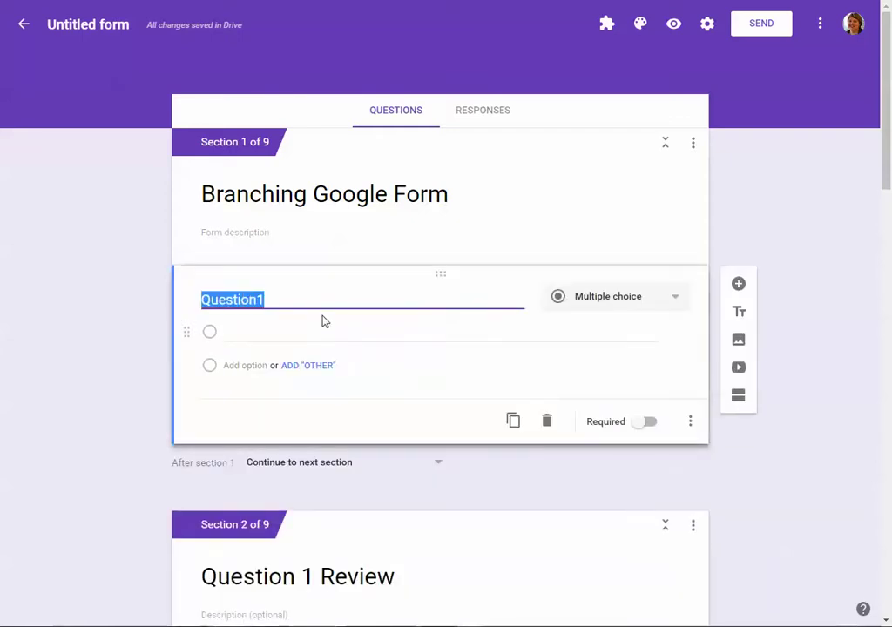
pyautogui.write('What does the B stand for in a BLT sandwich')
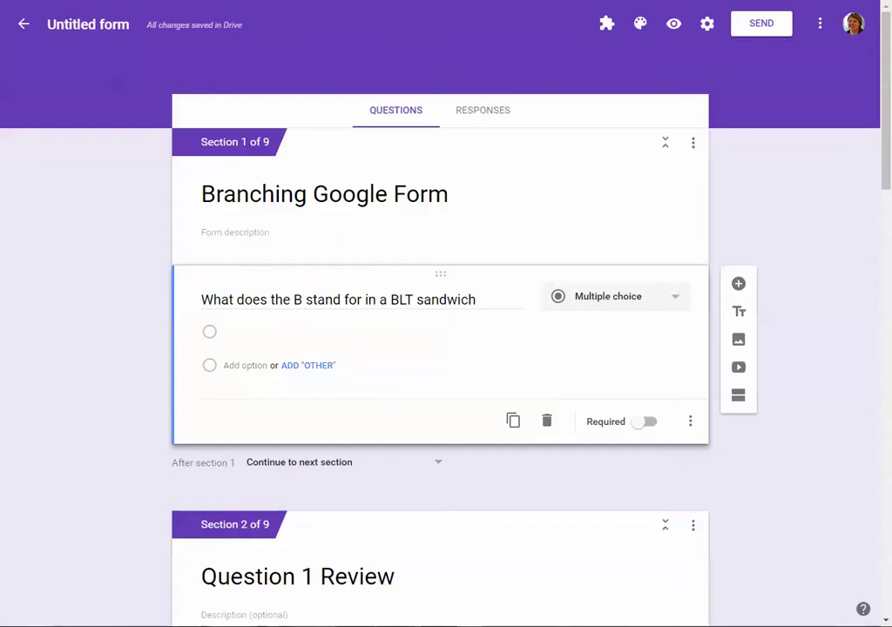
pyautogui.click(237, 335)
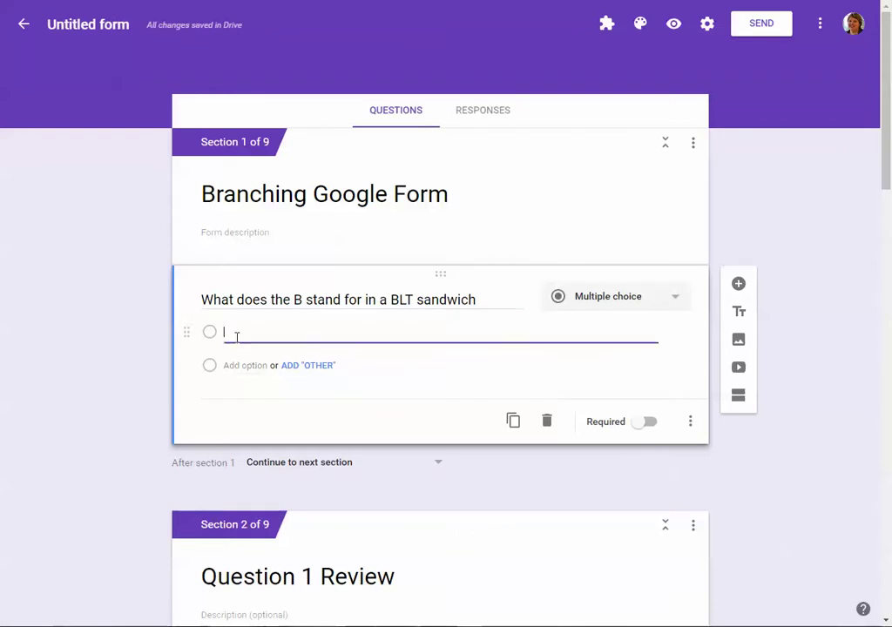
pyautogui.write('Burger Bacon Burnt Broccoli')
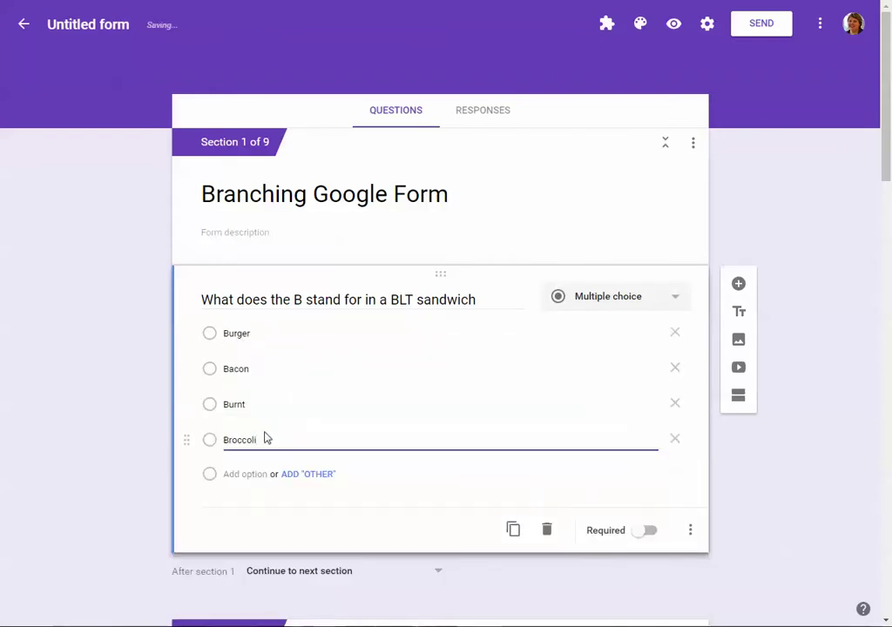
# - Enable going to a section based on the answer for the BLT sandwich question
pyautogui.scroll(-2, 342, 398)
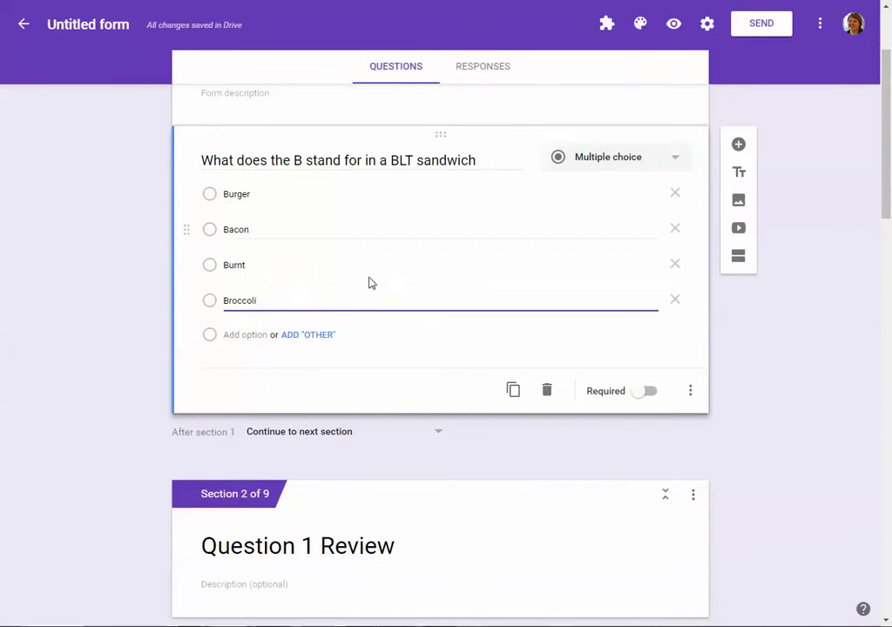
pyautogui.scroll(-2, 440, 298)
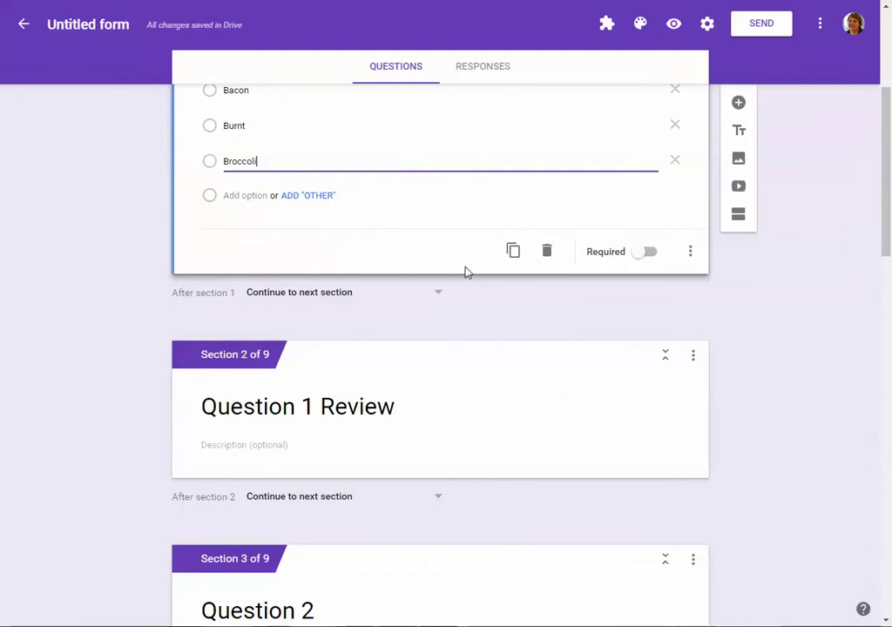
pyautogui.scroll(3, 466, 273)
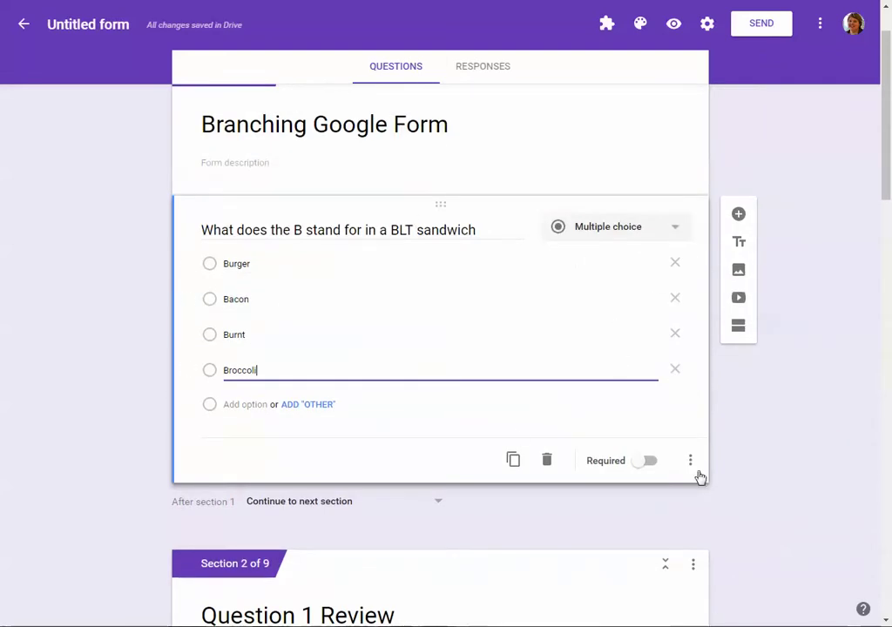
pyautogui.click(690, 463)
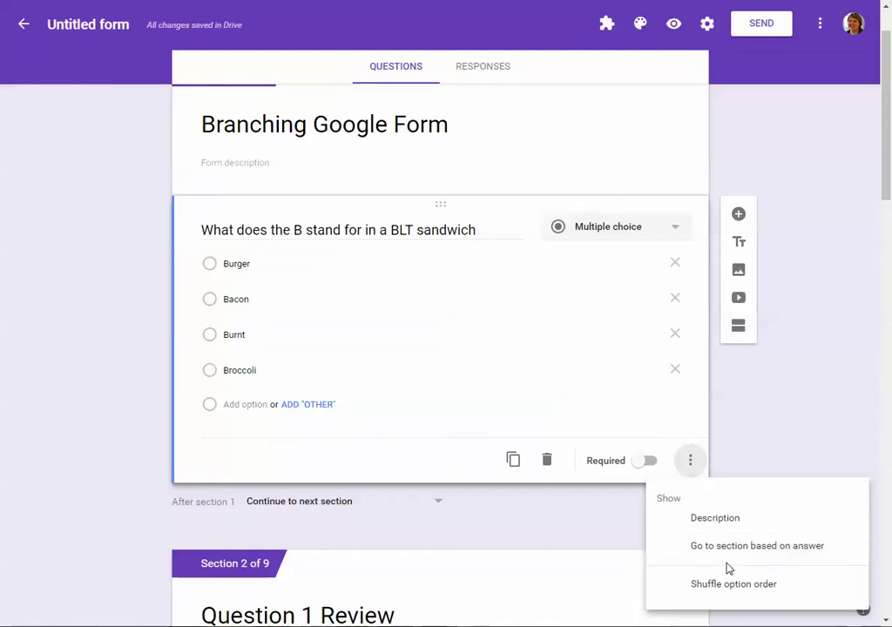
pyautogui.click(771, 553)
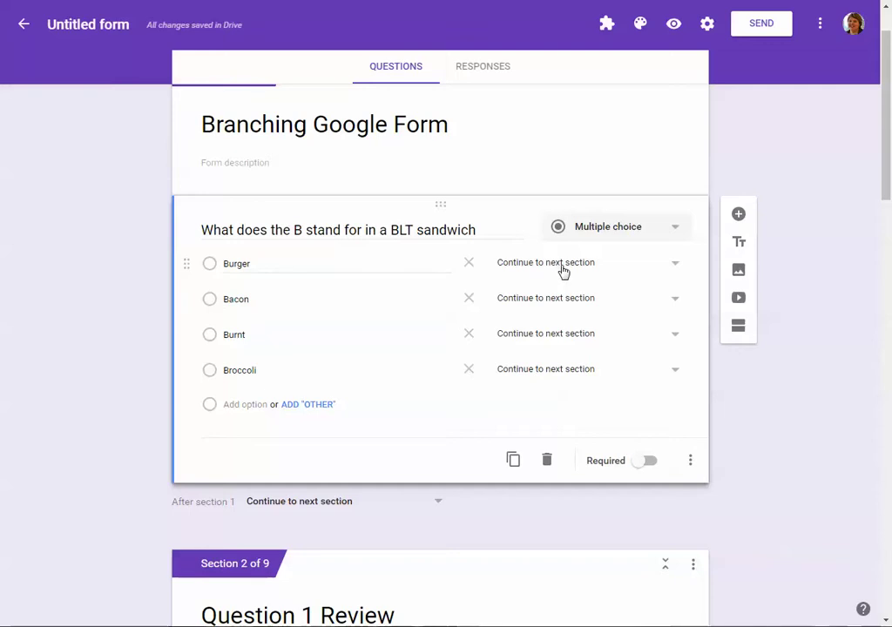
# - Route Bacon to section 3 (Question 2) and the other three answers to section 2 (Question 1 Review), and make the question required
pyautogui.click(563, 271)
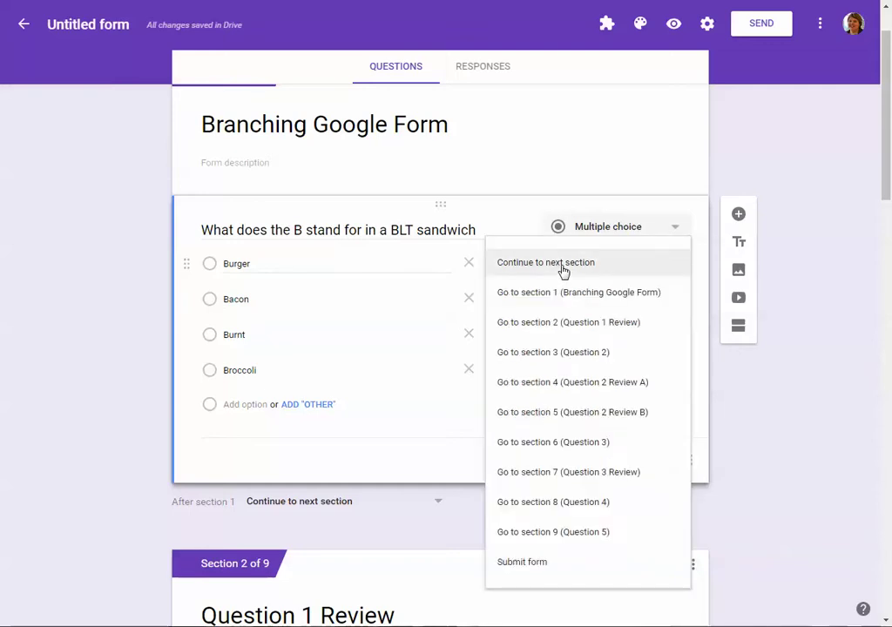
pyautogui.click(577, 324)
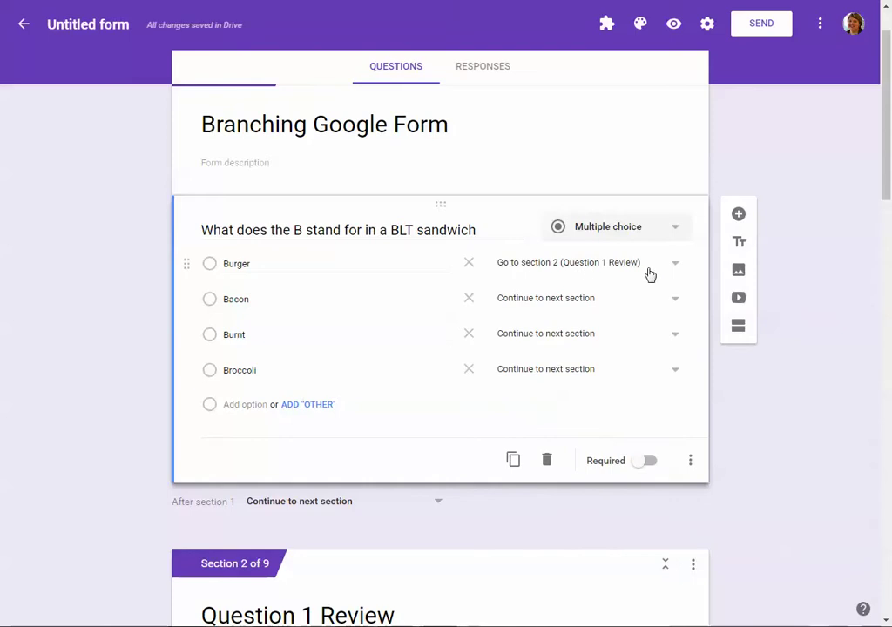
pyautogui.click(528, 302)
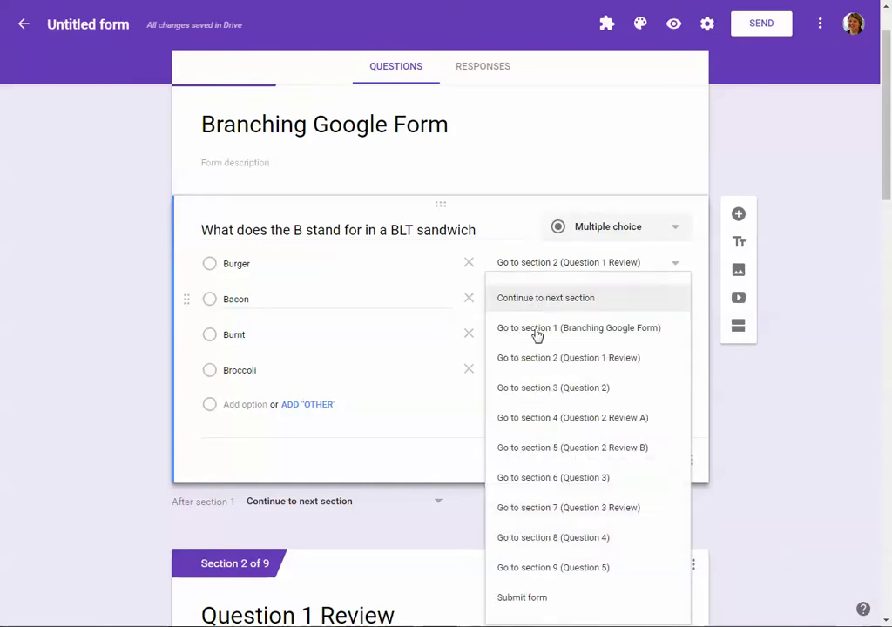
pyautogui.click(561, 397)
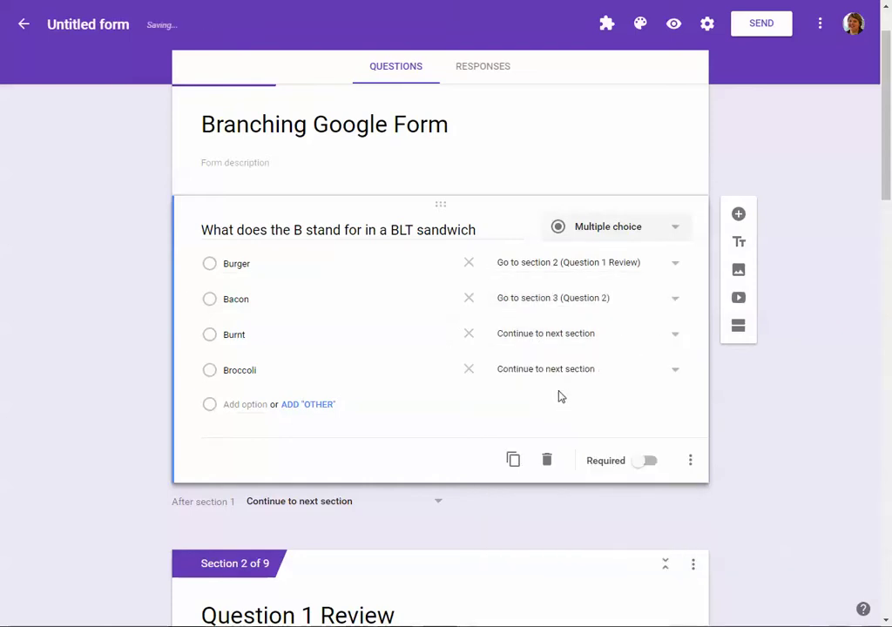
pyautogui.click(552, 338)
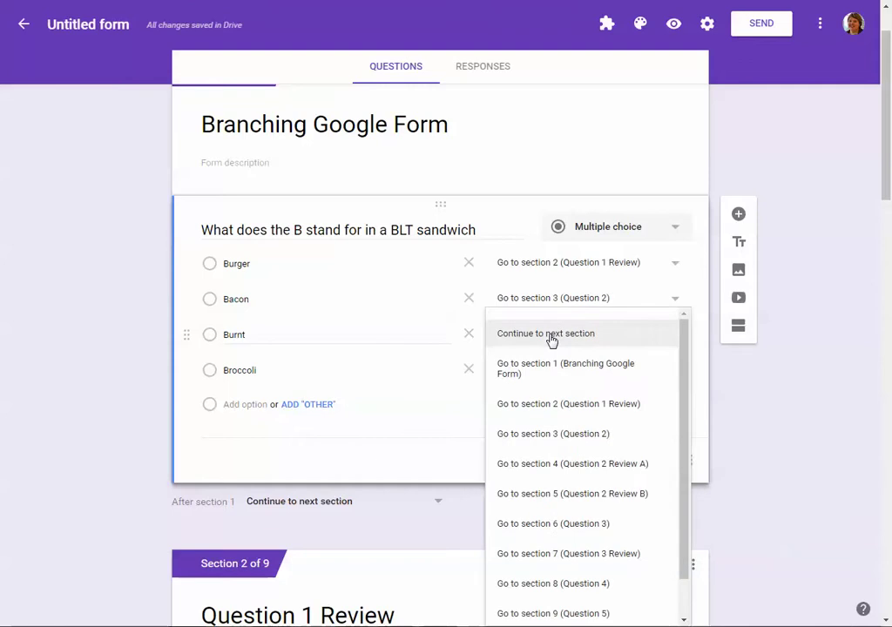
pyautogui.click(581, 406)
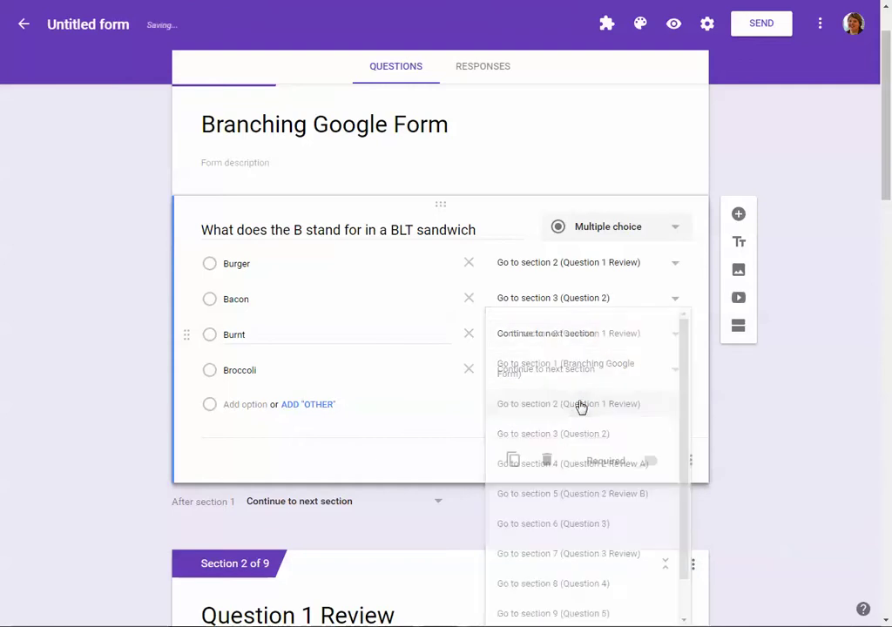
pyautogui.click(573, 373)
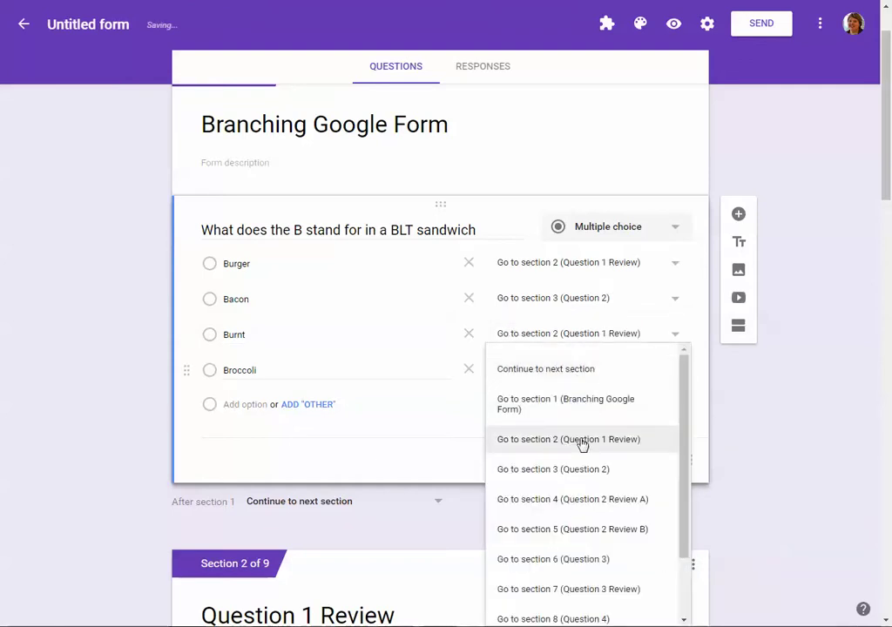
pyautogui.click(582, 441)
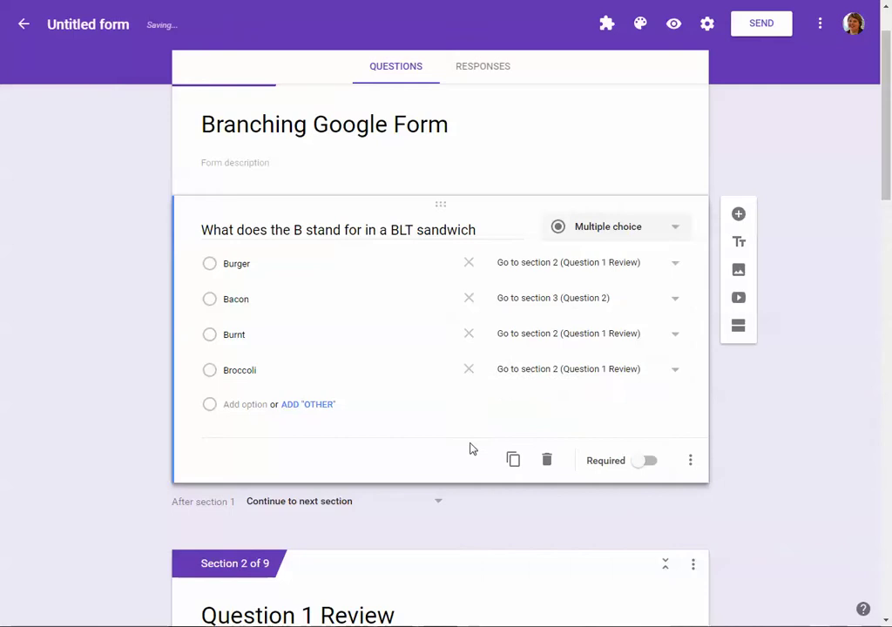
pyautogui.click(649, 469)
# - Search the web images for "blt" and insert the photo of tomato slices above bacon into the Question 1 Review section
pyautogui.scroll(-2, 592, 374)
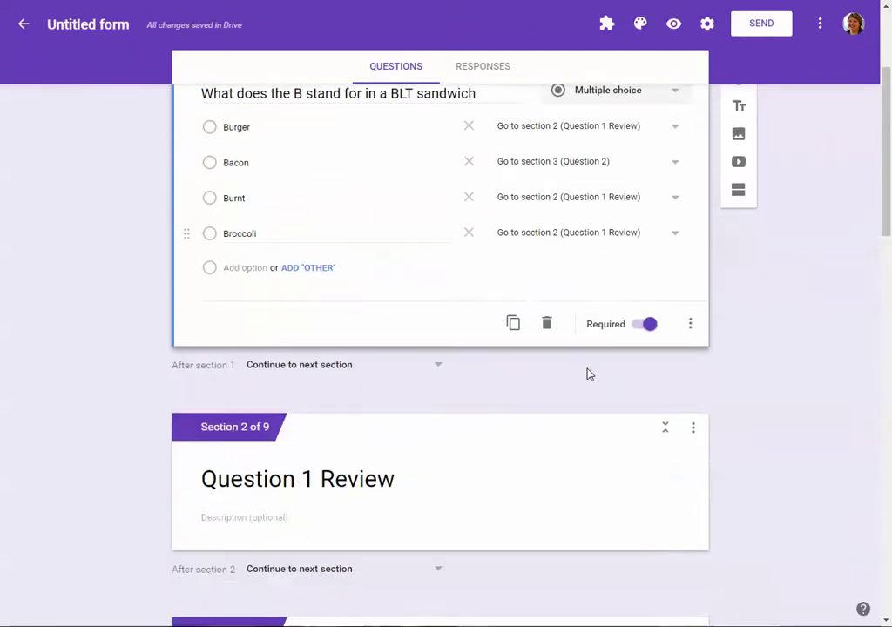
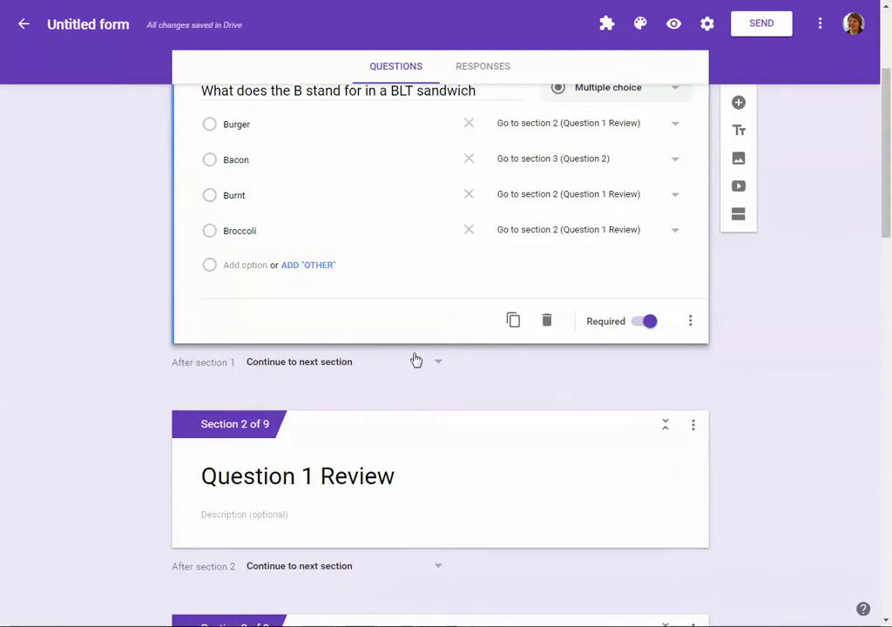
pyautogui.scroll(-3, 460, 361)
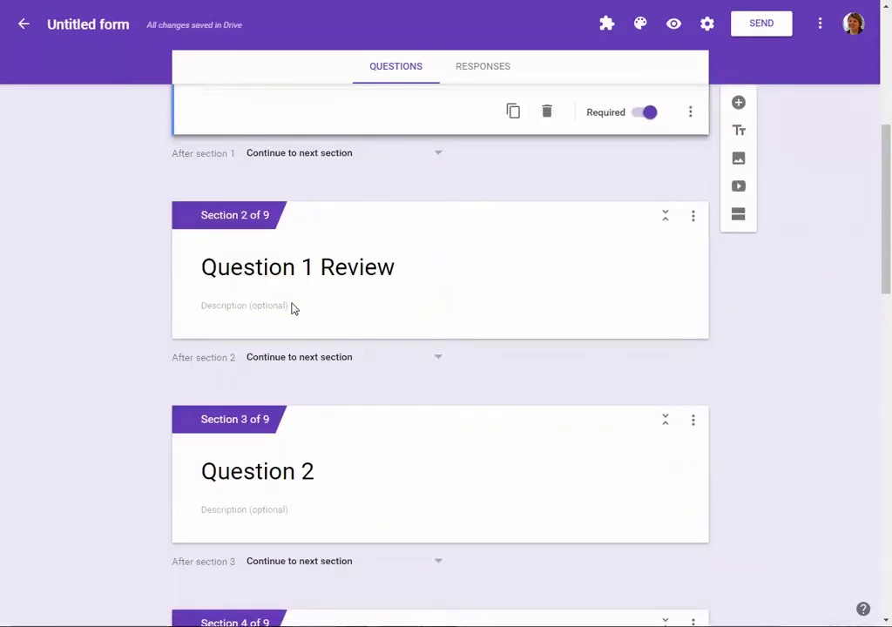
pyautogui.click(292, 307)
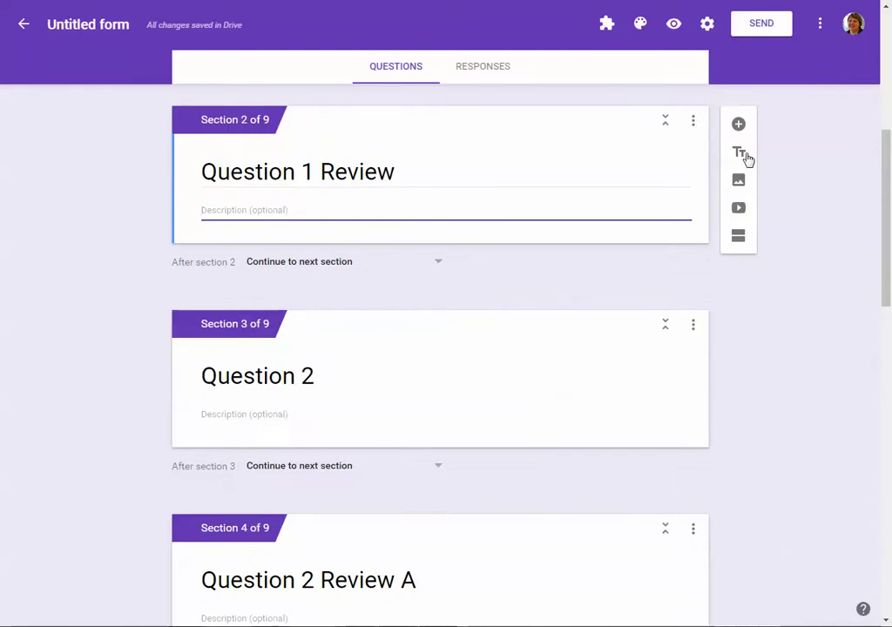
pyautogui.click(742, 187)
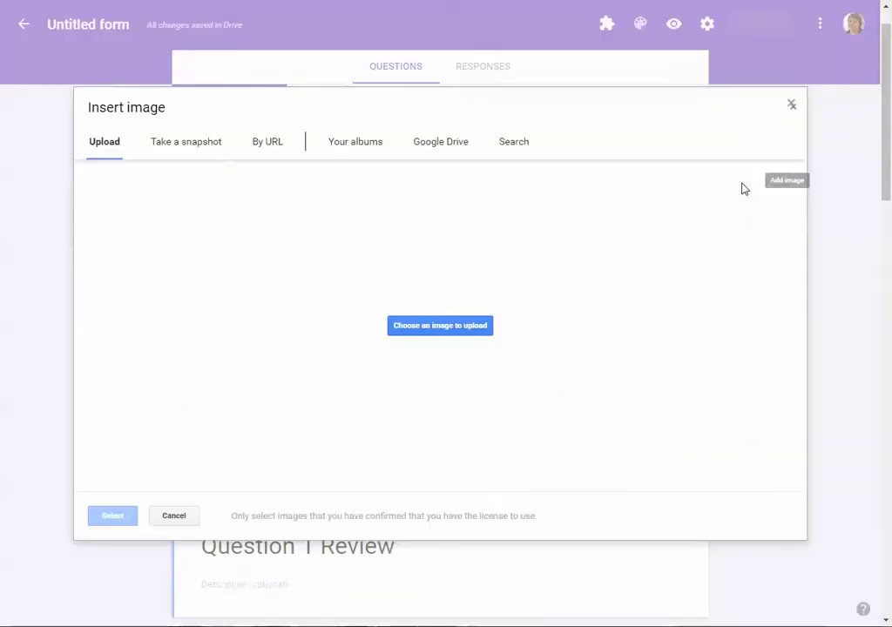
pyautogui.click(514, 143)
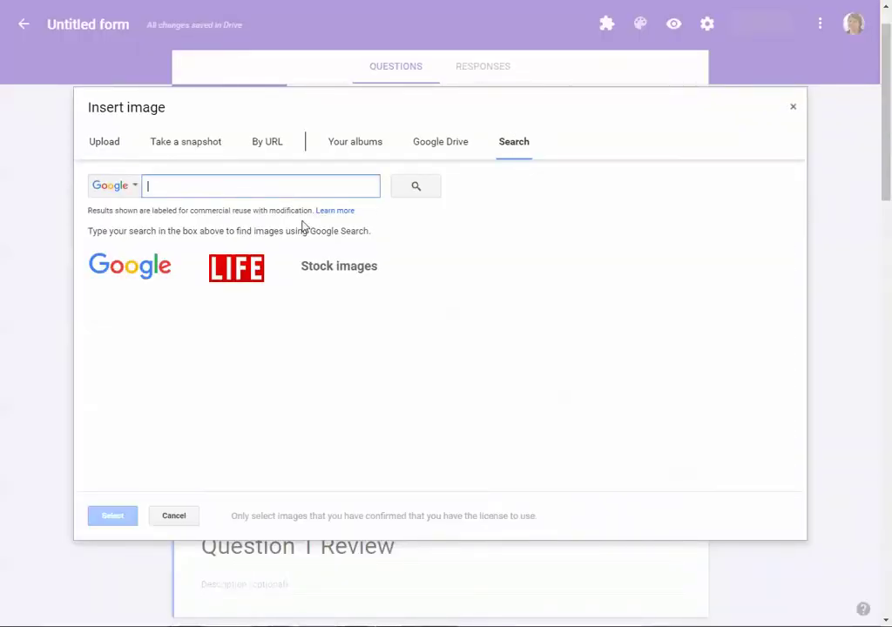
pyautogui.write('blt')
pyautogui.press('Return')
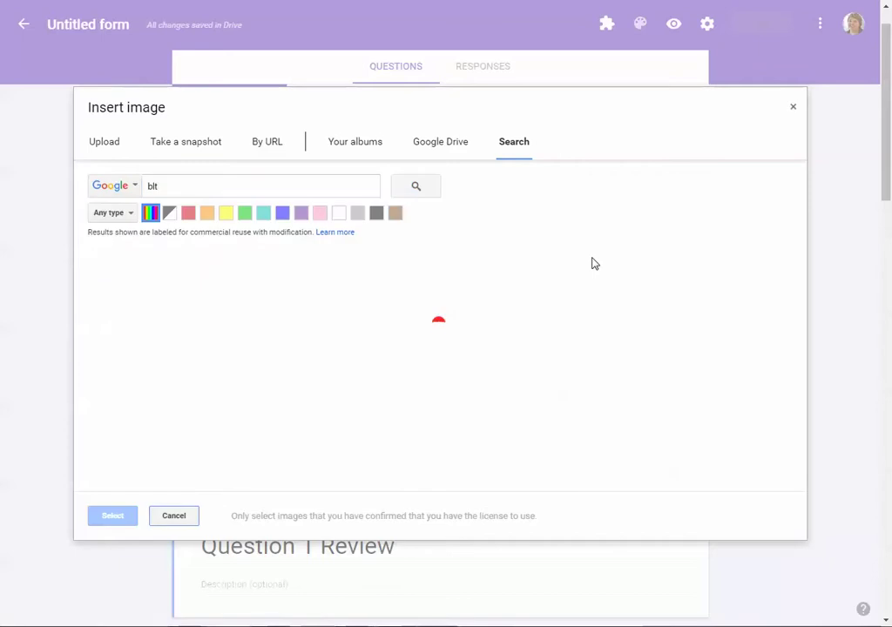
pyautogui.click(257, 340)
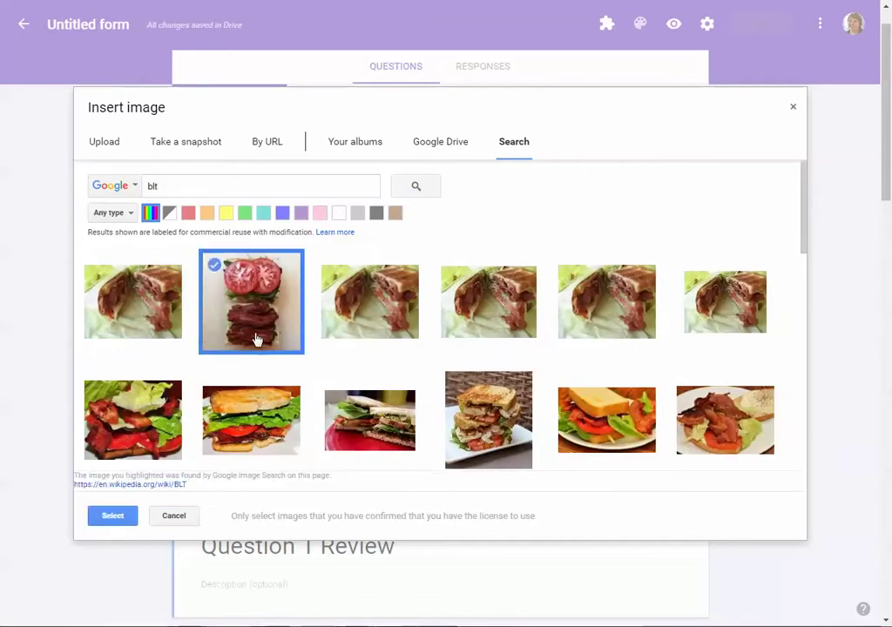
pyautogui.click(118, 519)
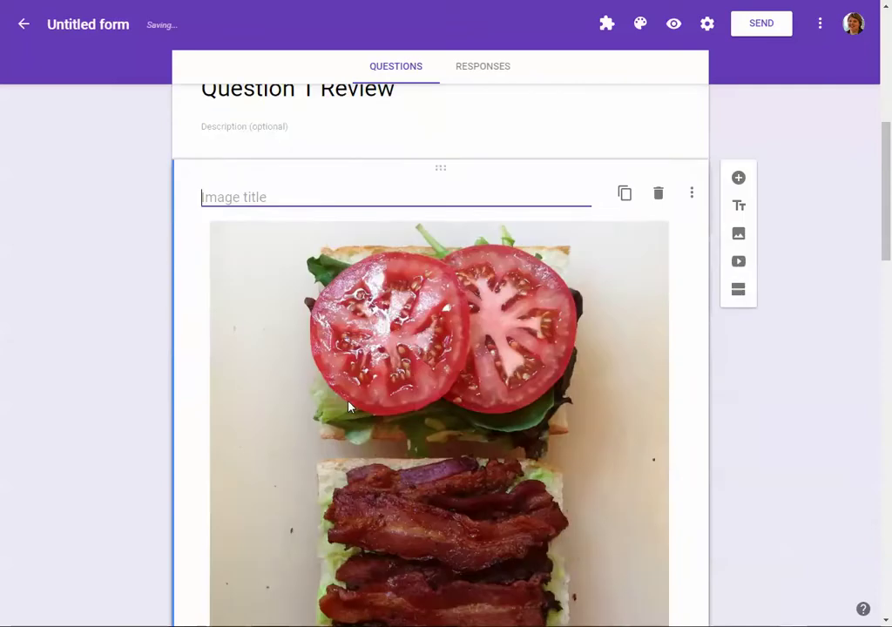
# - Set the form to go back to section 1 (Branching Google Form) after section 2
pyautogui.scroll(-1, 365, 398)
pyautogui.scroll(2, 364, 396)
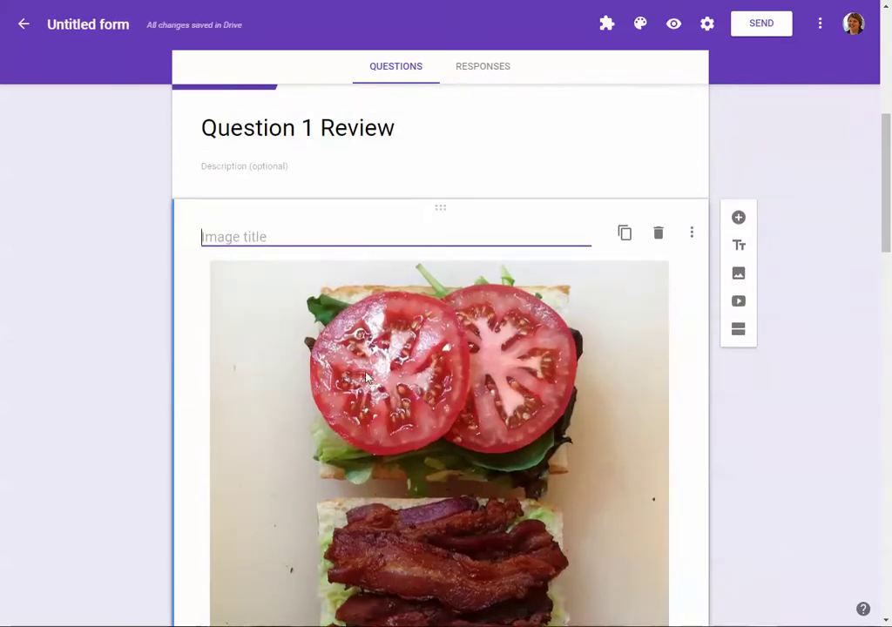
pyautogui.scroll(-3, 366, 378)
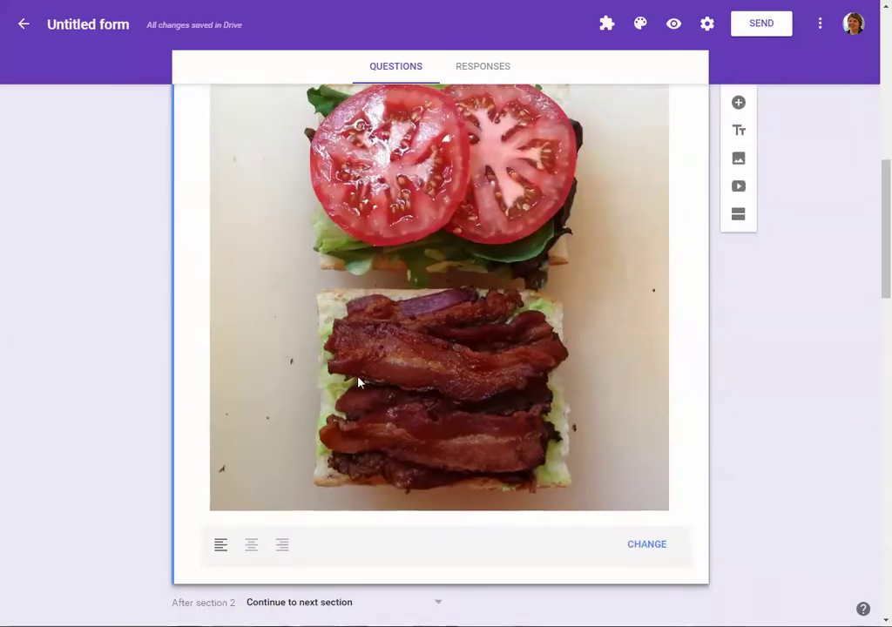
pyautogui.scroll(1, 357, 381)
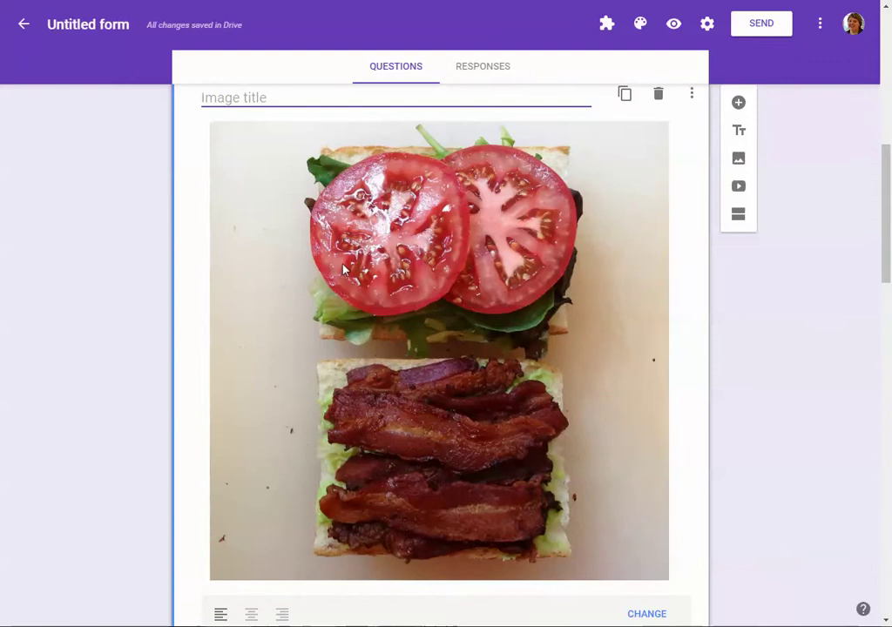
pyautogui.scroll(-3, 418, 295)
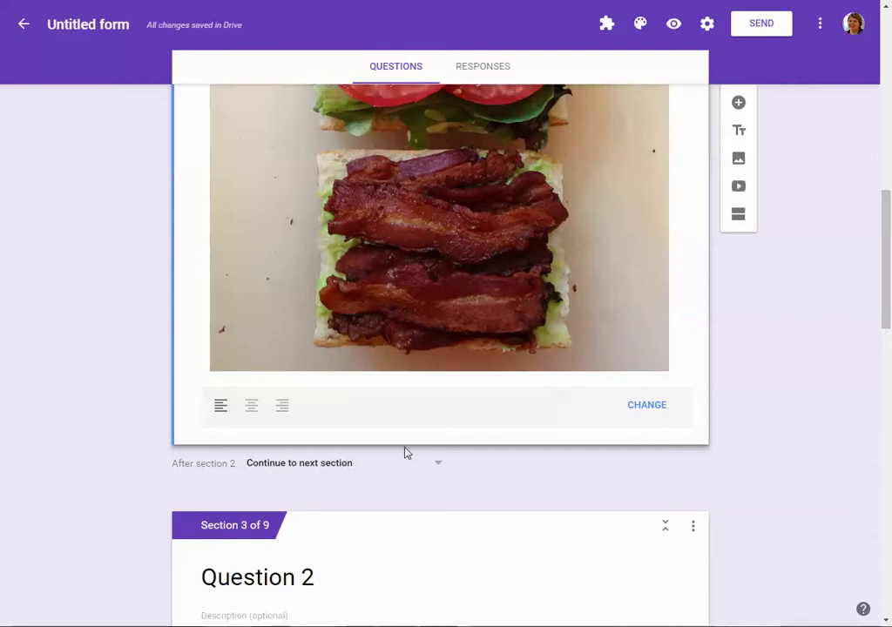
pyautogui.click(309, 466)
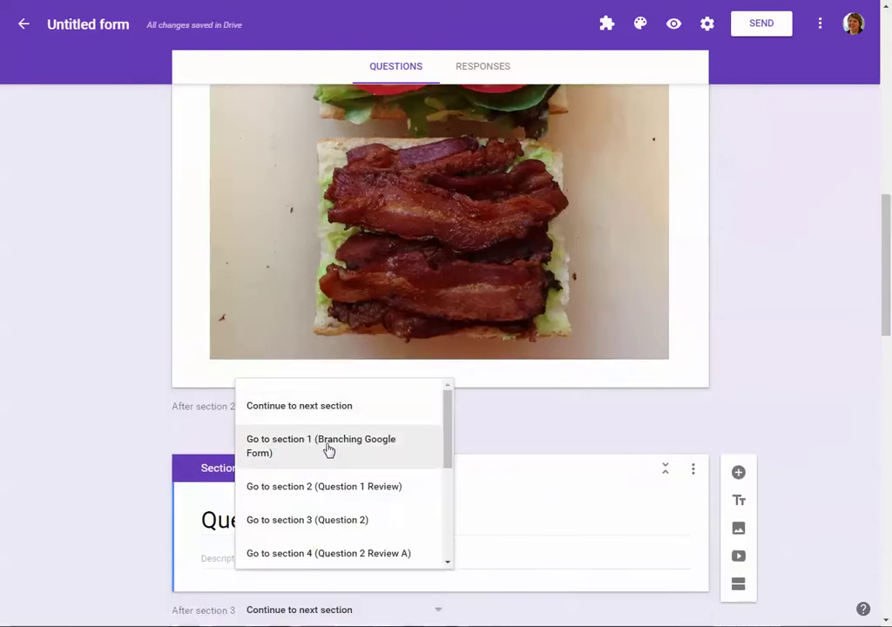
pyautogui.click(340, 452)
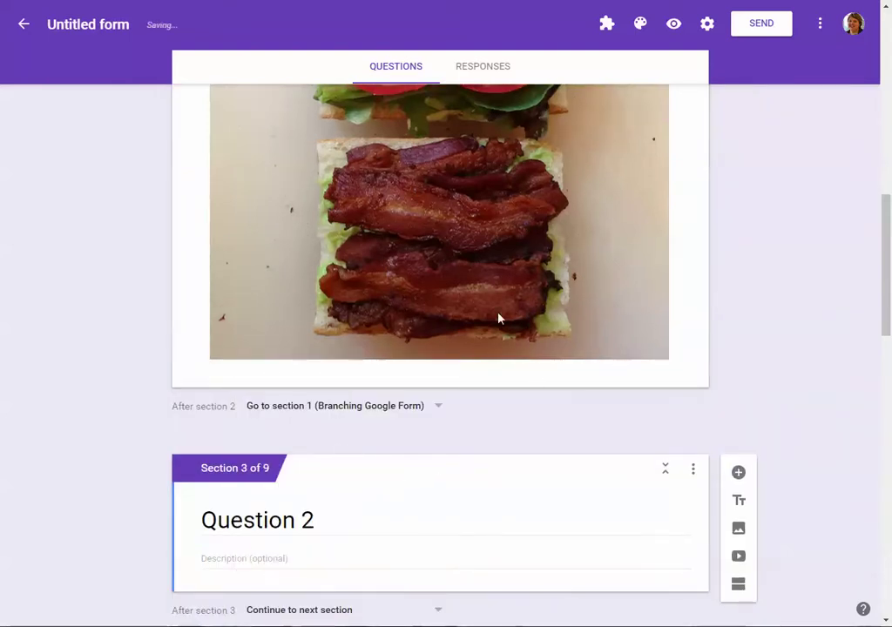
pyautogui.scroll(10, 499, 319)
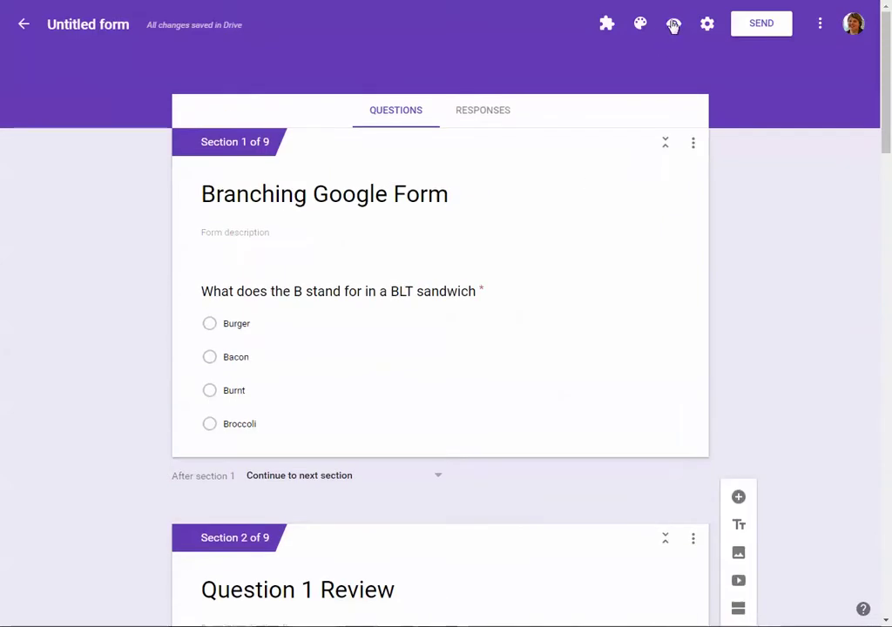
# - Preview the form and test the BLT question's branching, answering Burger and following the review loop, and answering Bacon
pyautogui.click(673, 24)
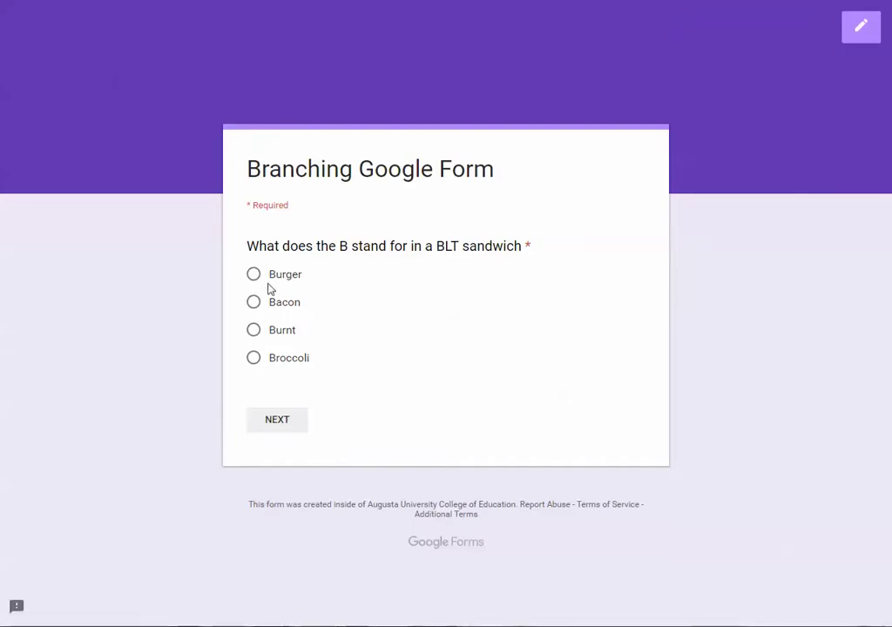
pyautogui.click(270, 277)
pyautogui.click(287, 420)
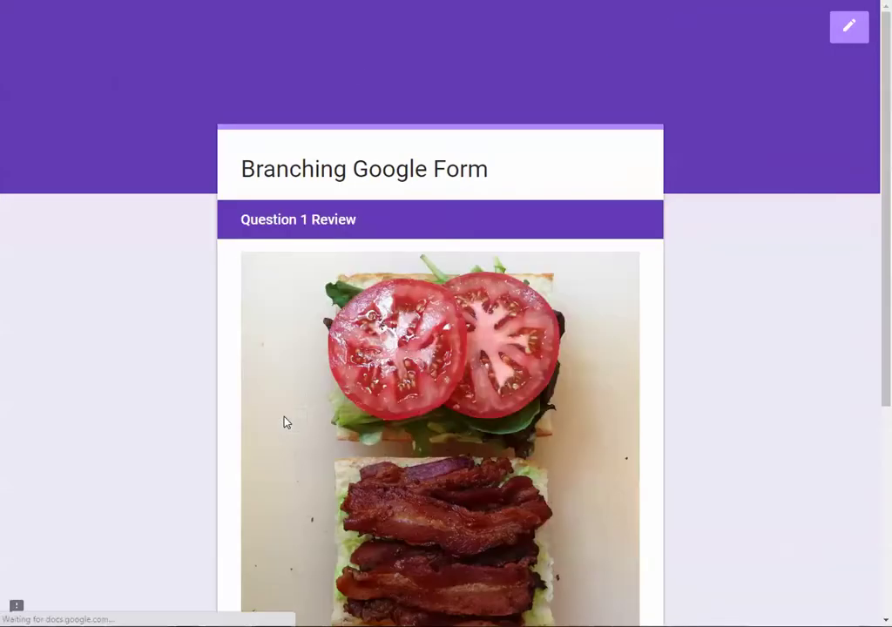
pyautogui.scroll(-3, 424, 388)
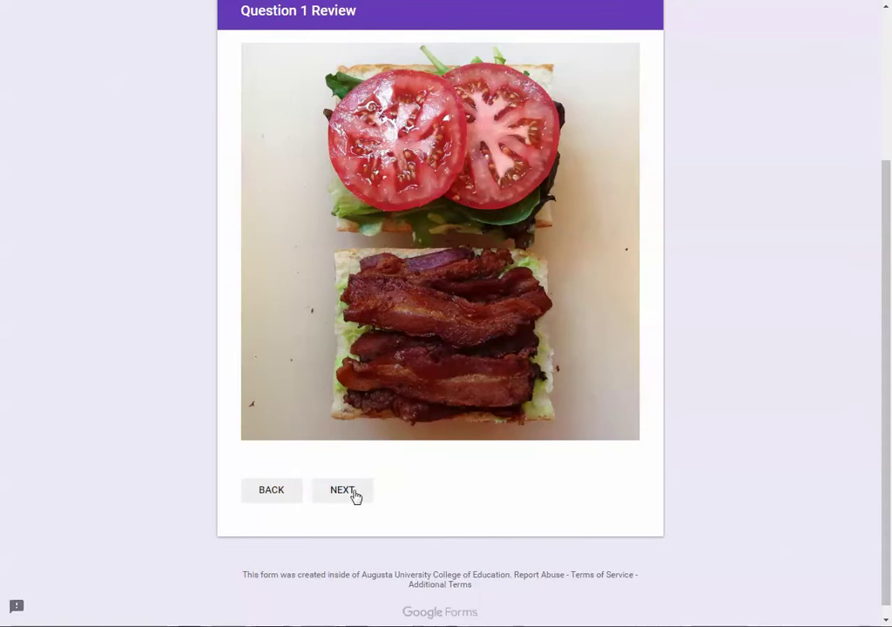
pyautogui.click(353, 493)
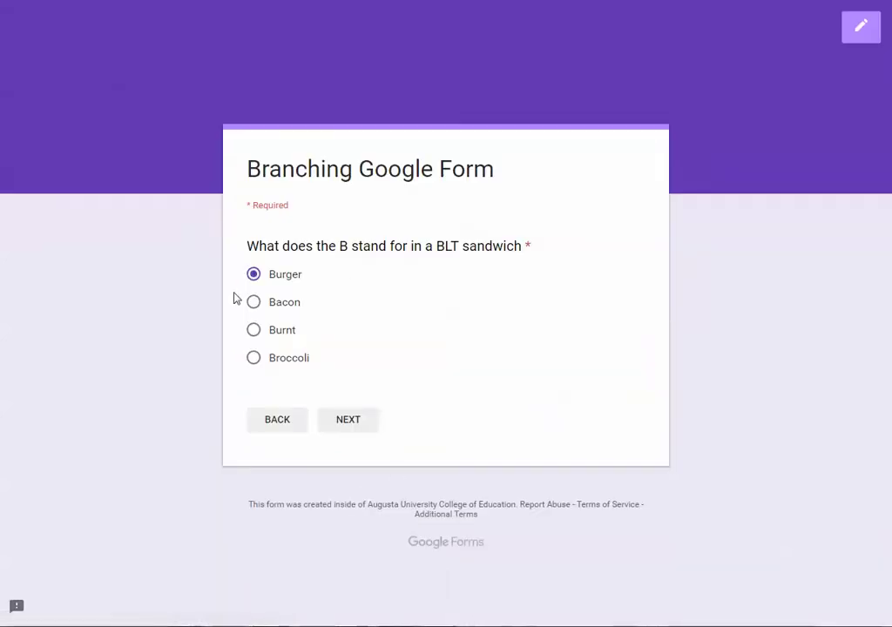
pyautogui.click(257, 306)
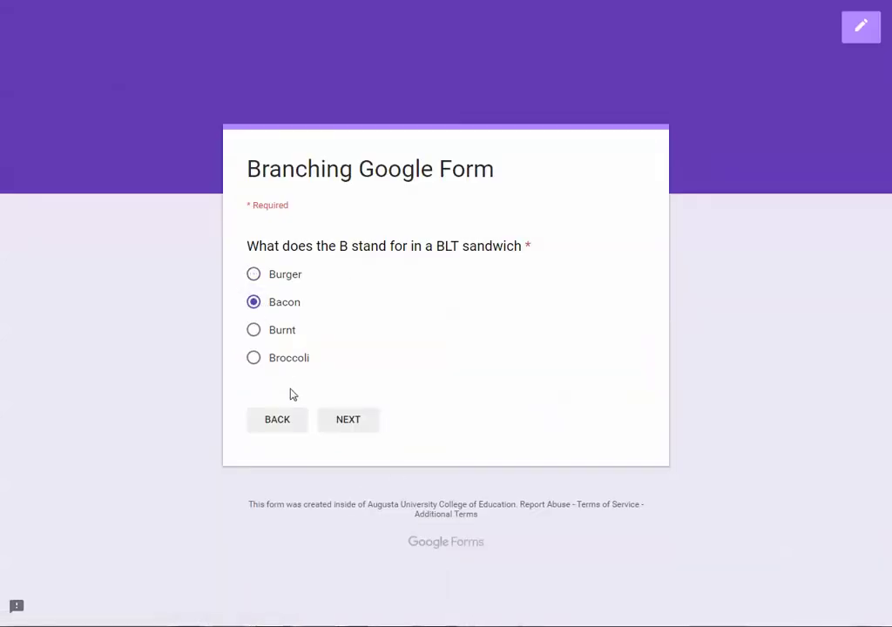
pyautogui.click(348, 425)
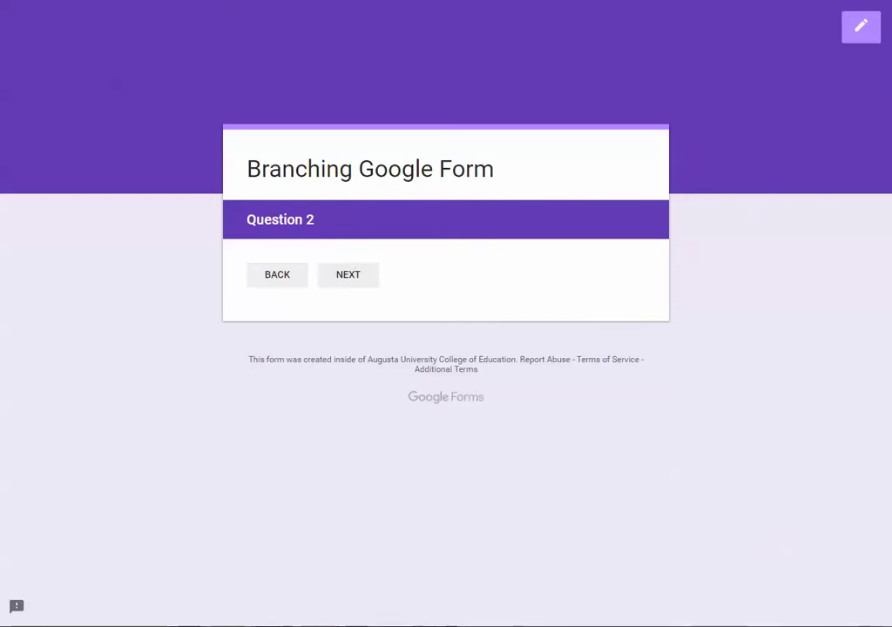
pyautogui.hotkey('ctrl', 'w')
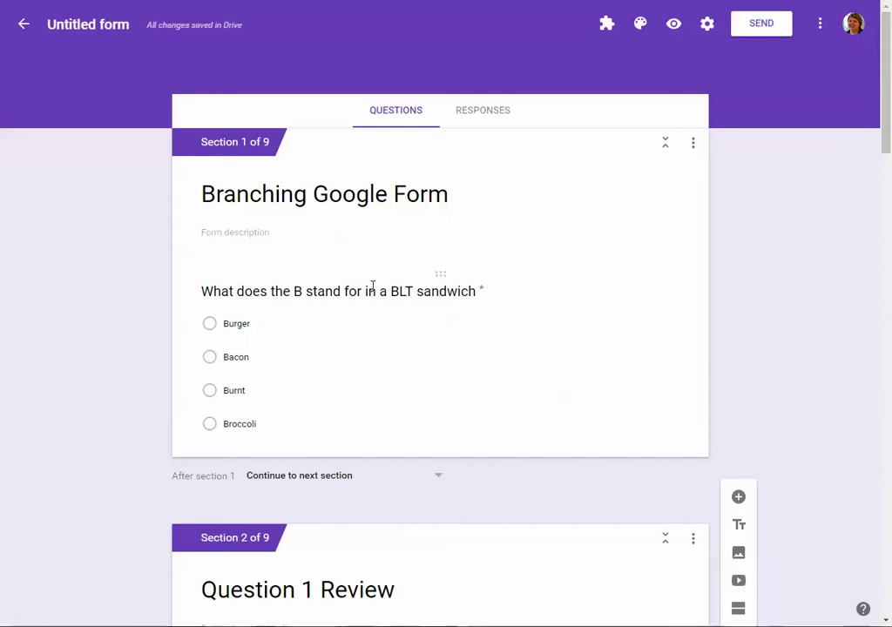
# - Add to the Question 2 section the question "What is the best name for a polygon that has 4 congruent sides and four right angles?"
pyautogui.scroll(-15, 373, 288)
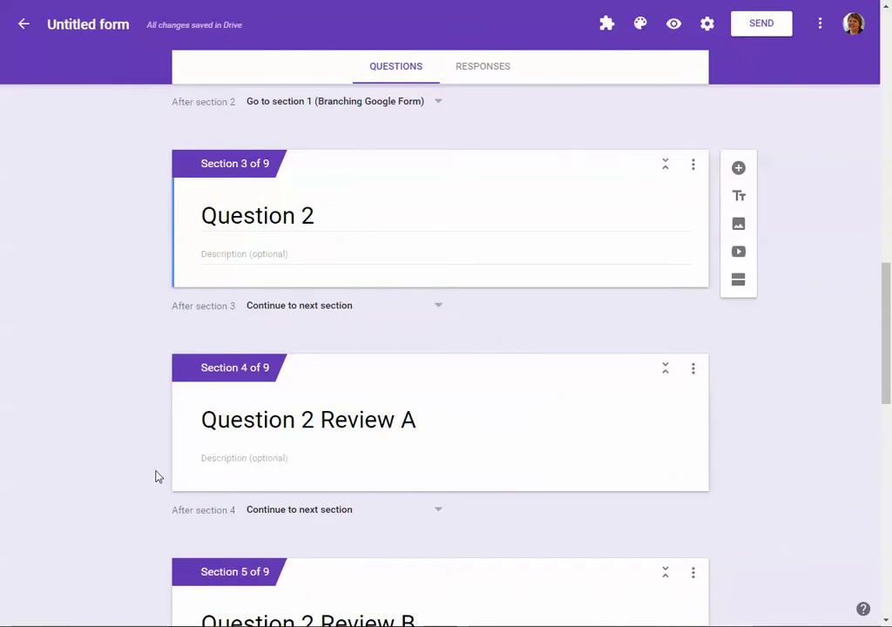
pyautogui.click(364, 251)
pyautogui.click(739, 168)
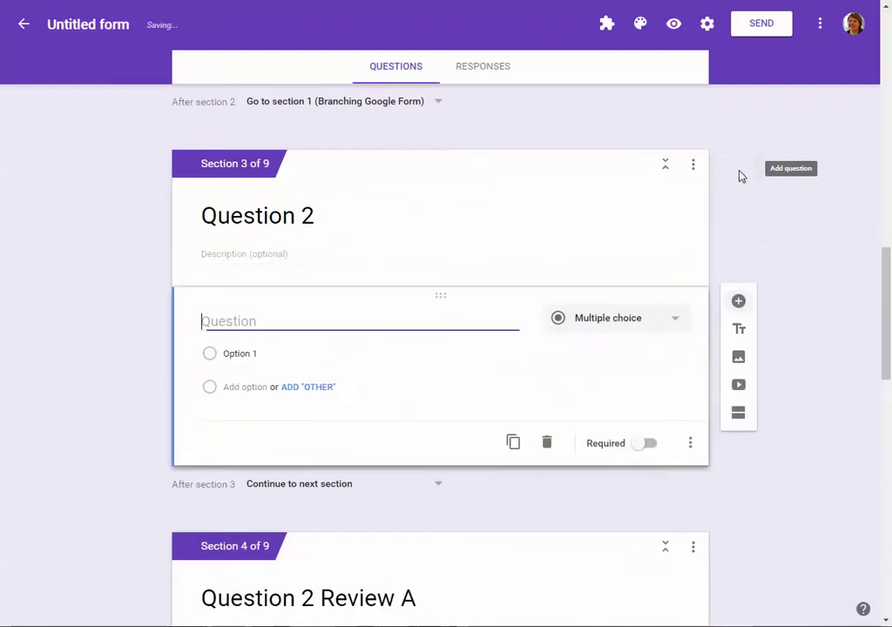
pyautogui.write('What is the best name for a polygon that has 4 congruent sides and four right angles?')
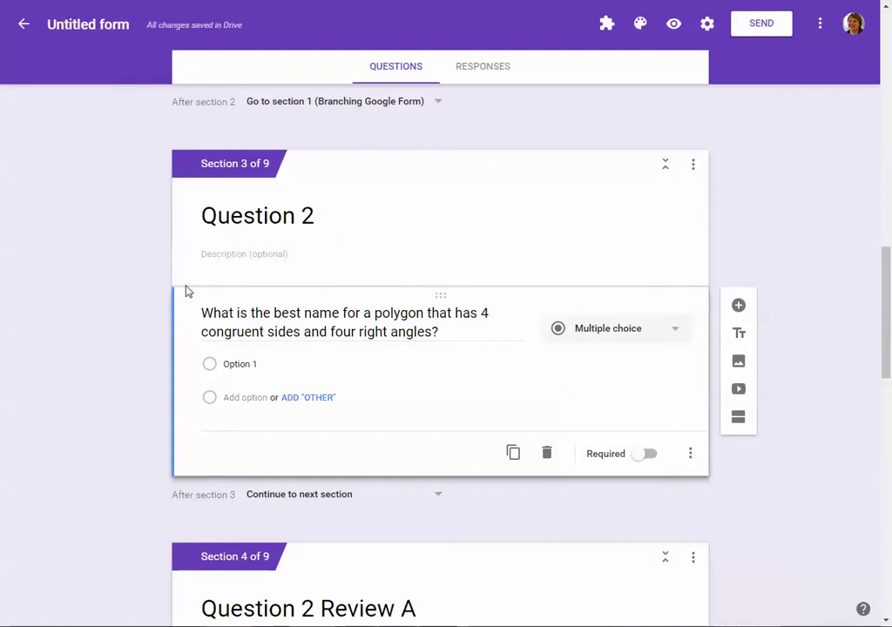
# - Enter the answer options Triangle, Rhombus, Rectangle and Square for the polygon question and make it required
pyautogui.click(253, 358)
pyautogui.write('Triangle Rhombus Rectangle Square')
pyautogui.scroll(-2, 463, 392)
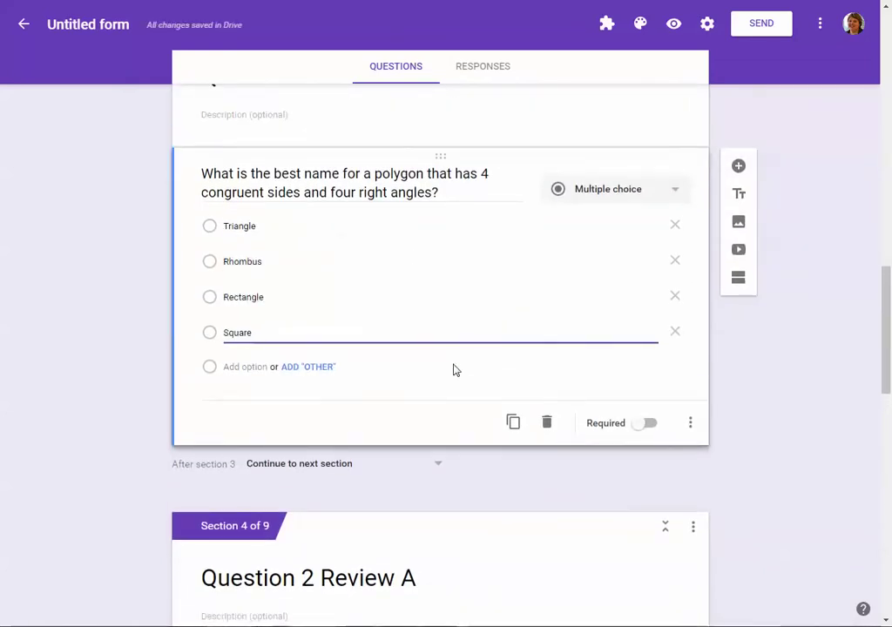
pyautogui.click(651, 426)
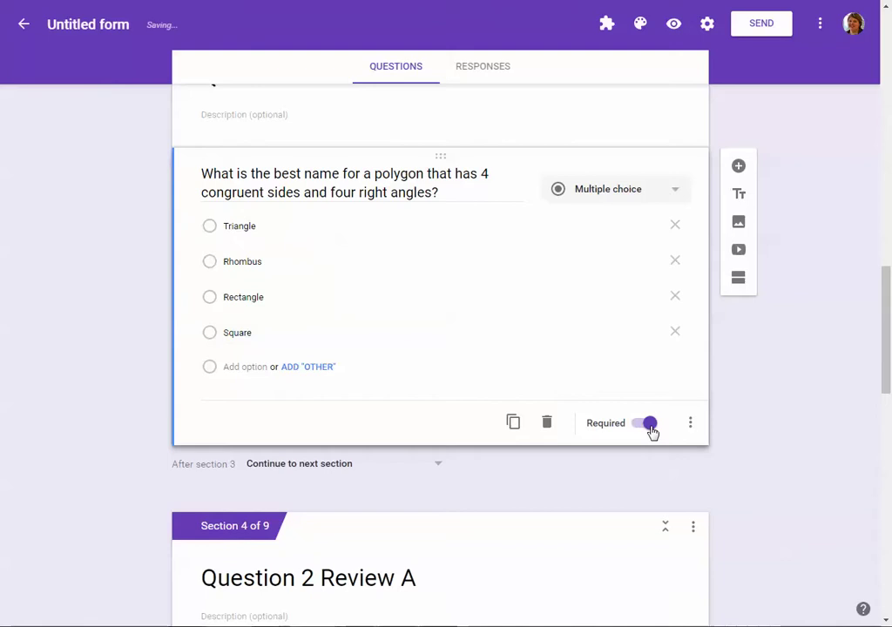
# - Enable section branching by answer: Triangle to Question 2 Review A, Rhombus and Rectangle to Question 2 Review B, and Square to Question 3
pyautogui.click(692, 426)
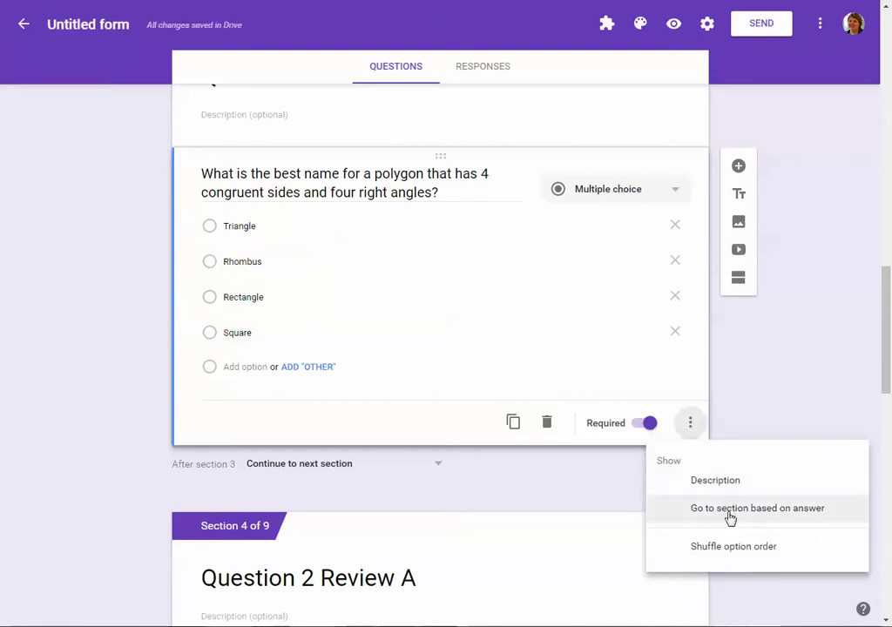
pyautogui.click(783, 514)
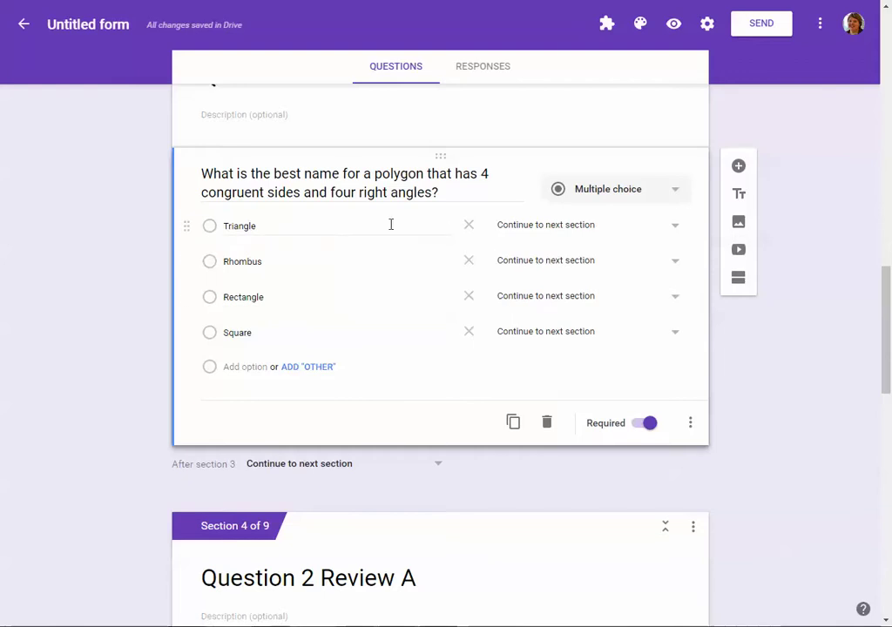
pyautogui.click(537, 228)
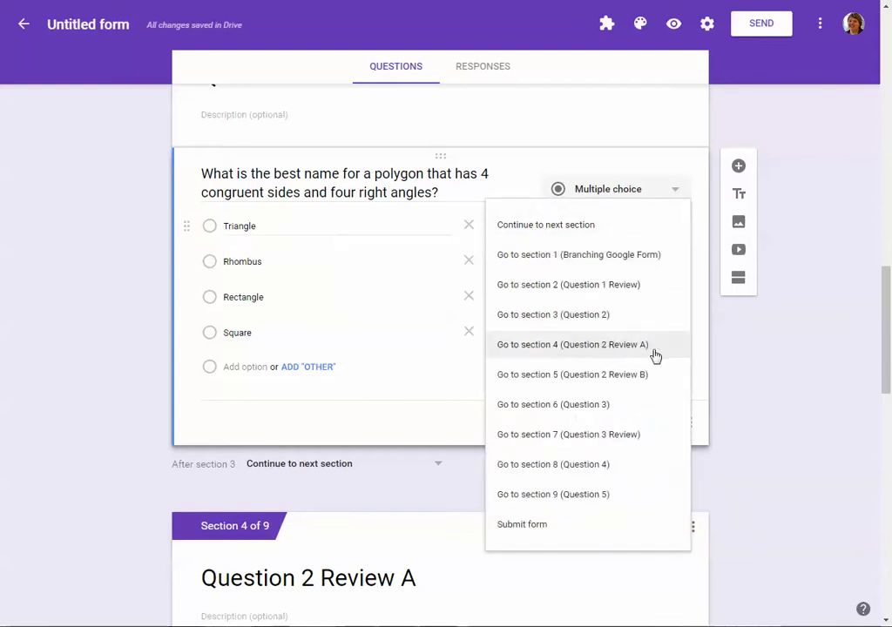
pyautogui.click(655, 345)
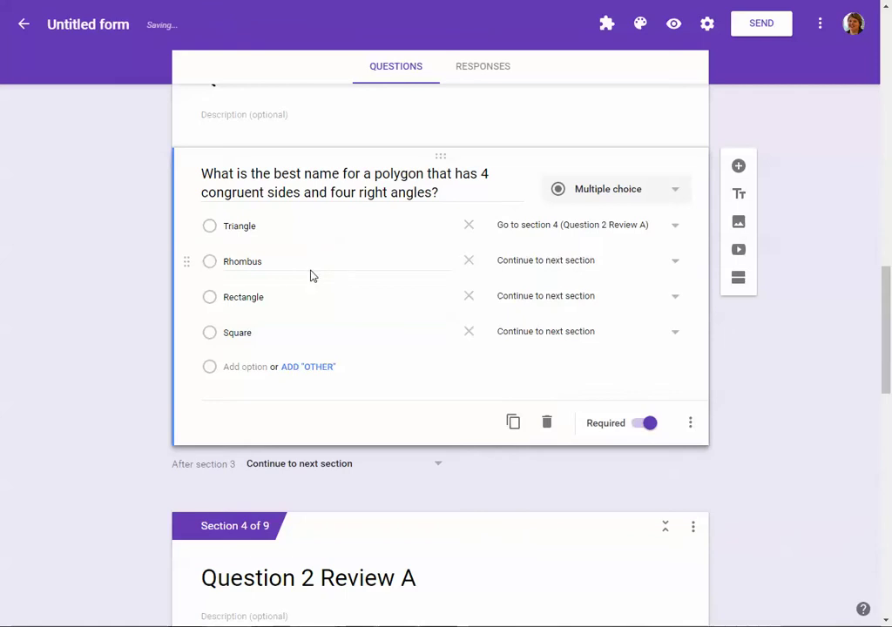
pyautogui.click(548, 263)
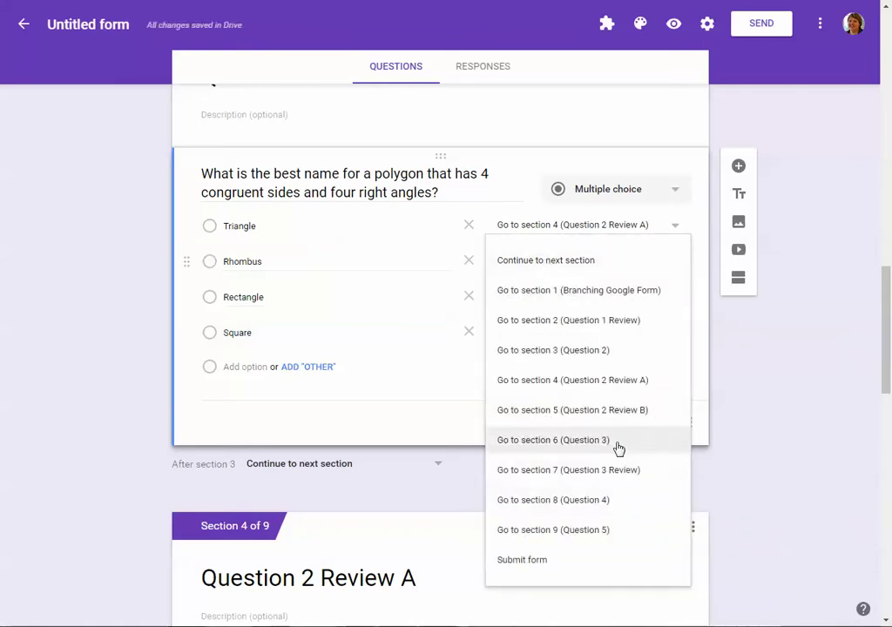
pyautogui.click(621, 413)
pyautogui.click(601, 301)
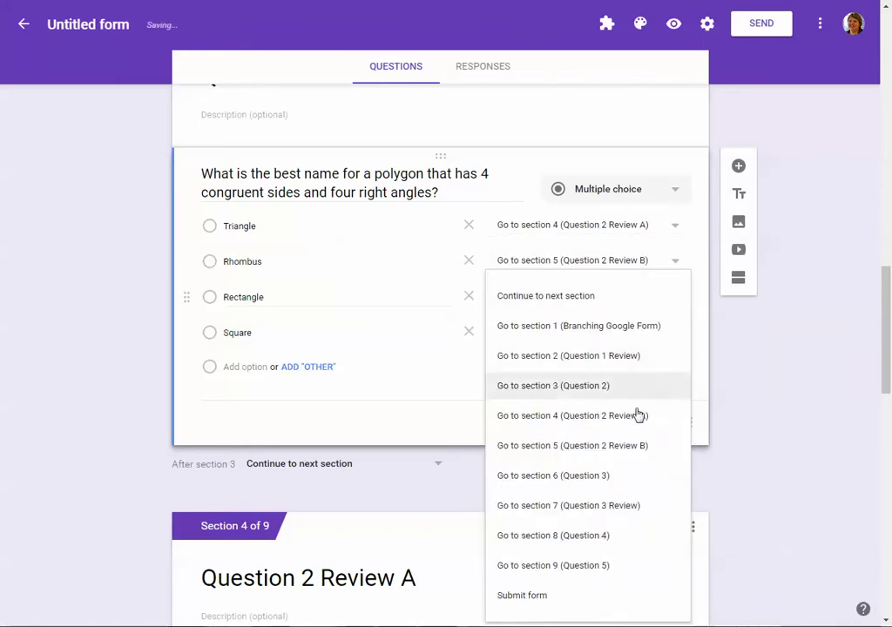
pyautogui.click(642, 448)
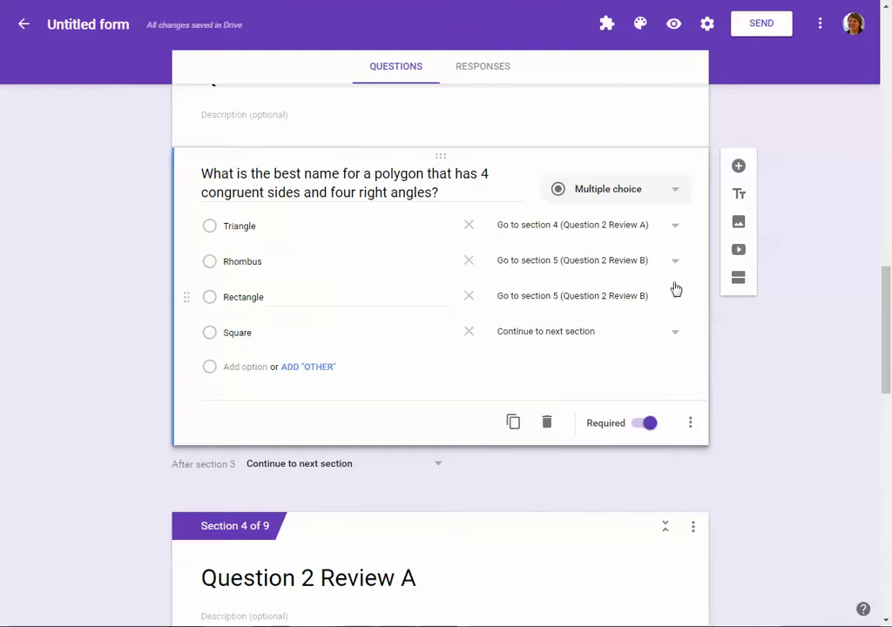
pyautogui.click(553, 337)
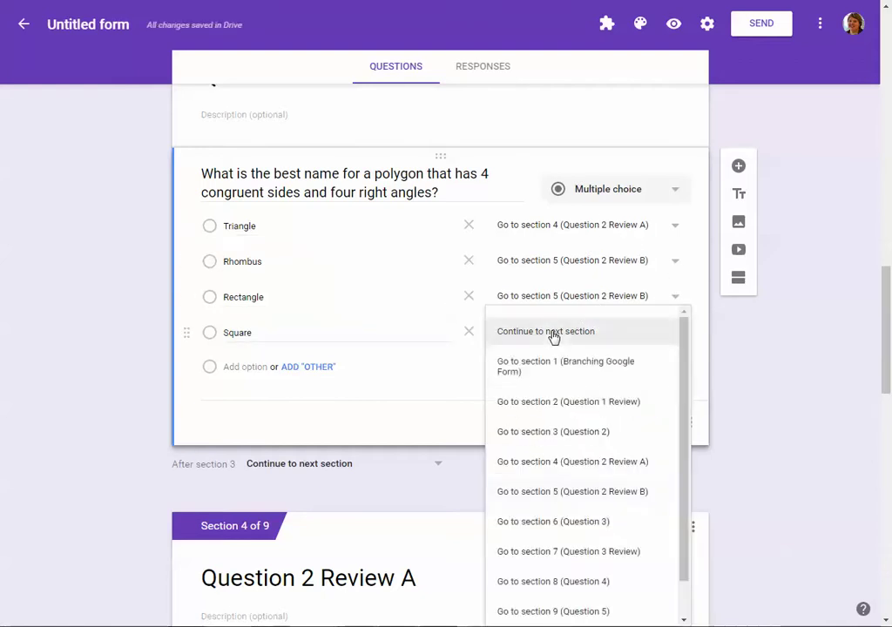
pyautogui.click(597, 522)
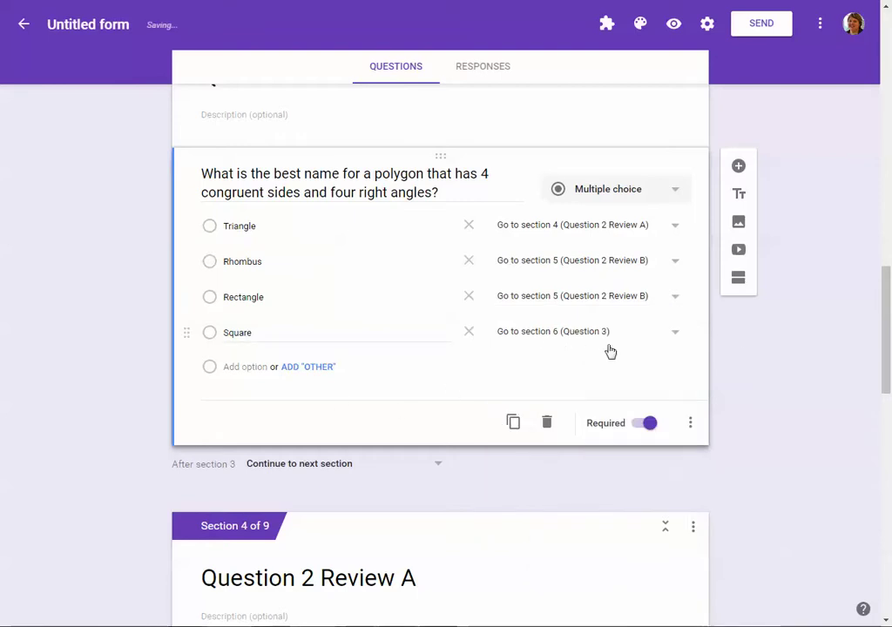
# - Search YouTube for "polygons" and insert the video "Polygons | Educational Video for Kids" below the polygon question
pyautogui.scroll(-4, 733, 348)
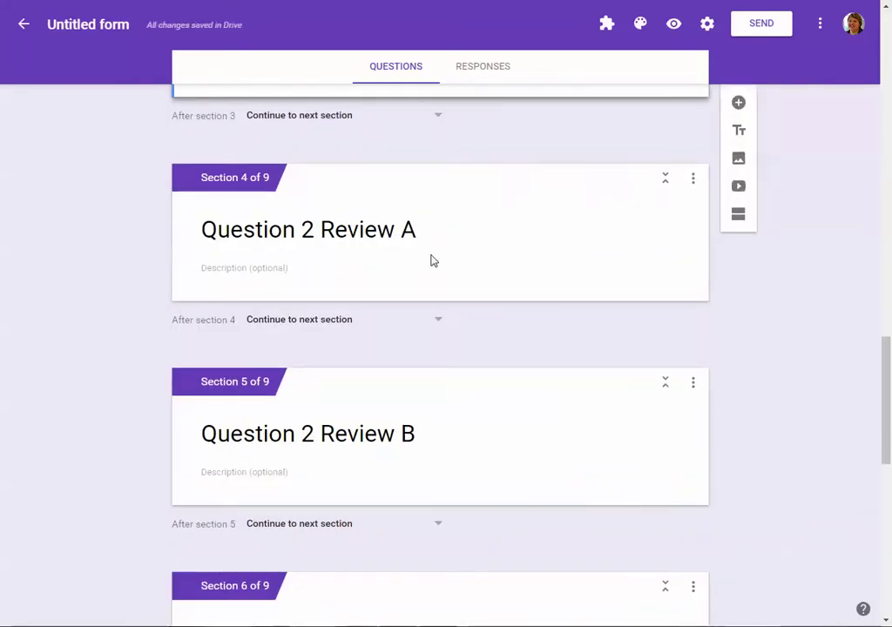
pyautogui.click(742, 192)
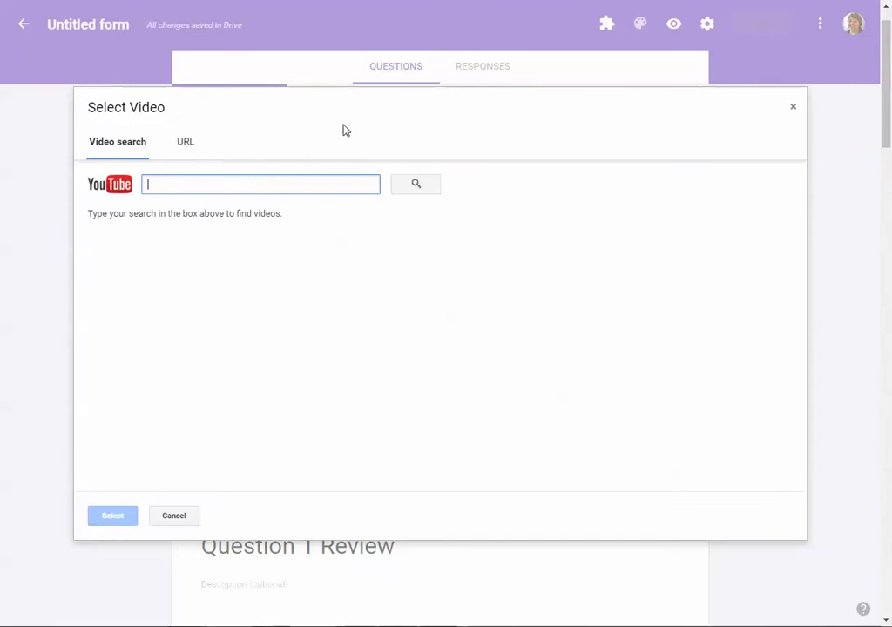
pyautogui.write('polygons')
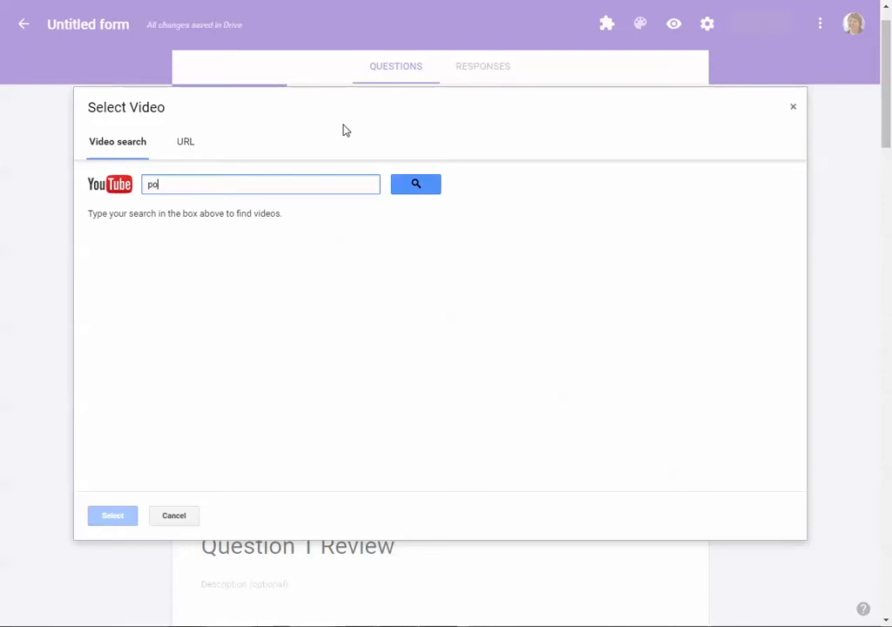
pyautogui.press('Return')
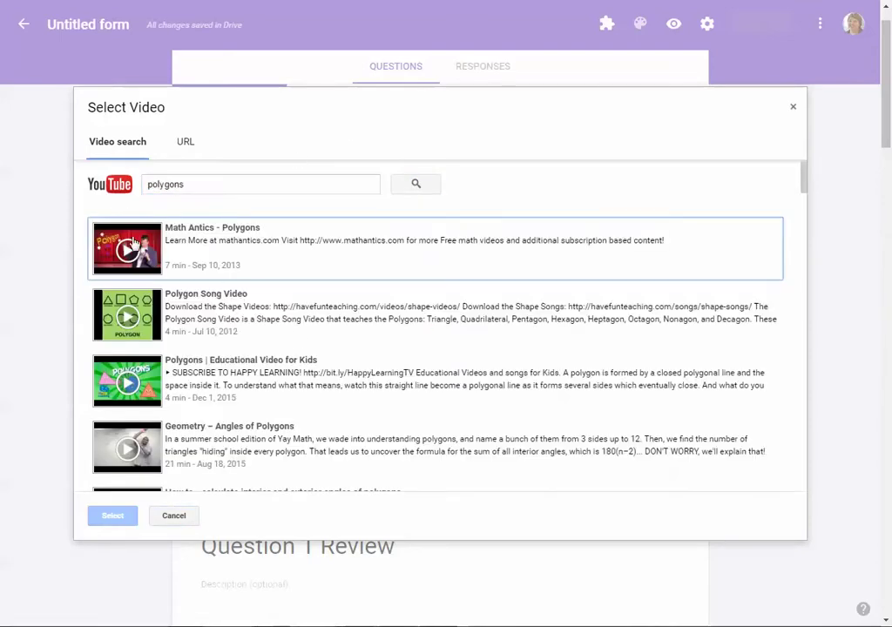
pyautogui.click(155, 373)
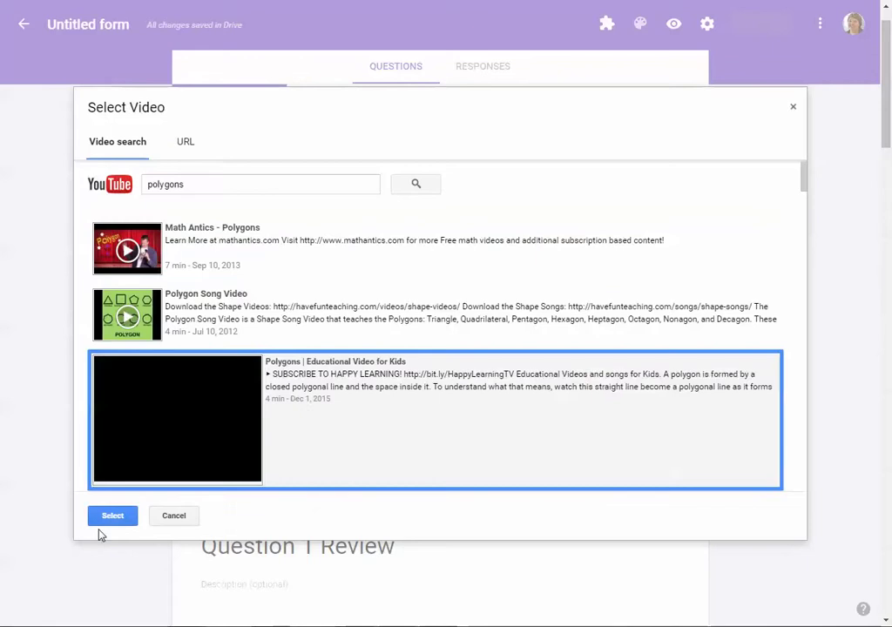
pyautogui.click(122, 515)
pyautogui.scroll(-4, 370, 305)
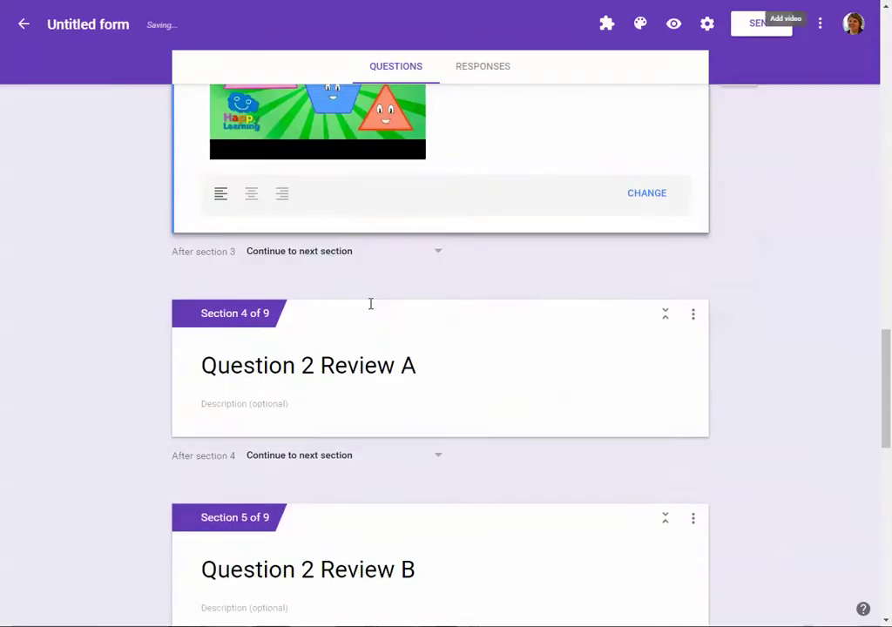
# - Delete the polygons video from the Question 2 section
pyautogui.click(299, 321)
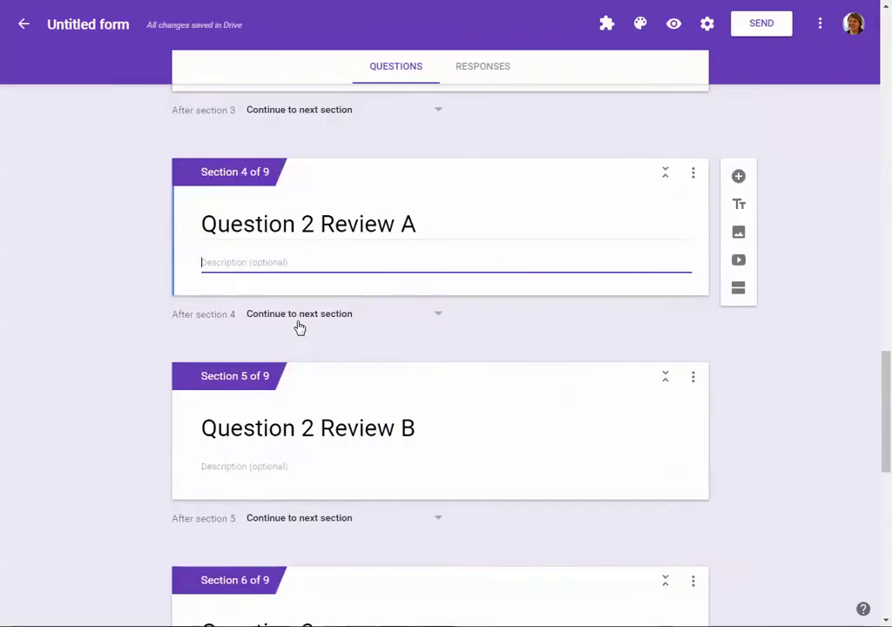
pyautogui.scroll(4, 487, 284)
pyautogui.scroll(3, 488, 284)
pyautogui.scroll(-4, 488, 278)
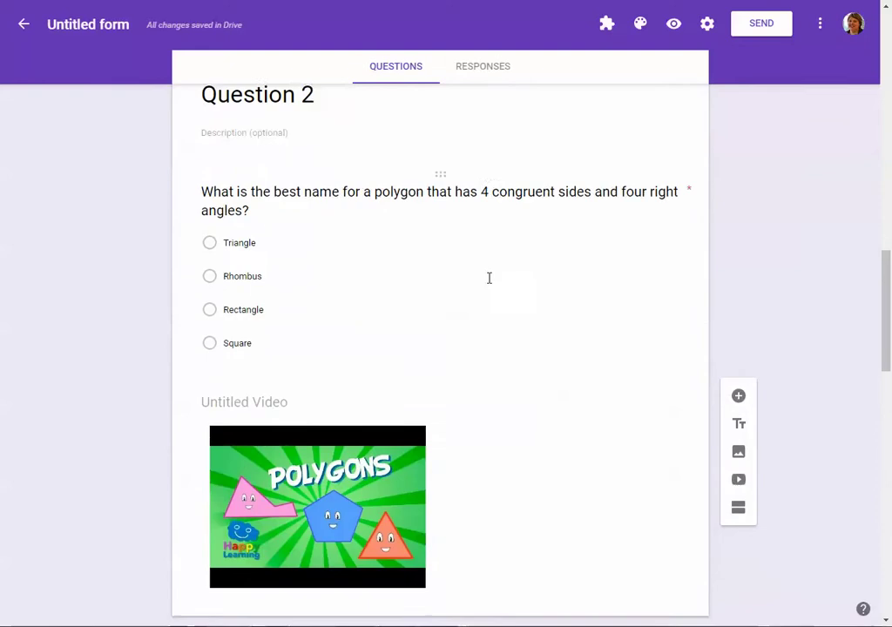
pyautogui.click(622, 200)
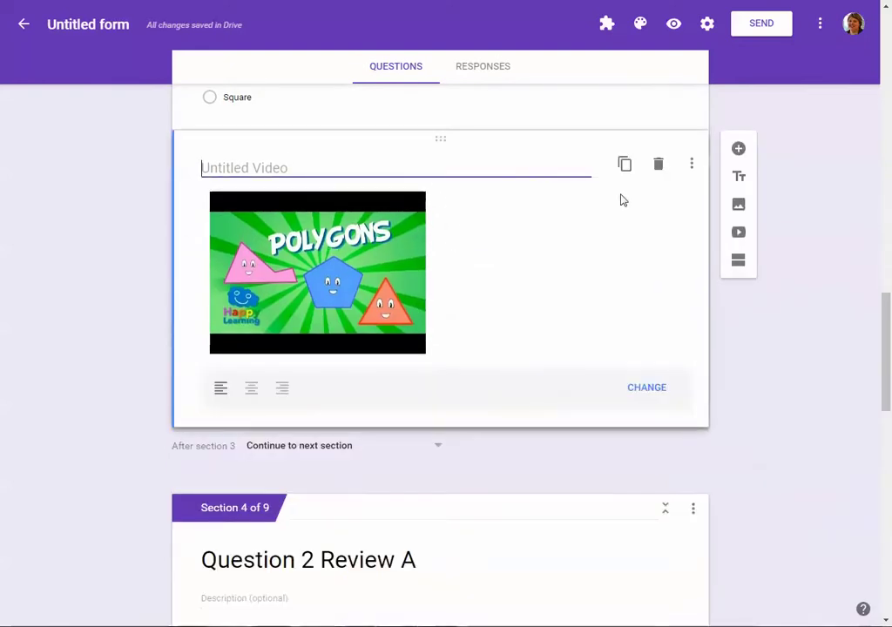
pyautogui.click(657, 172)
# - Insert the YouTube video "Polygons | Educational Video for Kids" from the "polygons" search into the Question 2 Review A section
pyautogui.scroll(-2, 296, 318)
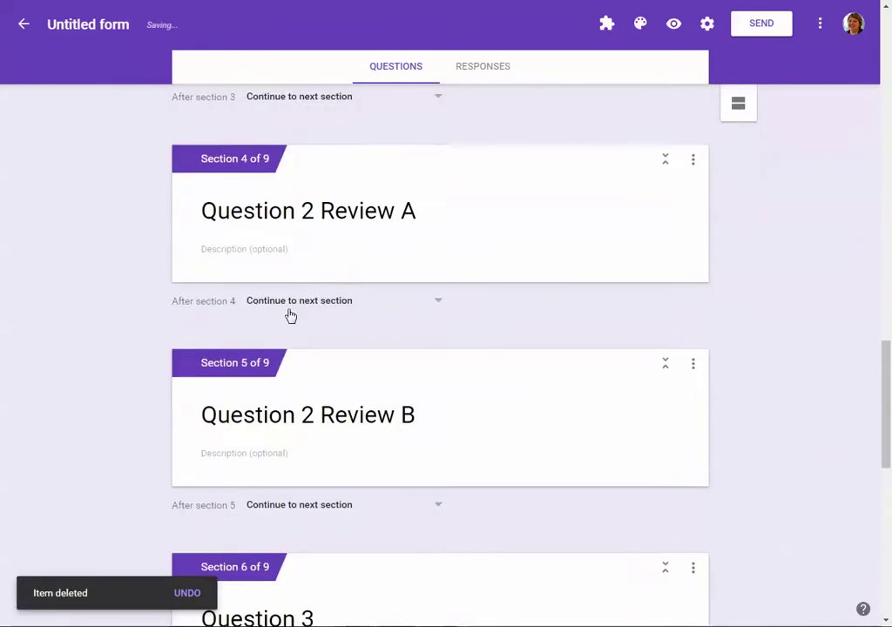
pyautogui.click(229, 249)
pyautogui.click(739, 185)
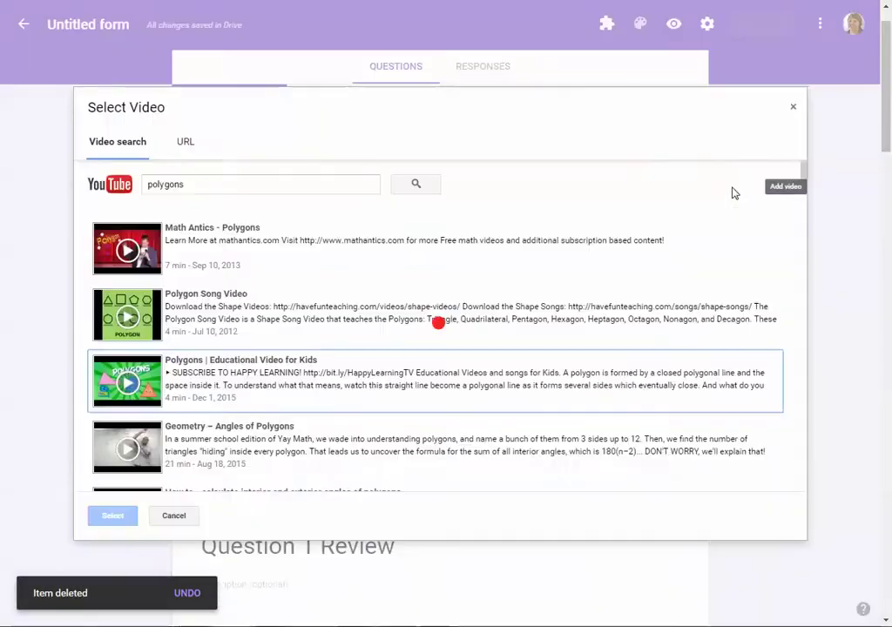
pyautogui.click(139, 390)
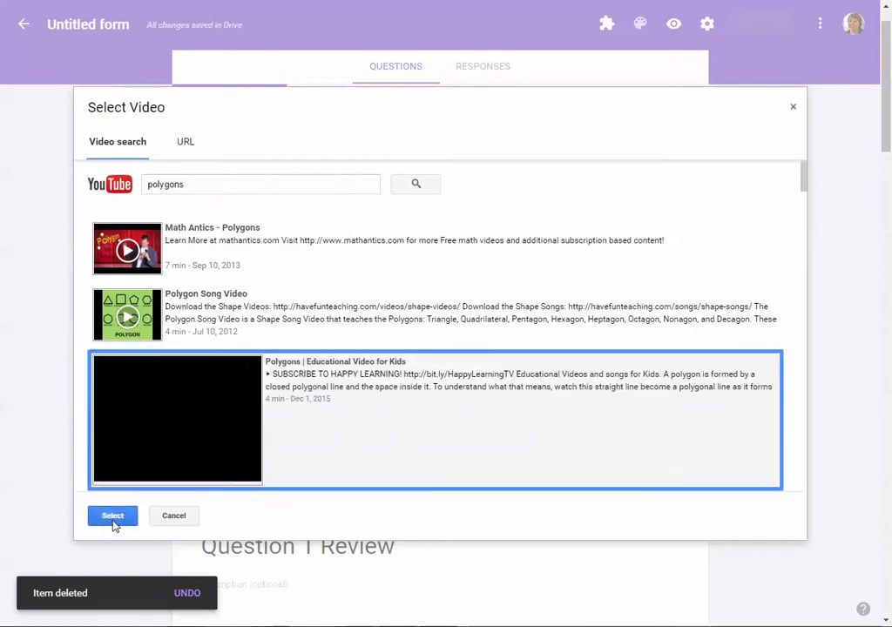
pyautogui.click(113, 516)
pyautogui.scroll(-4, 440, 358)
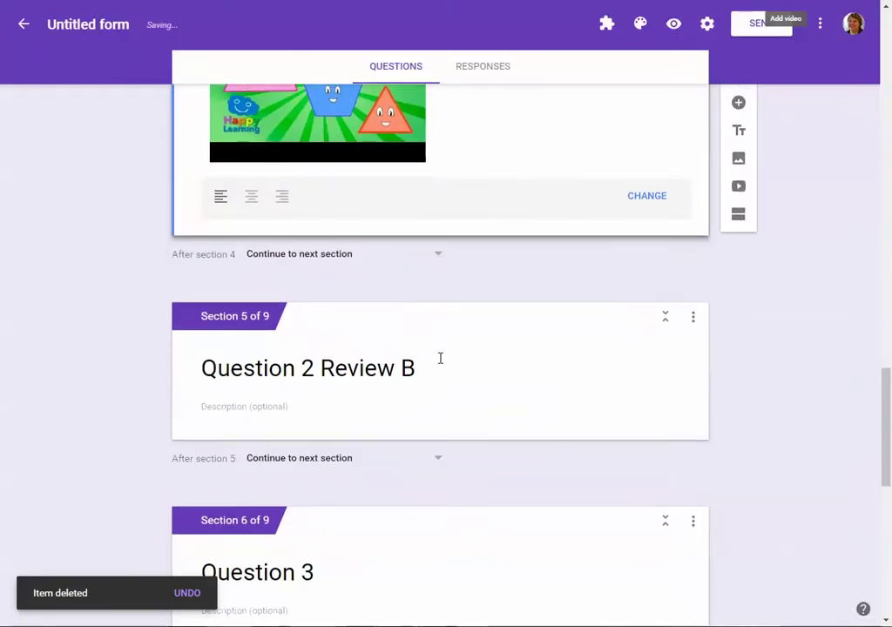
pyautogui.scroll(2, 413, 330)
pyautogui.scroll(4, 413, 330)
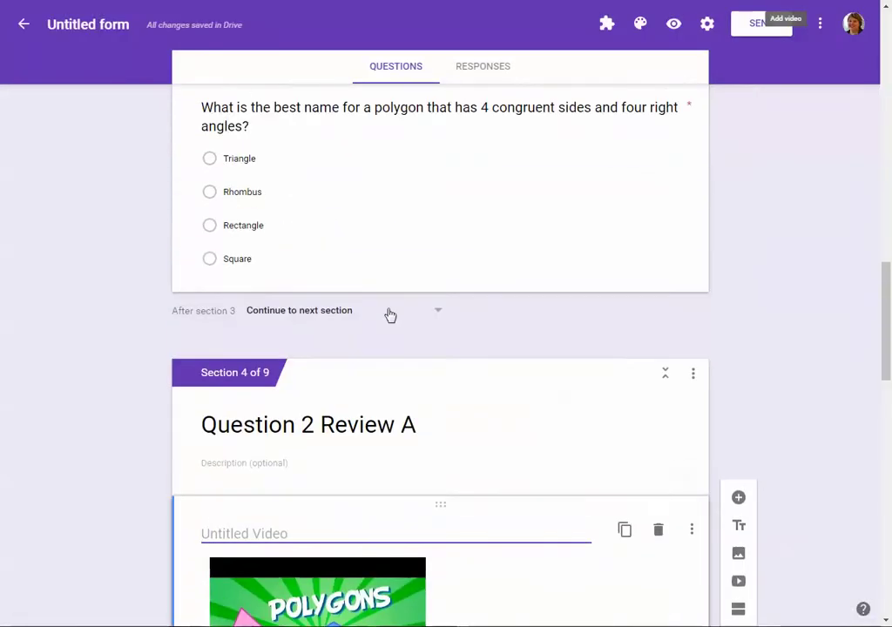
# - Set the routing after section 4 (Question 2 Review A) to go to section 3 (Question 2)
pyautogui.scroll(-3, 391, 315)
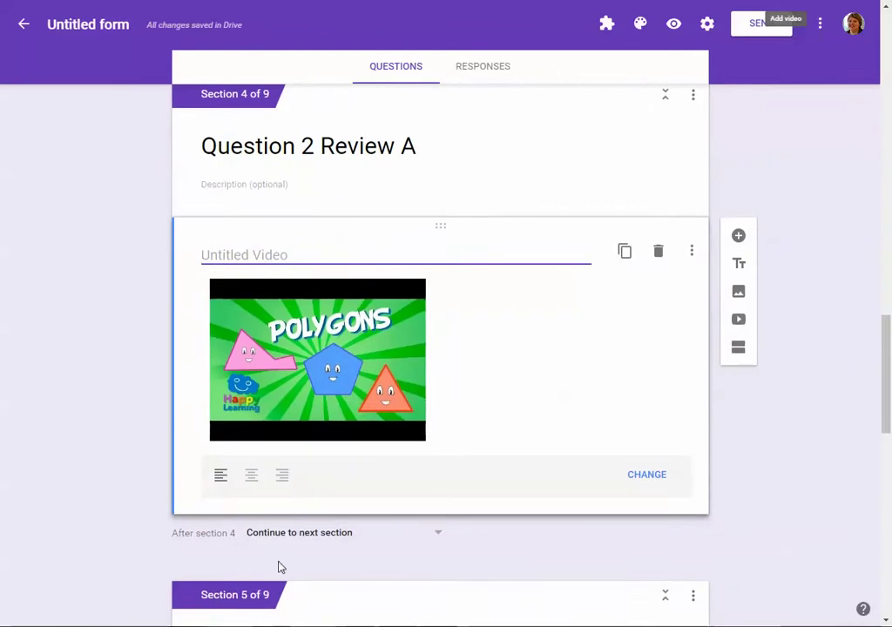
pyautogui.click(341, 535)
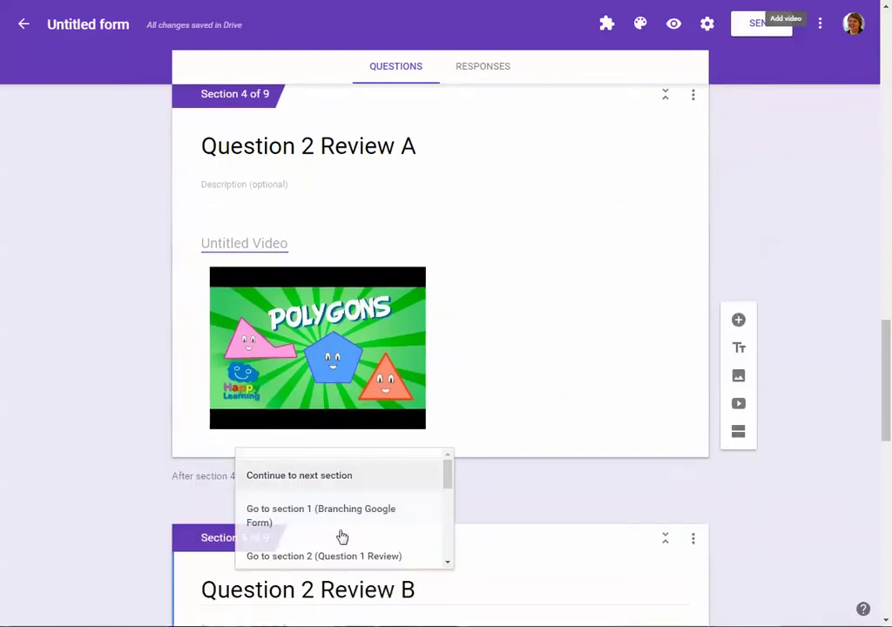
pyautogui.scroll(-1, 352, 535)
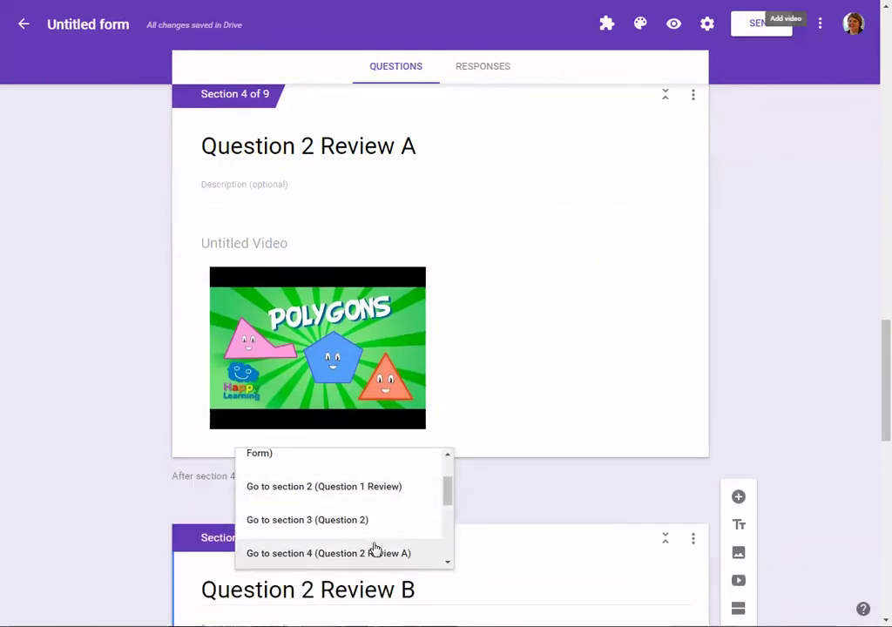
pyautogui.click(351, 523)
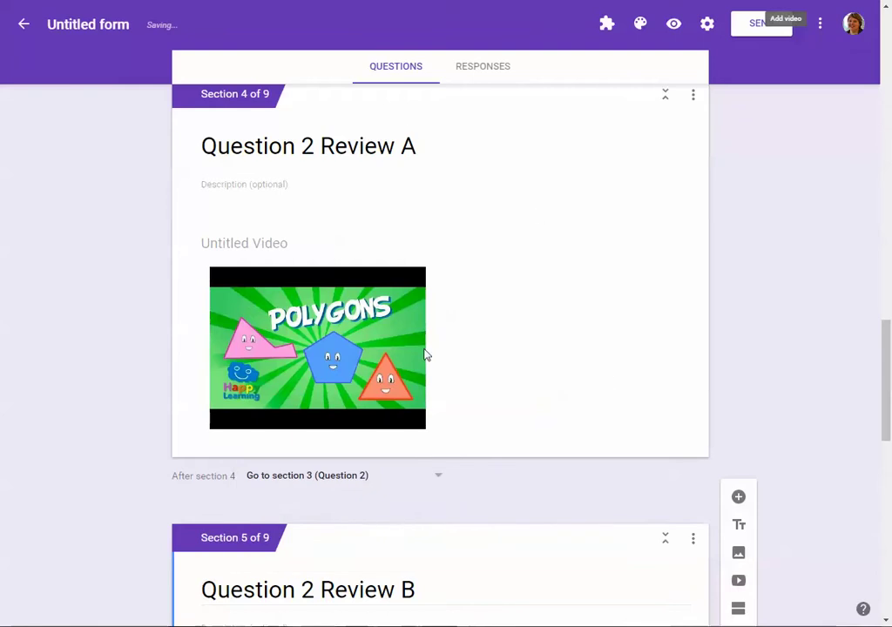
pyautogui.scroll(-4, 436, 384)
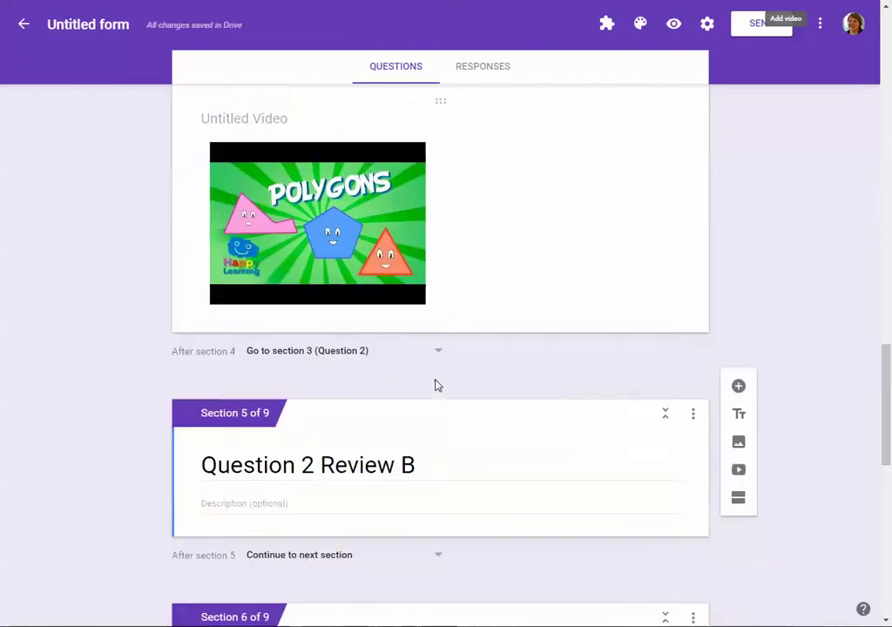
pyautogui.click(298, 285)
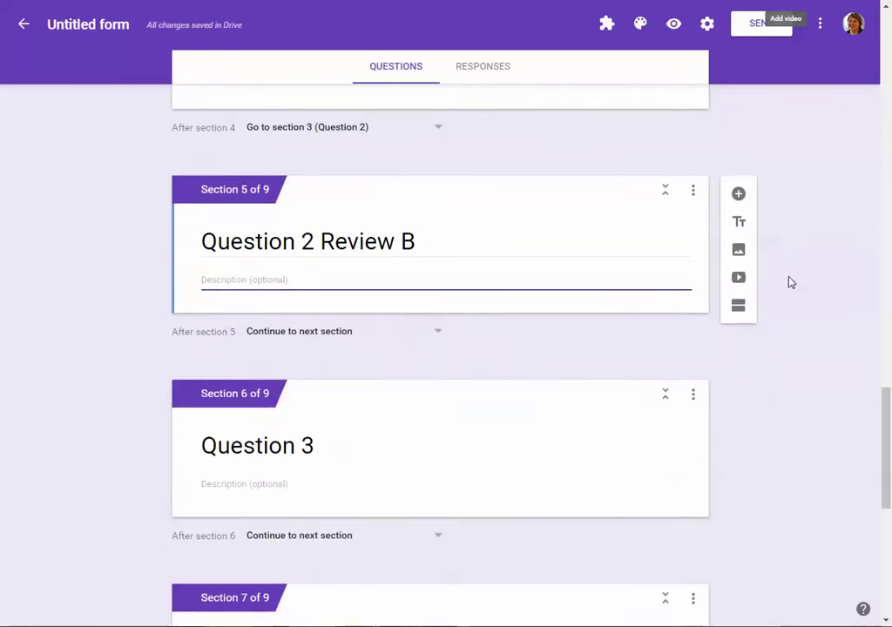
pyautogui.click(739, 253)
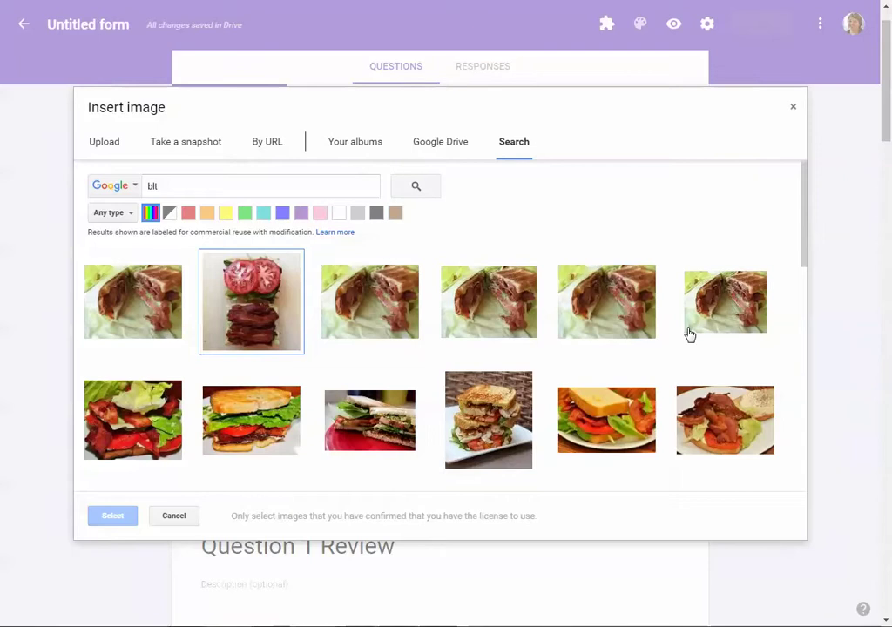
pyautogui.click(793, 107)
# - Search YouTube for "quadrilaterals" and insert the 5-minute video "Quadrilaterals" into the Question 2 Review B section
pyautogui.scroll(-15, 771, 400)
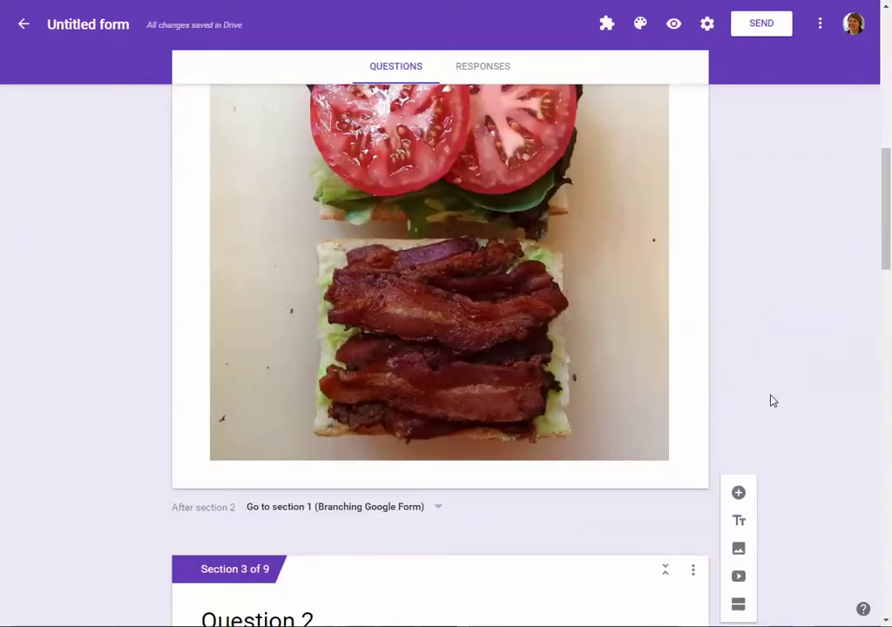
pyautogui.scroll(-3, 771, 400)
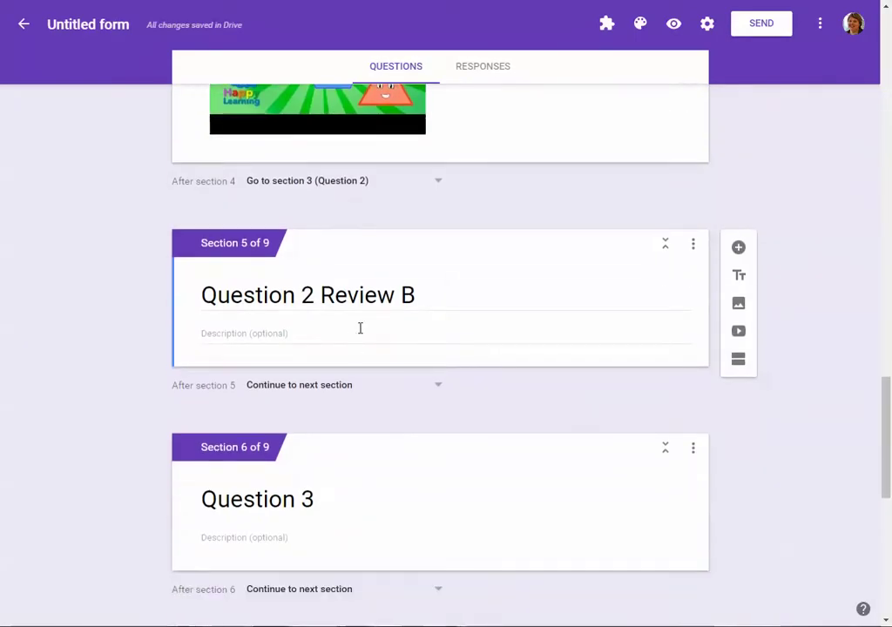
pyautogui.click(360, 330)
pyautogui.click(739, 333)
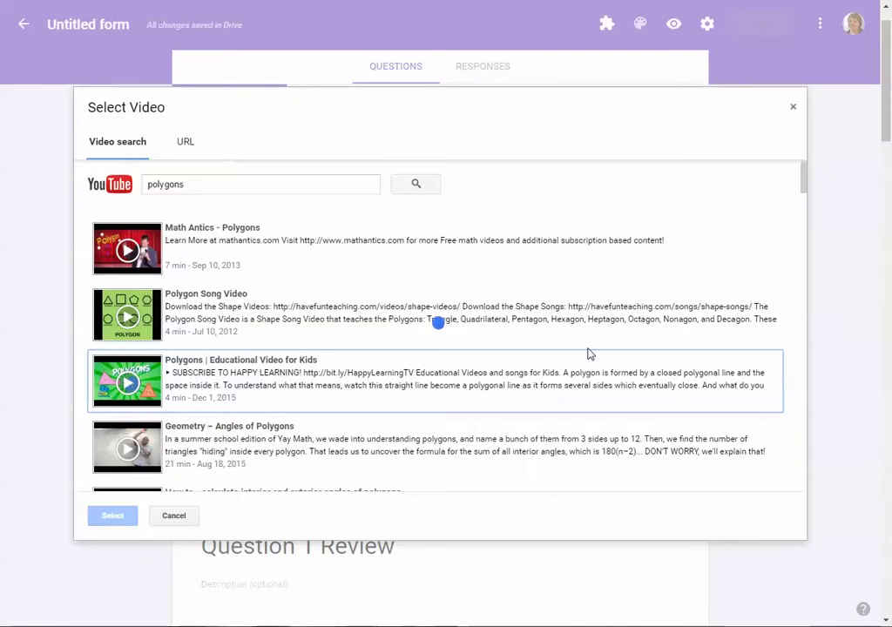
pyautogui.doubleClick(190, 188)
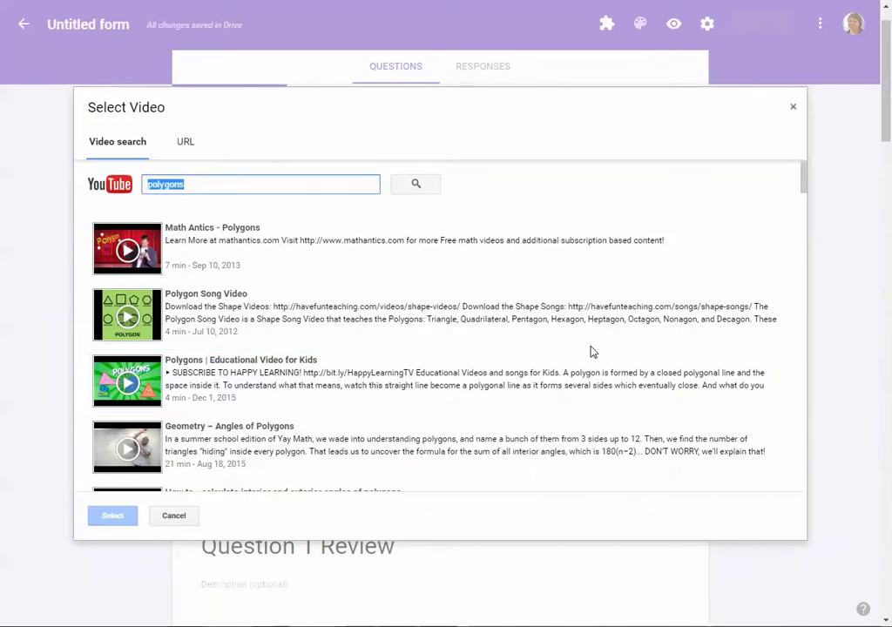
pyautogui.write('quad')
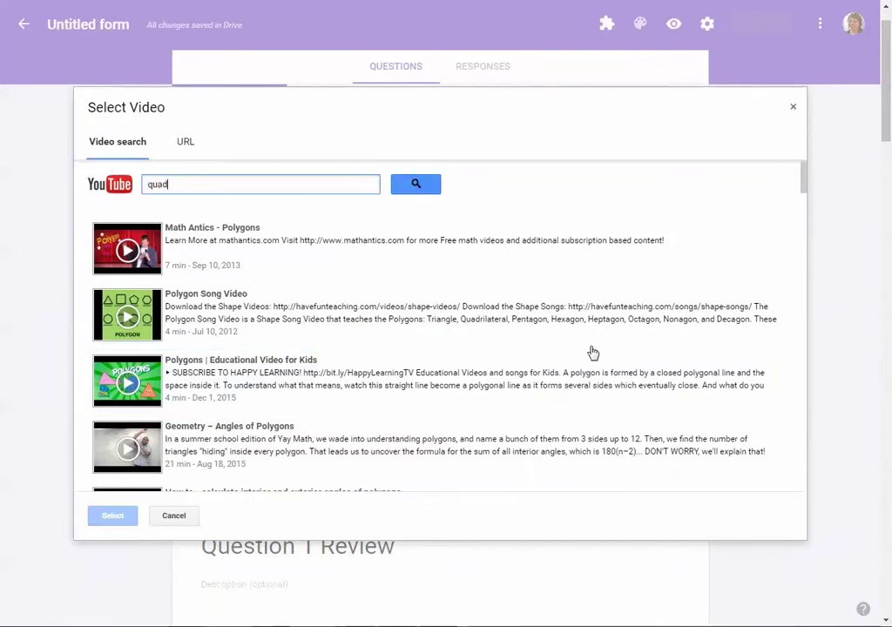
pyautogui.write('rilaterals')
pyautogui.press('BackSpace')
pyautogui.write('als')
pyautogui.press('Return')
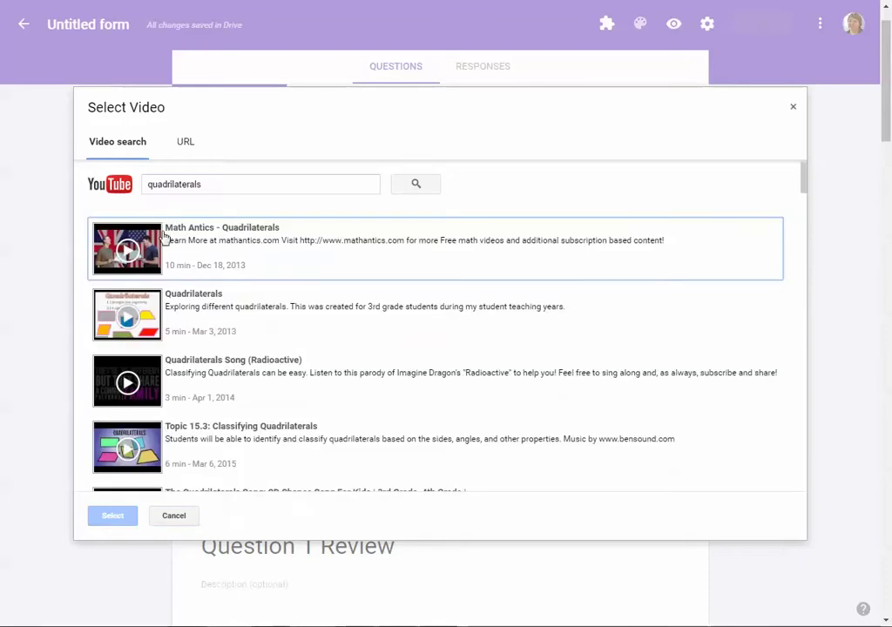
pyautogui.click(130, 318)
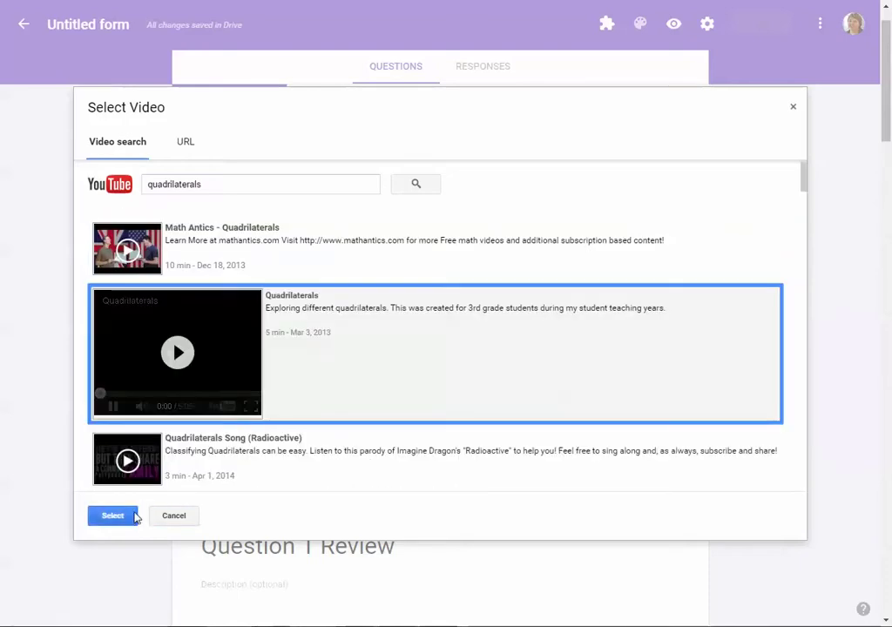
pyautogui.click(118, 515)
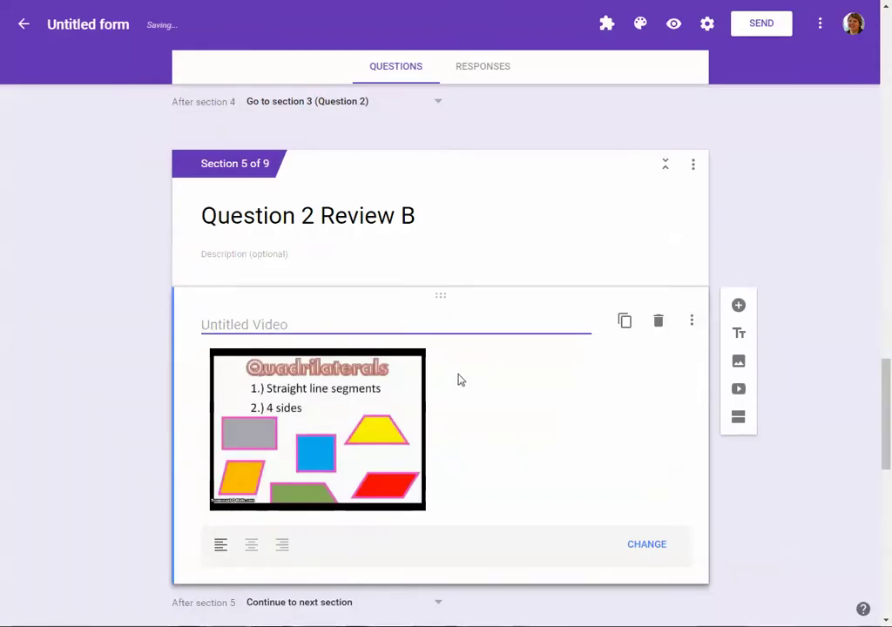
# - Set the routing after section 5 (Question 2 Review B) to go to section 3 (Question 2)
pyautogui.scroll(3, 442, 227)
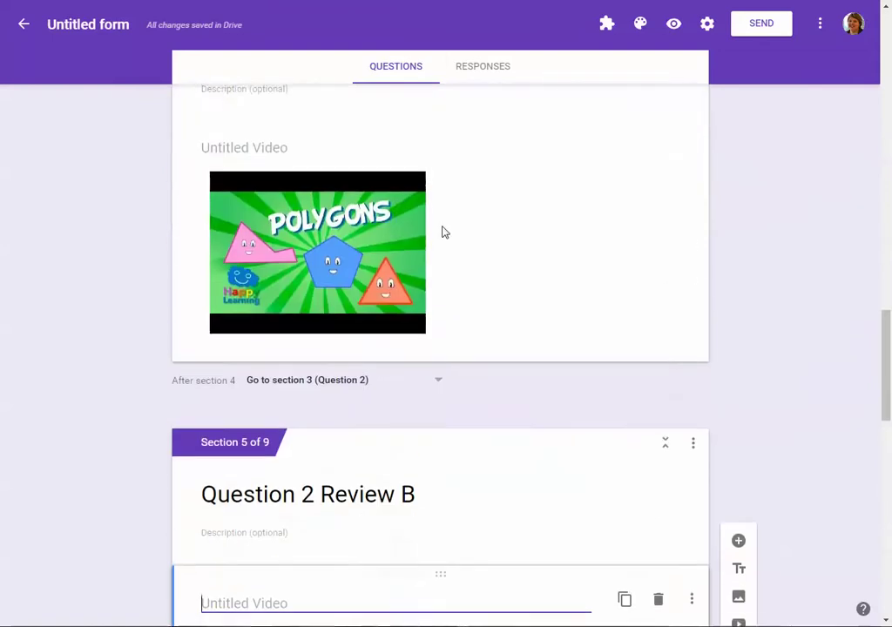
pyautogui.scroll(-5, 442, 231)
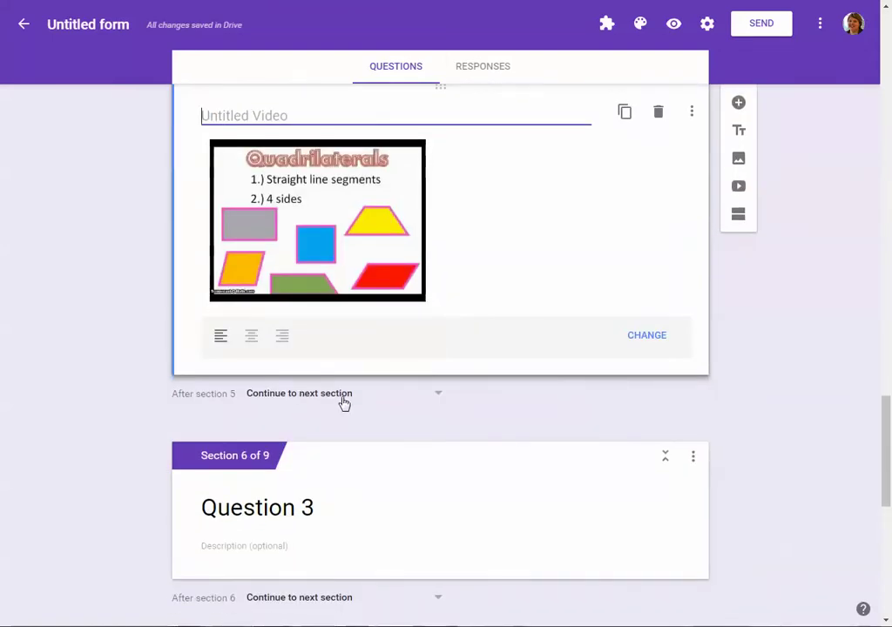
pyautogui.scroll(1, 344, 403)
pyautogui.click(343, 467)
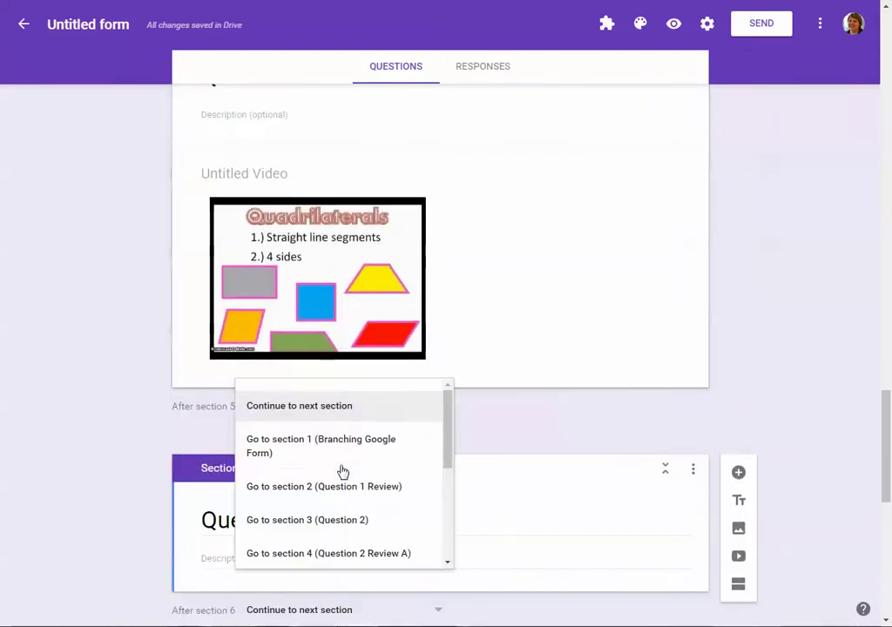
pyautogui.click(357, 523)
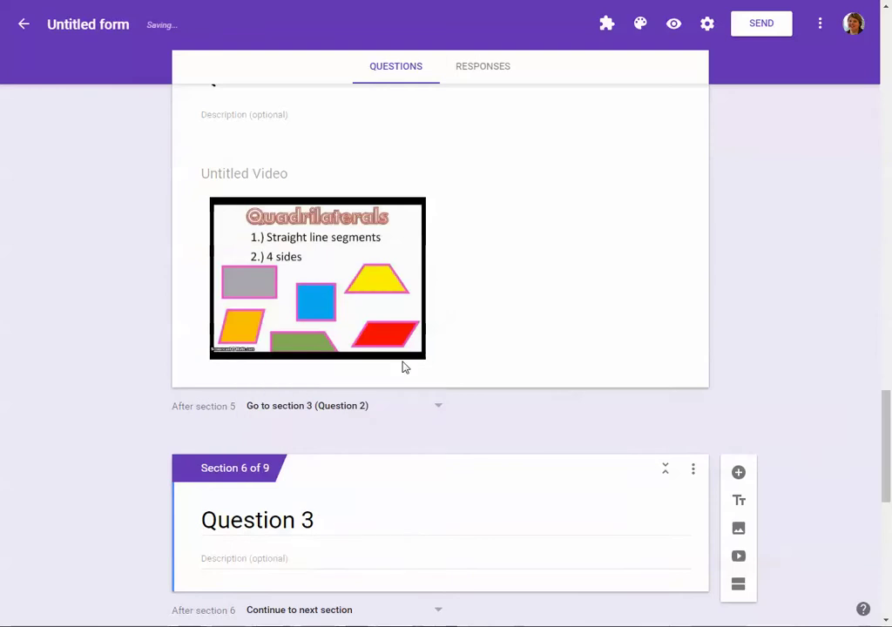
# - Add a multiple-choice question to the Question 3 section: "What was the name of the spider that helped save the life of Wilbur the pig? *"
pyautogui.scroll(-4, 446, 399)
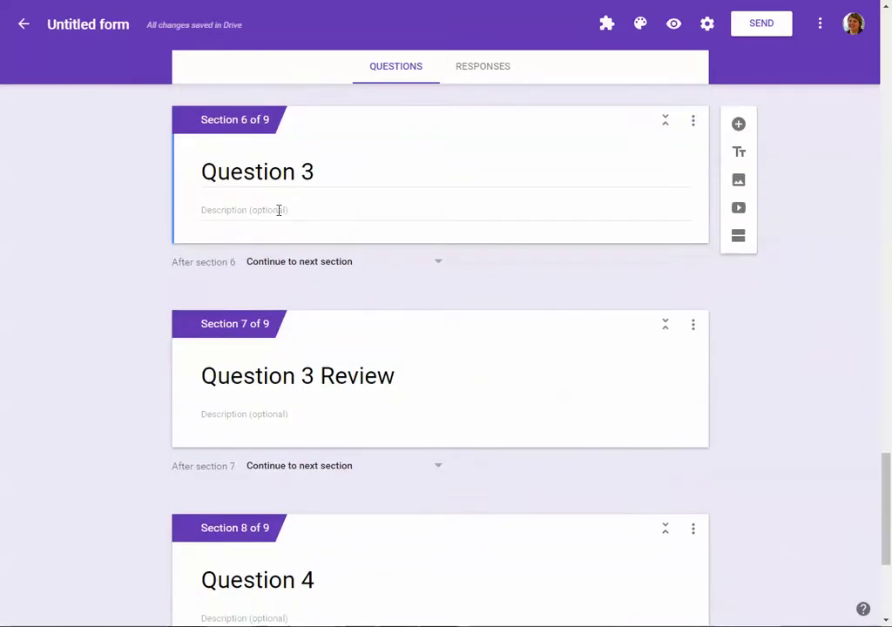
pyautogui.click(278, 210)
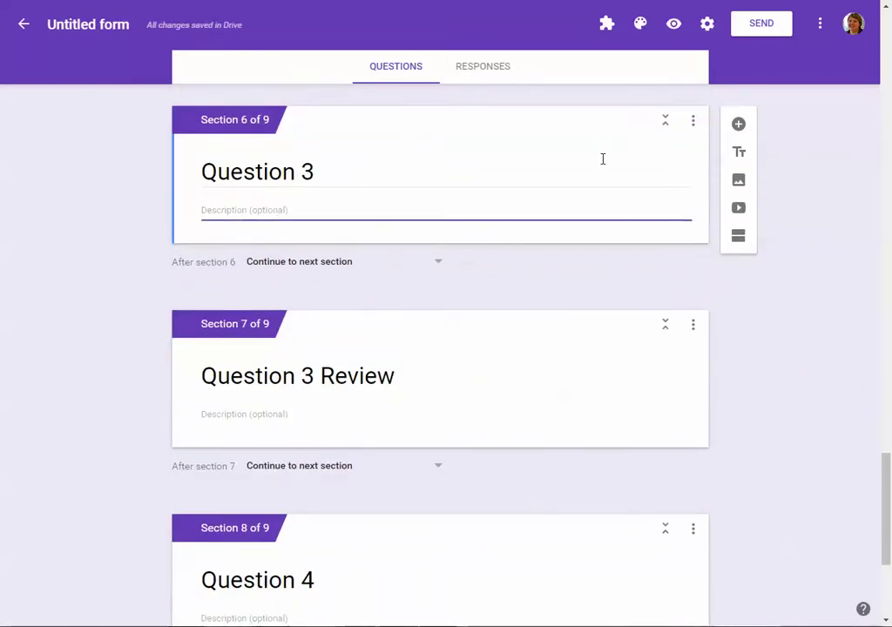
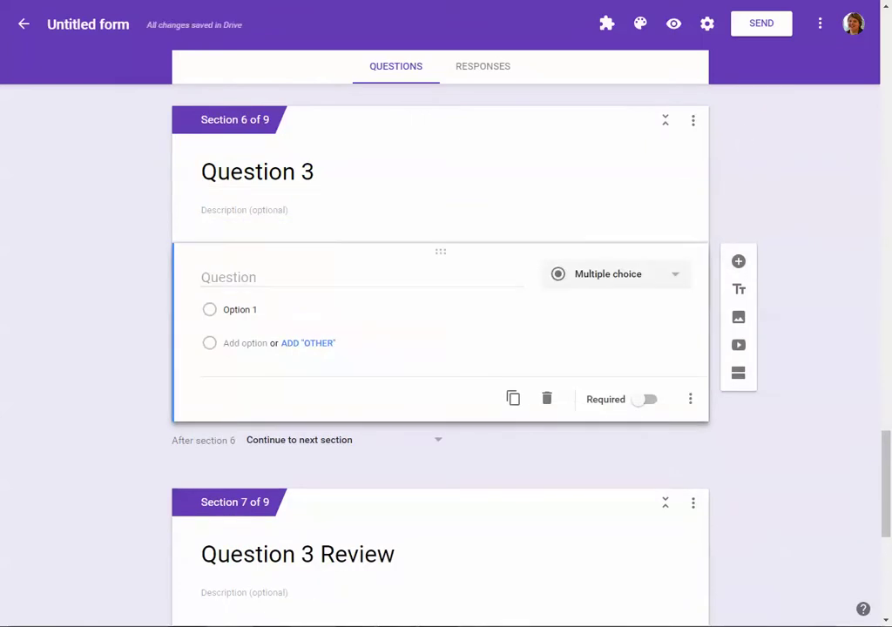
pyautogui.click(241, 275)
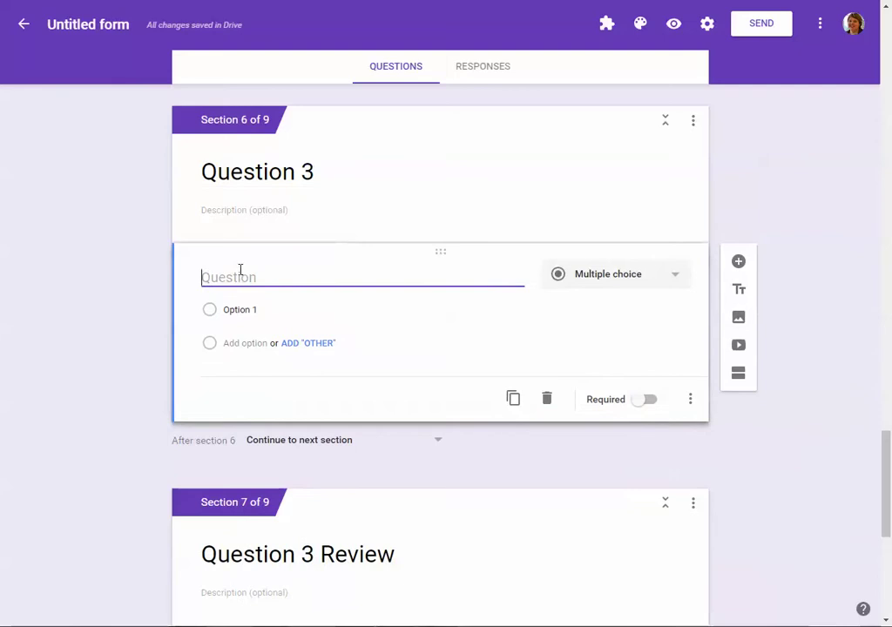
pyautogui.write('What was the name of the spider that helped save the life of Wilbur the pig? *')
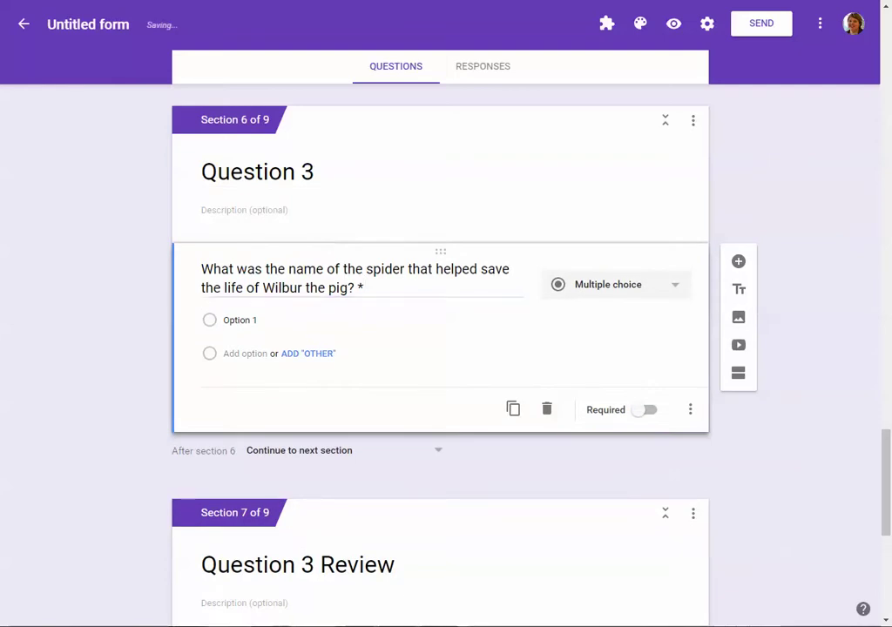
# - Enter the spider question's answer options Charlie, Cindy, Charlotte and Chloe, and make the question required
pyautogui.click(237, 319)
pyautogui.write('Charlie Cindy Charlotte Chloe')
pyautogui.click(650, 521)
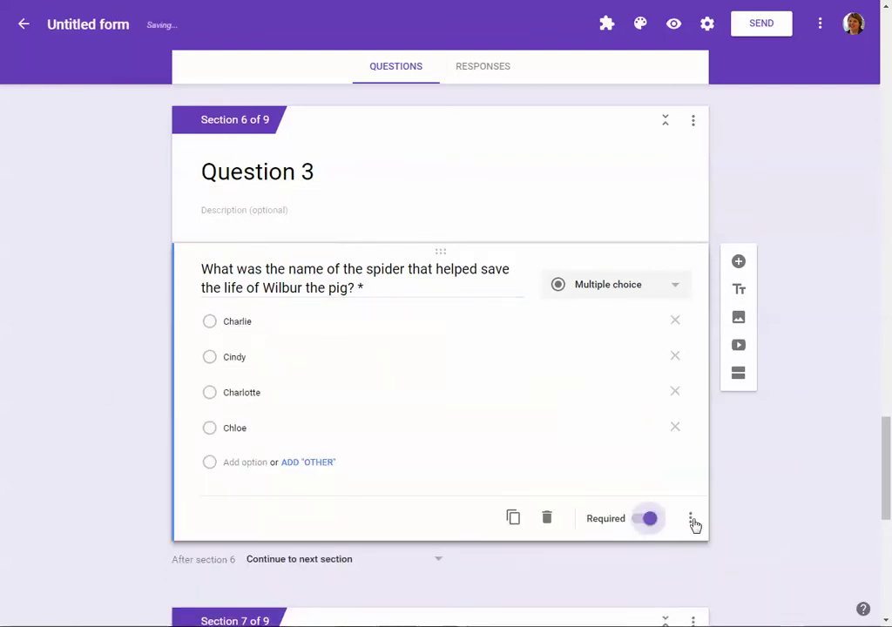
# - Remove the stray asterisk from the end of the spider question's text
pyautogui.click(367, 289)
pyautogui.click(367, 290)
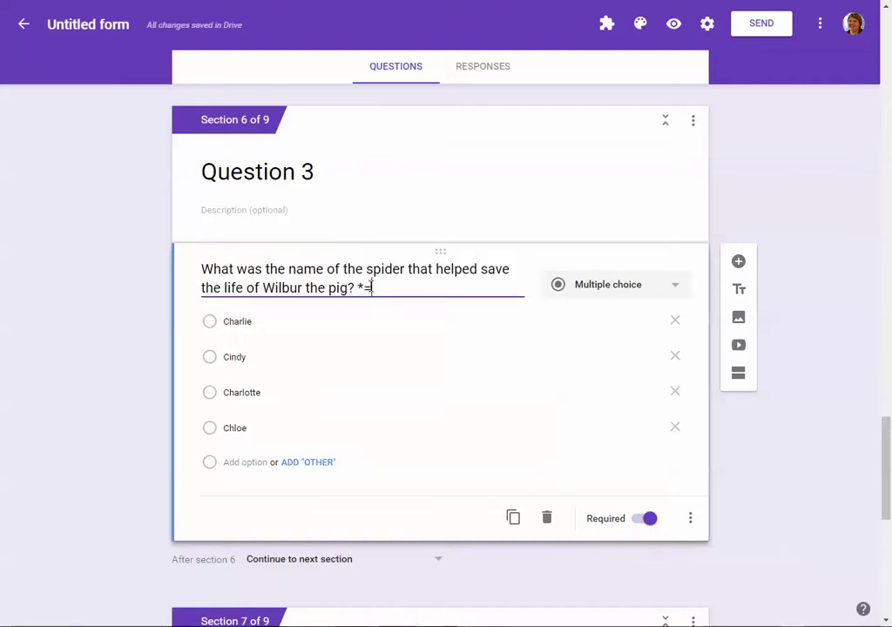
pyautogui.press('BackSpace')
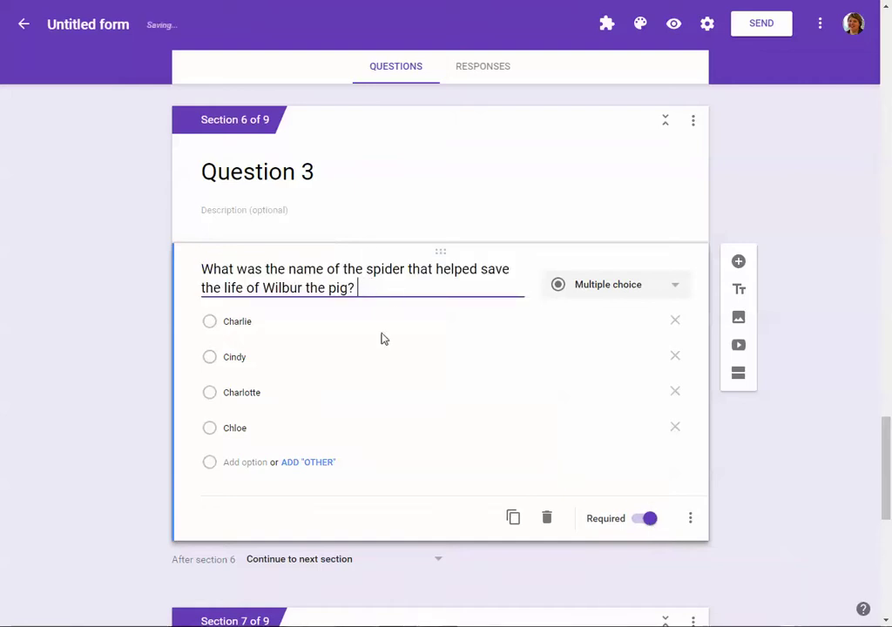
# - Enable section branching by answer for the spider question and route Charlotte to section 8 (Question 4)
pyautogui.click(691, 520)
pyautogui.click(749, 552)
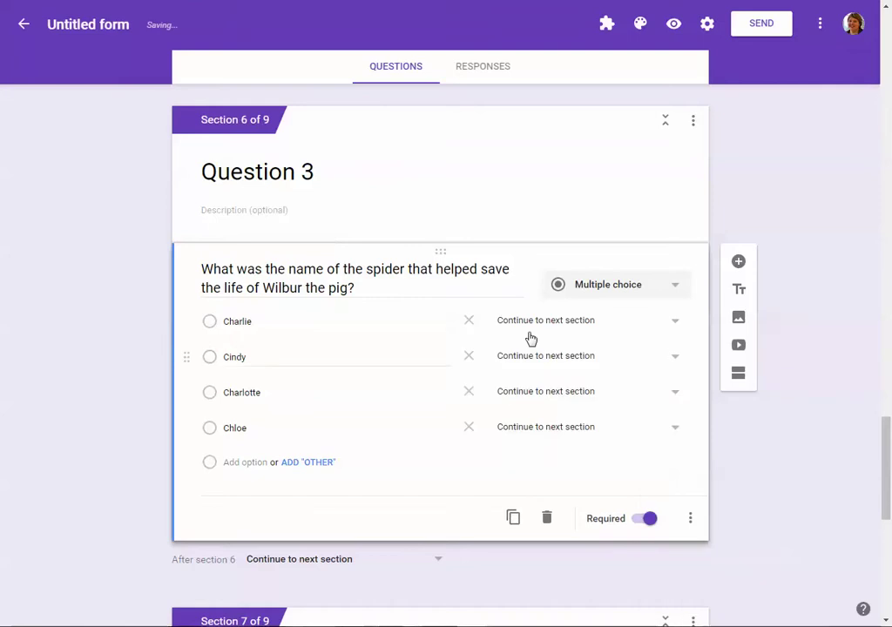
pyautogui.click(574, 321)
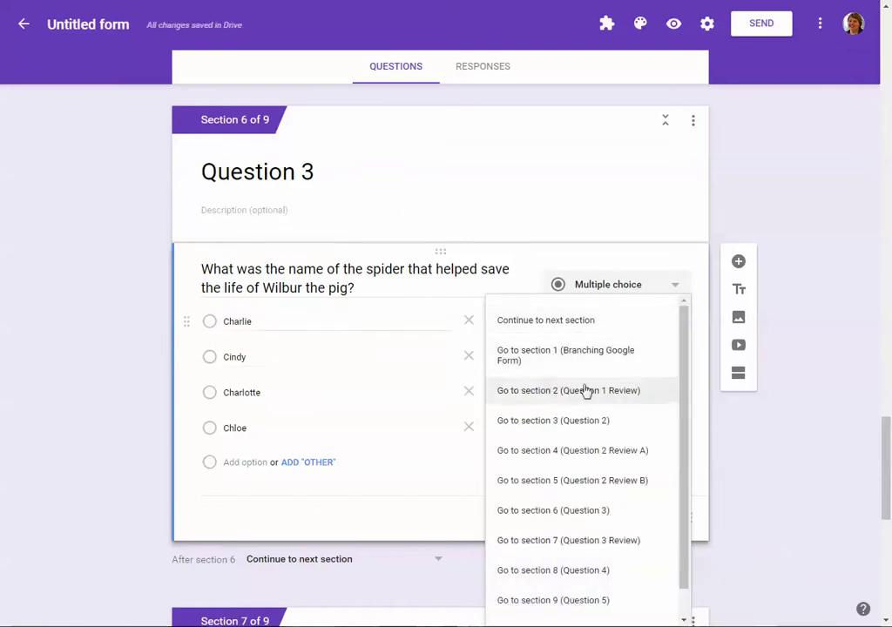
pyautogui.click(361, 395)
pyautogui.click(536, 399)
pyautogui.scroll(-3, 583, 565)
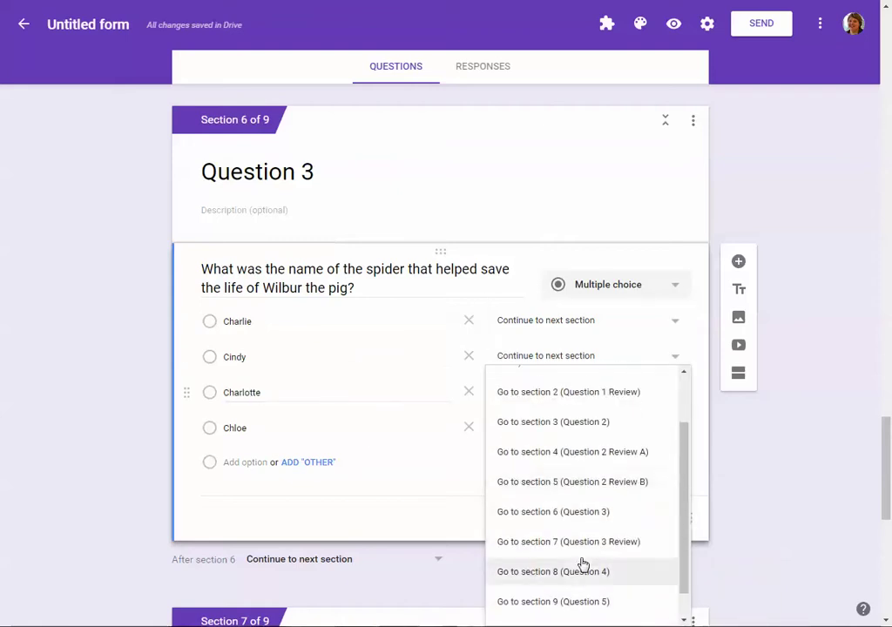
pyautogui.click(590, 544)
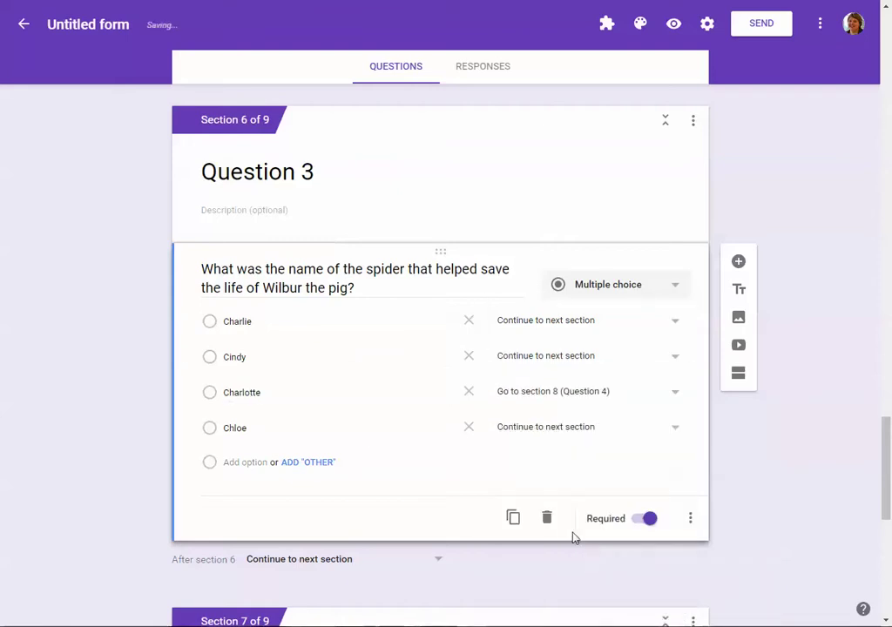
# - Route the spider question's answers Charlie, Cindy and Chloe to section 7 (Question 3 Review)
pyautogui.click(548, 322)
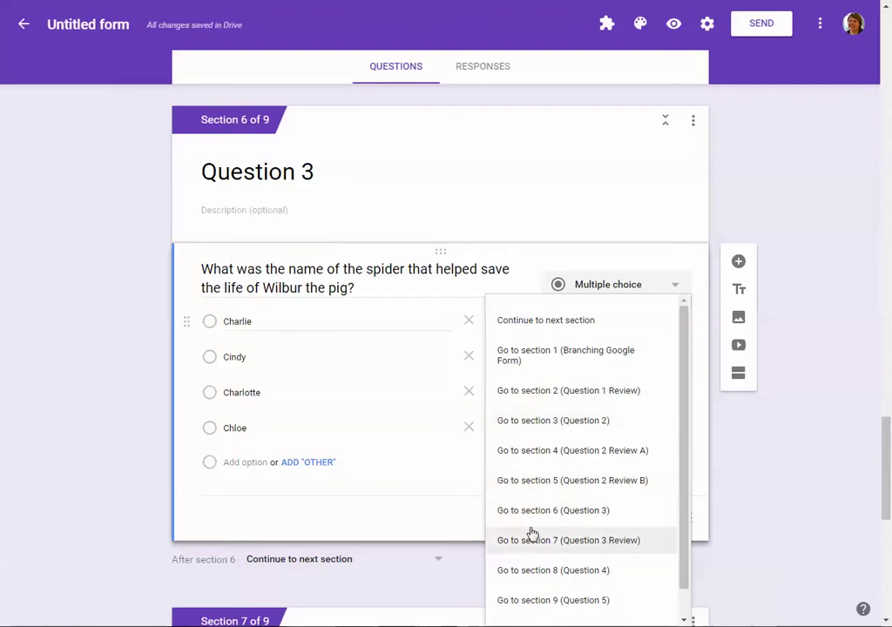
pyautogui.click(612, 551)
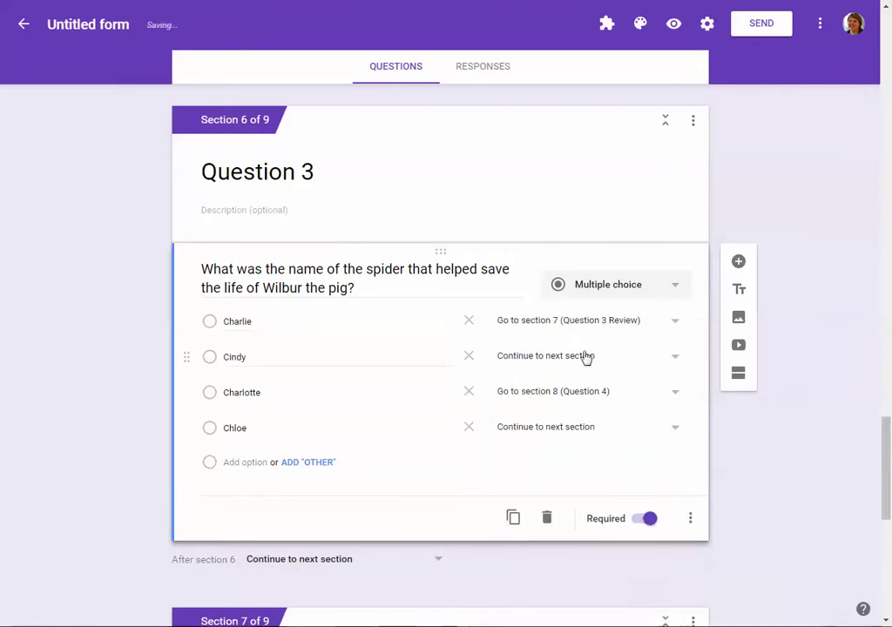
pyautogui.click(583, 357)
pyautogui.click(612, 580)
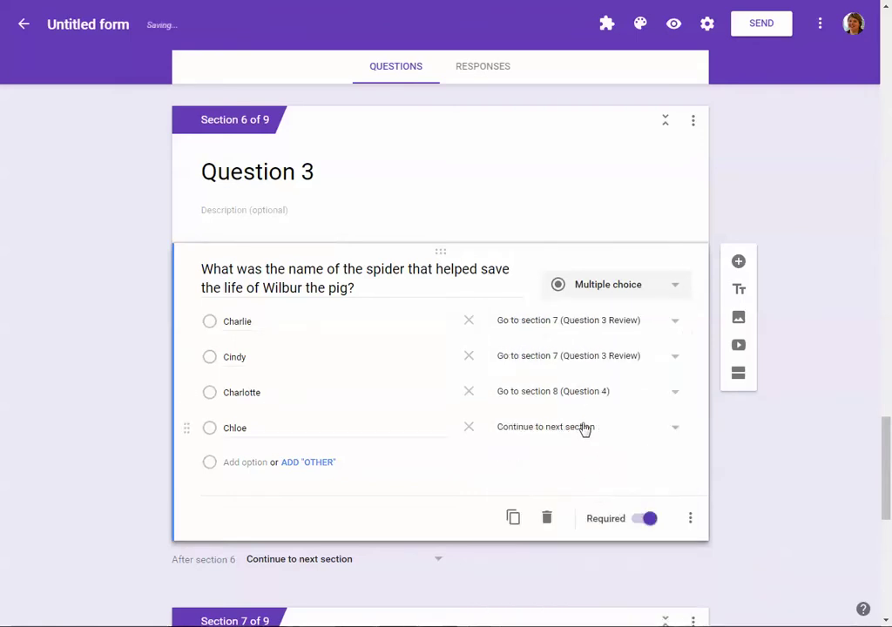
pyautogui.click(584, 428)
pyautogui.scroll(-2, 615, 584)
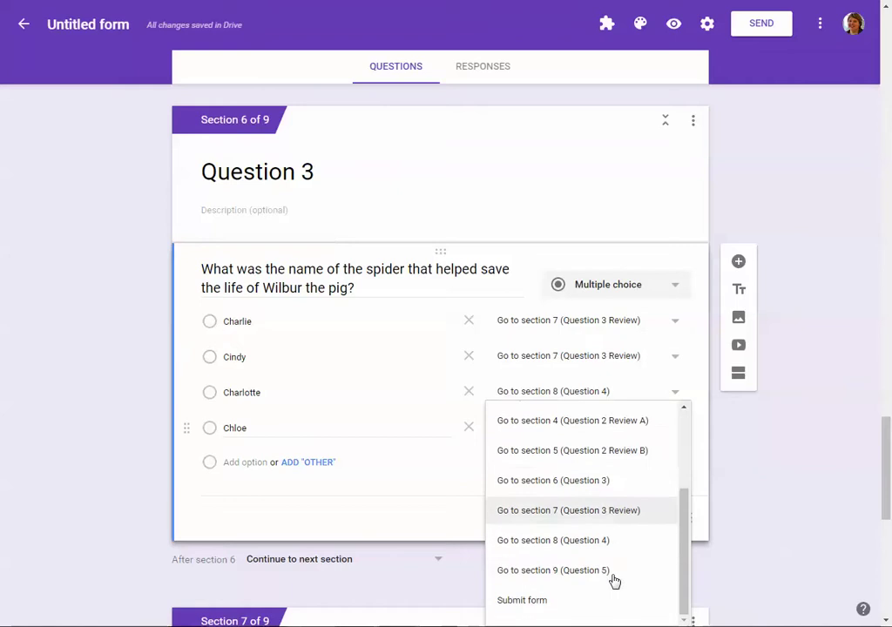
pyautogui.click(616, 516)
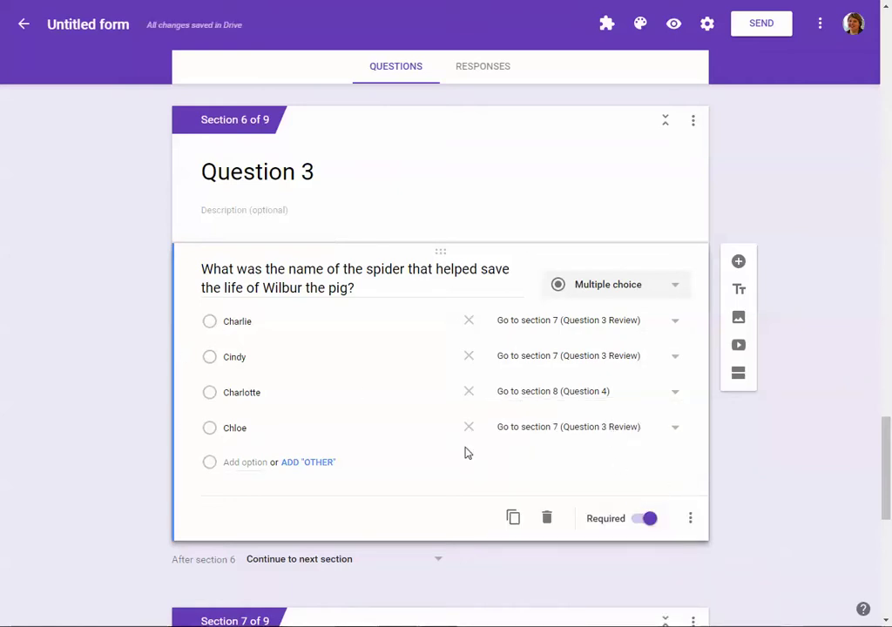
# - Add a title block reading "Try Again!" to the Question 3 Review section
pyautogui.scroll(-4, 478, 452)
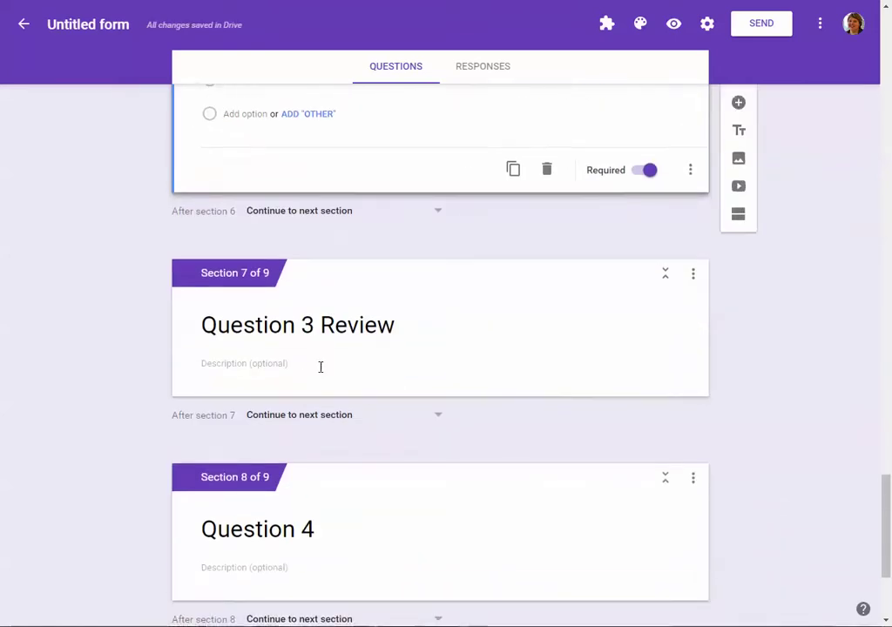
pyautogui.click(320, 366)
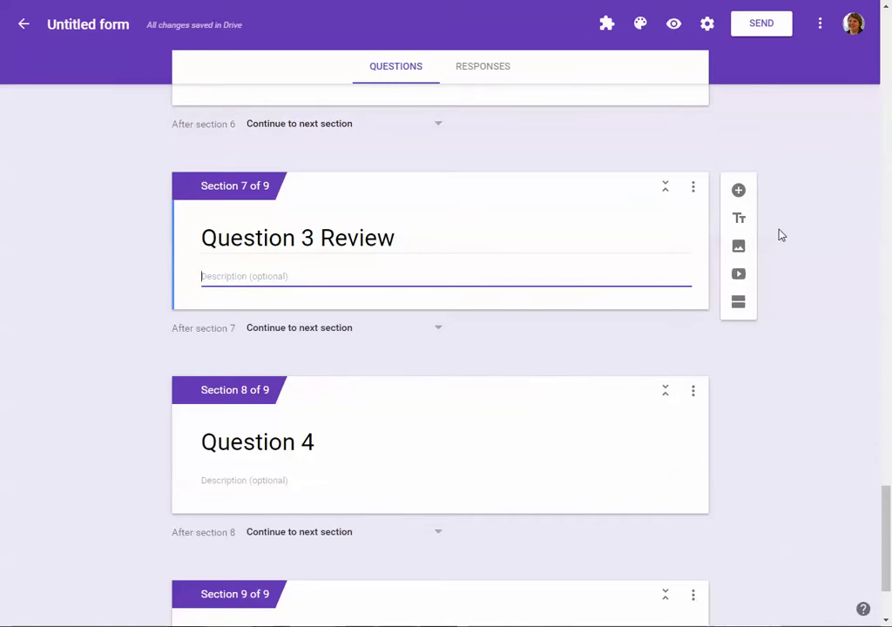
pyautogui.click(741, 220)
pyautogui.press('Delete')
pyautogui.press('Delete')
pyautogui.press('Delete')
pyautogui.press('Delete')
pyautogui.press('Delete')
pyautogui.press('Delete')
pyautogui.press('Delete')
pyautogui.press('Delete')
pyautogui.press('Delete')
pyautogui.press('Delete')
pyautogui.press('Delete')
pyautogui.press('Delete')
pyautogui.press('Delete')
pyautogui.press('Delete')
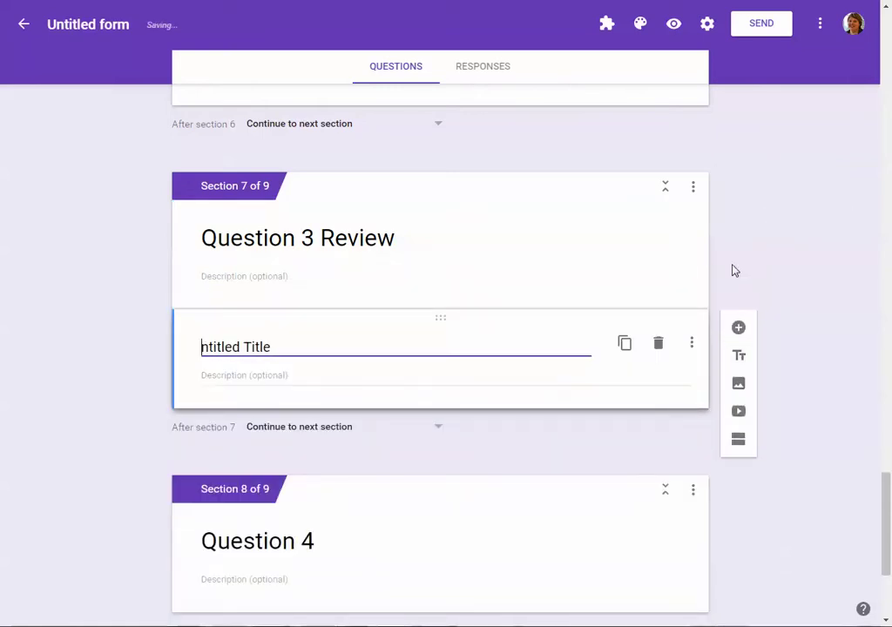
pyautogui.write('Try Agao')
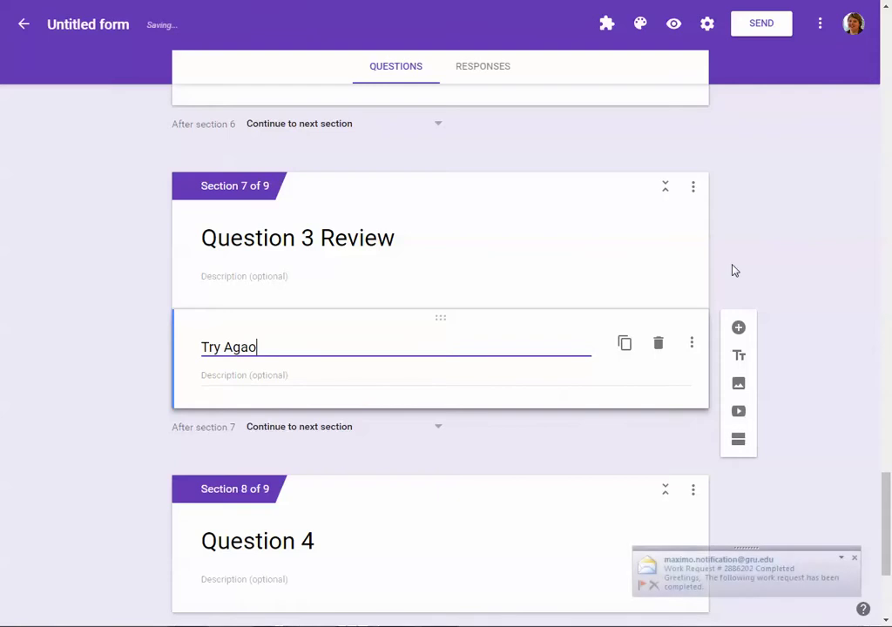
pyautogui.press('BackSpace')
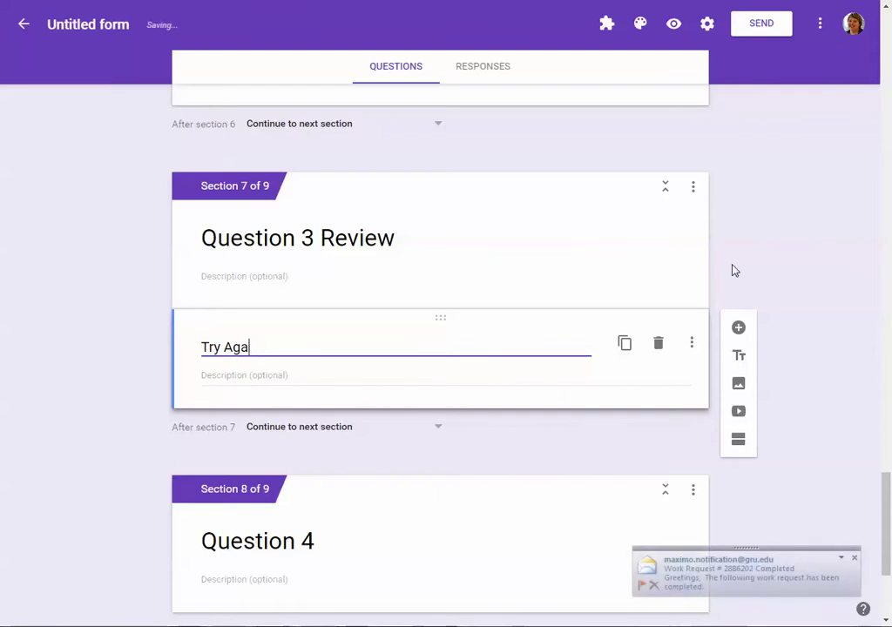
pyautogui.click(856, 562)
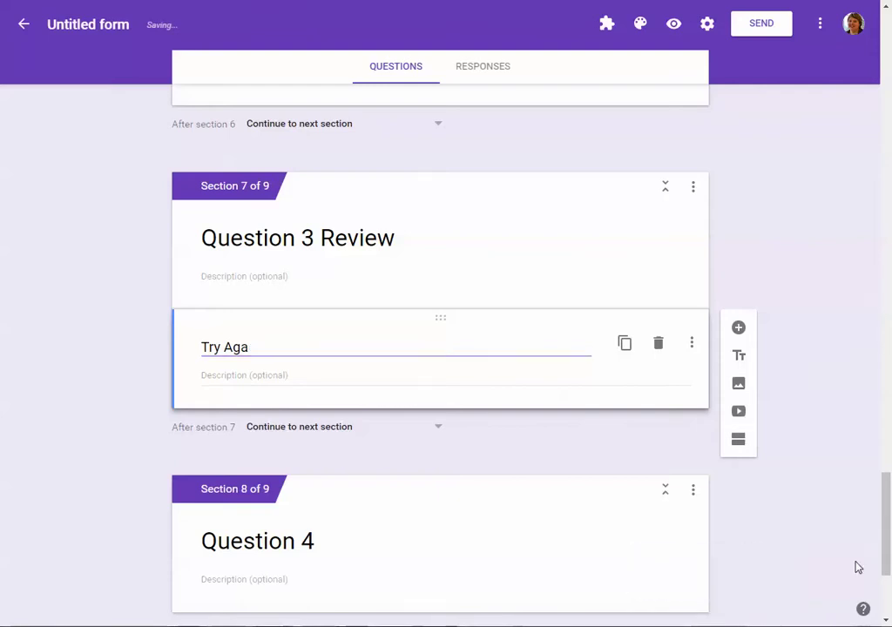
pyautogui.click(275, 351)
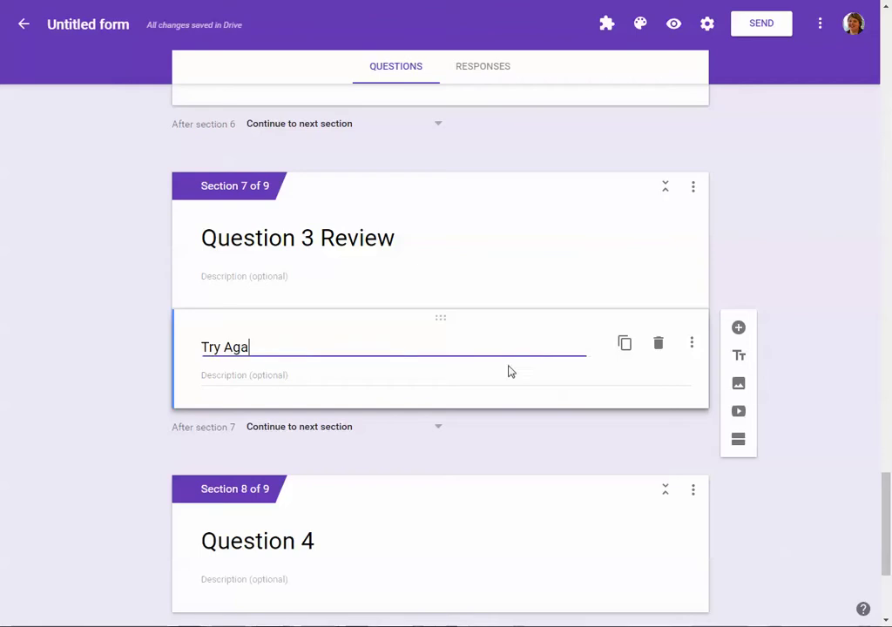
pyautogui.write('in!')
# - Set the form to go to section 6 (Question 3) after section 7
pyautogui.scroll(3, 411, 329)
pyautogui.scroll(-3, 412, 332)
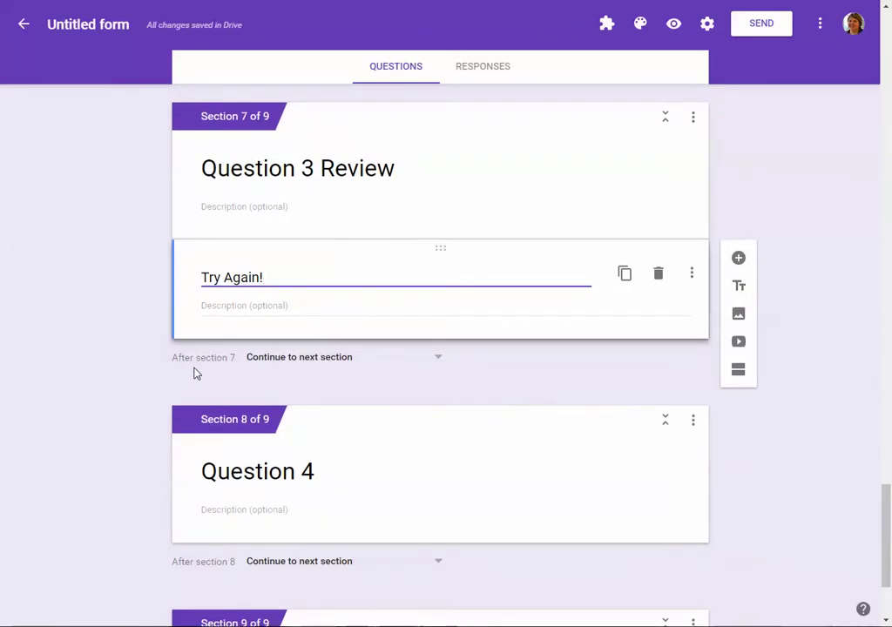
pyautogui.click(369, 363)
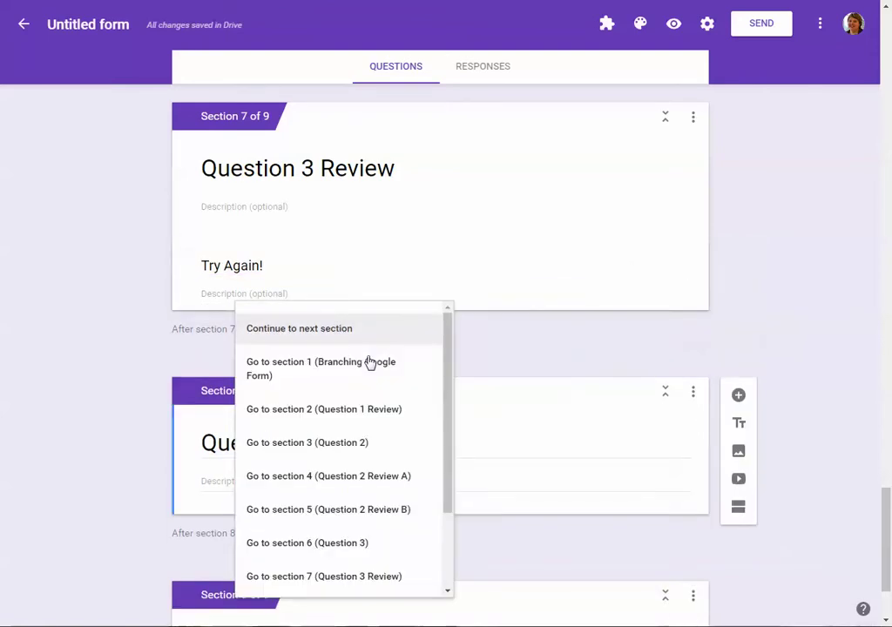
pyautogui.click(356, 546)
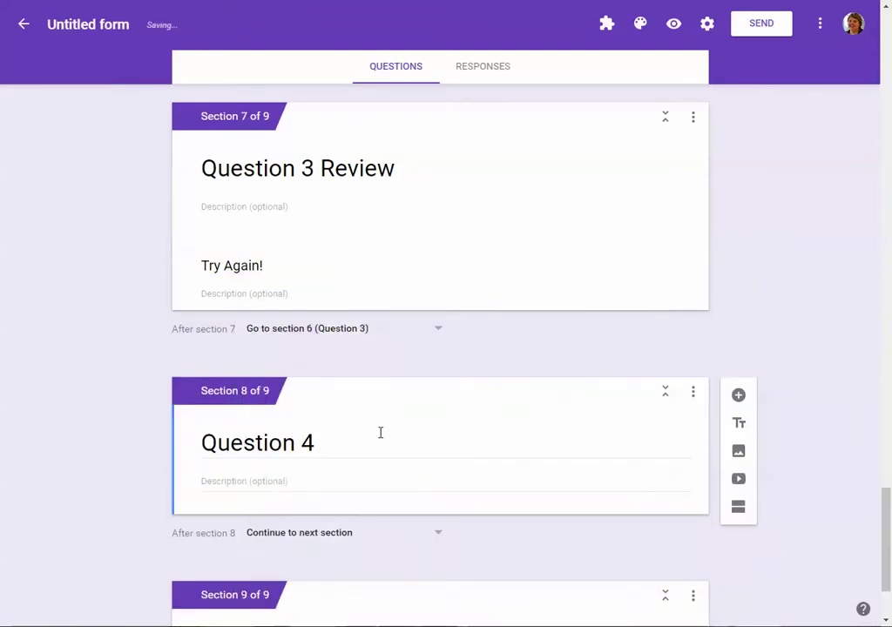
# - Add a required short-answer question to the Question 4 section: "How many branches to the United States government?"
pyautogui.scroll(-2, 381, 434)
pyautogui.click(274, 347)
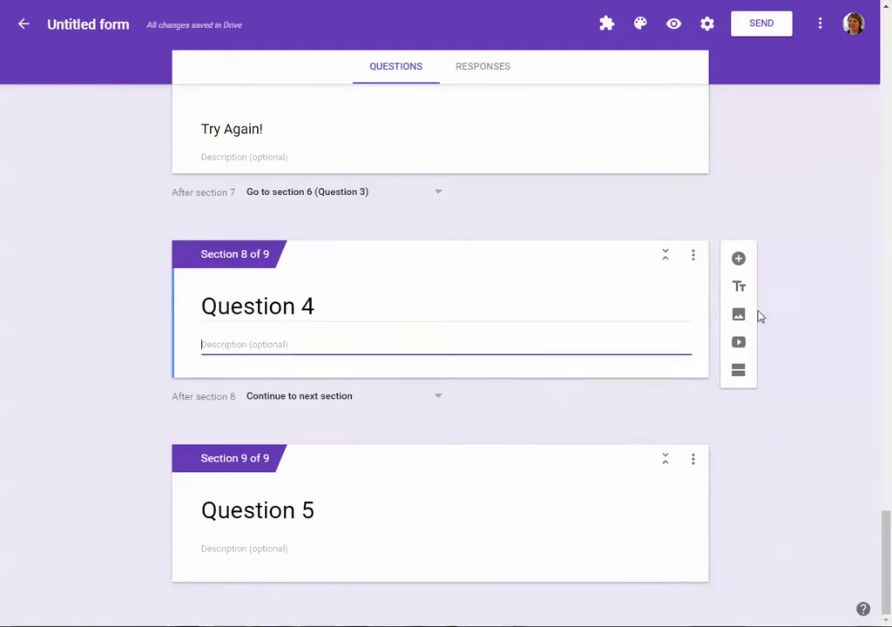
pyautogui.click(740, 261)
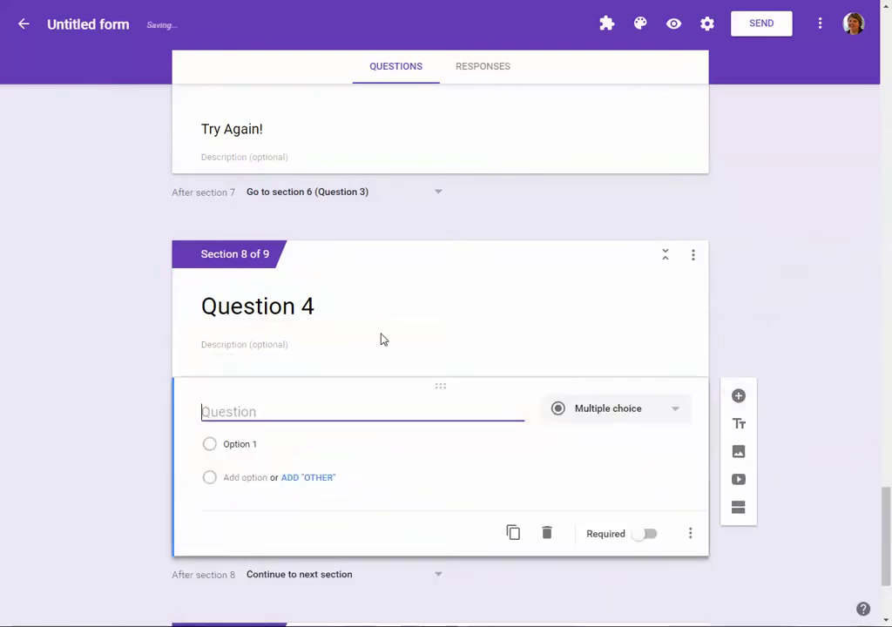
pyautogui.click(646, 416)
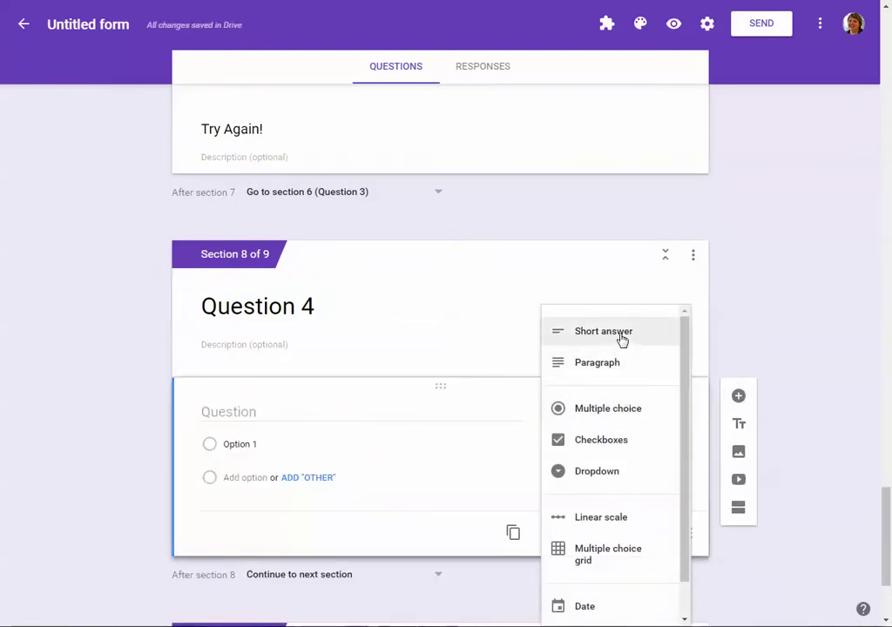
pyautogui.click(622, 338)
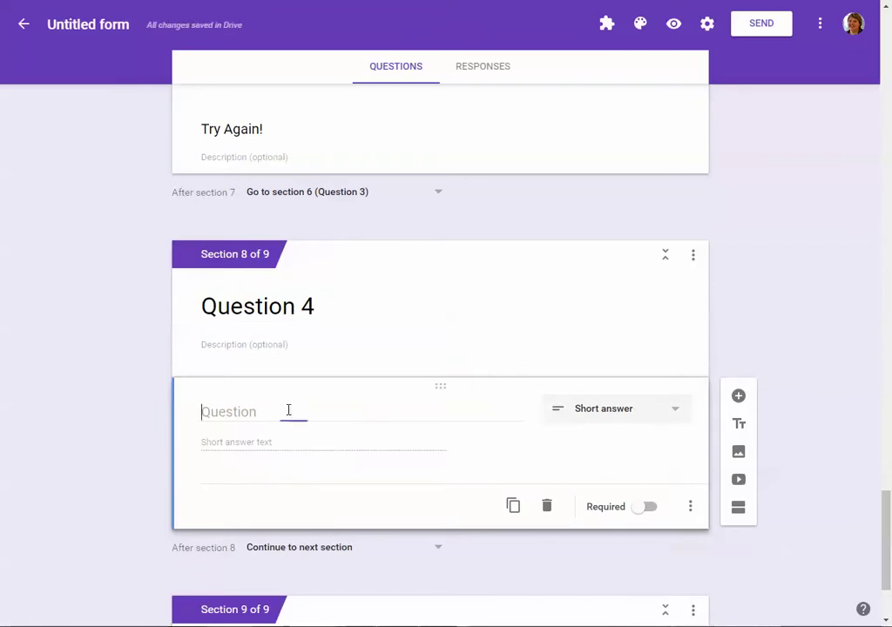
pyautogui.write('How many branches to the United States government?')
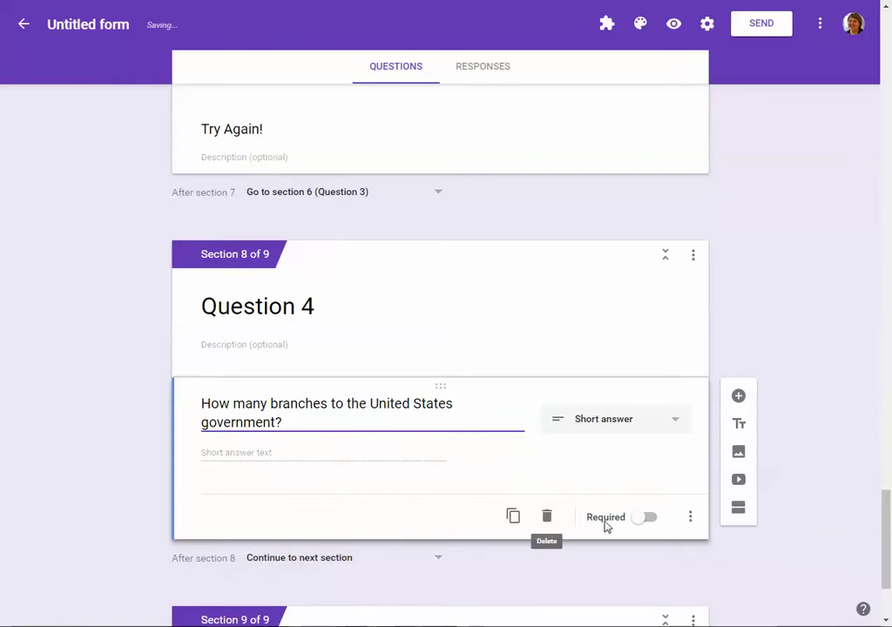
pyautogui.click(648, 518)
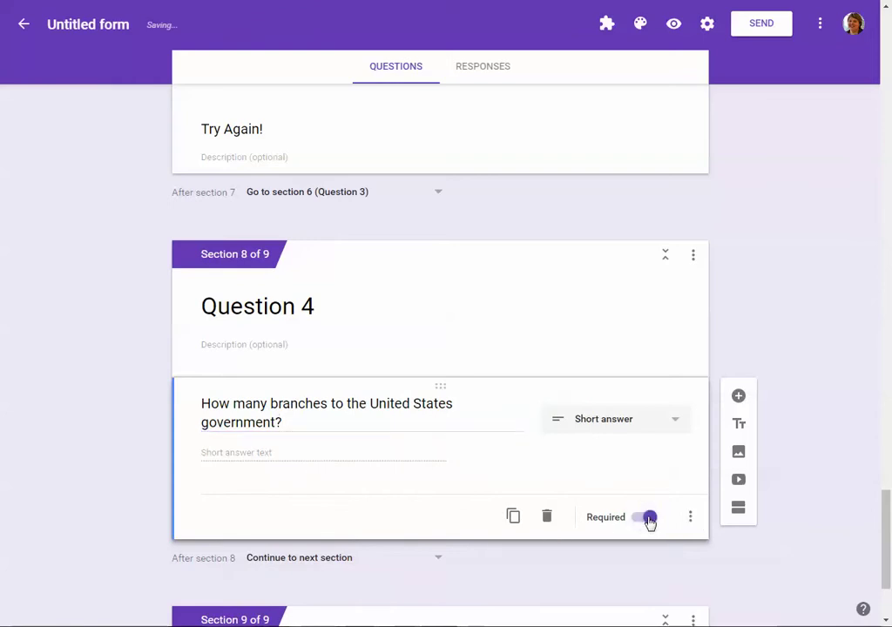
# - Enable data validation on the government branches question, accepting only a number equal to 3
pyautogui.click(692, 521)
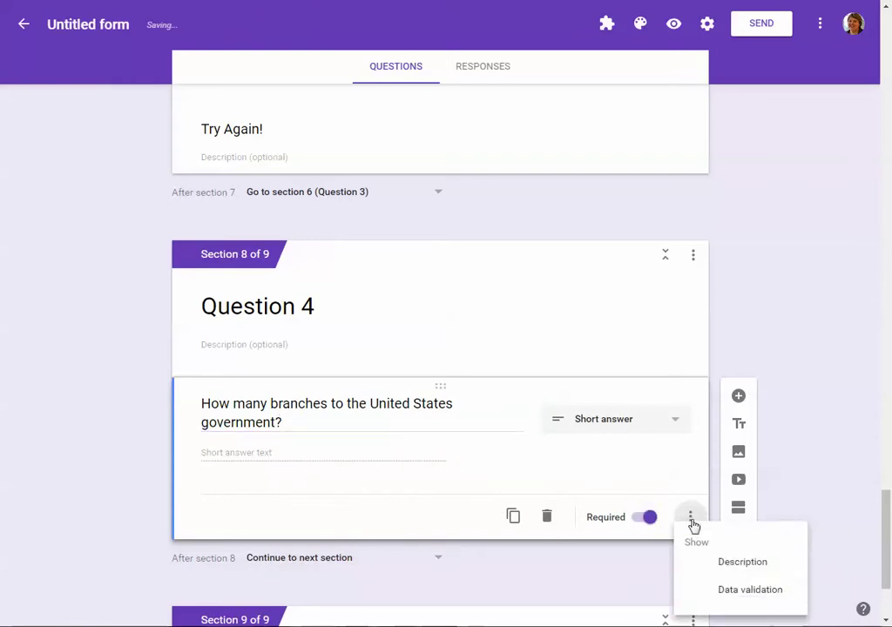
pyautogui.click(745, 593)
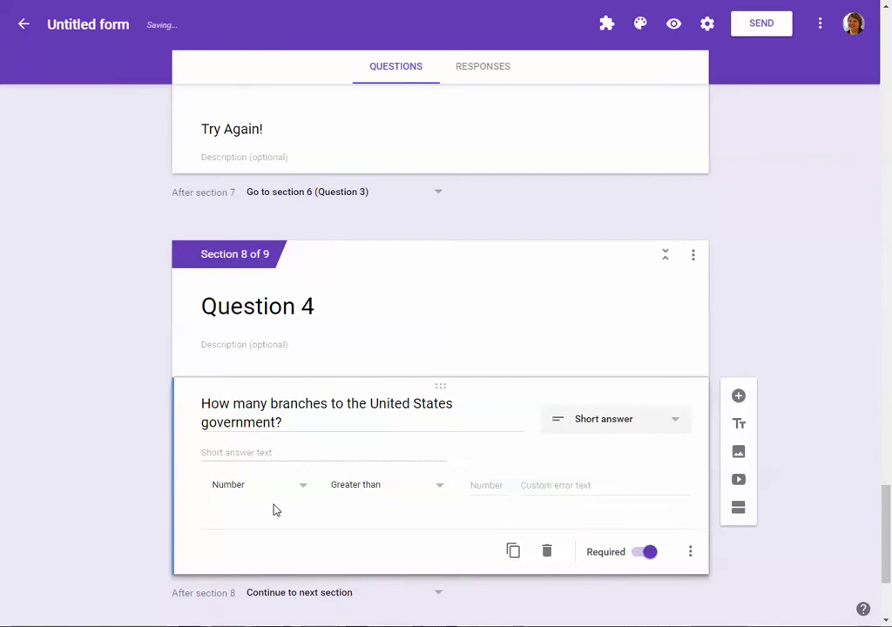
pyautogui.click(386, 494)
pyautogui.scroll(-1, 417, 557)
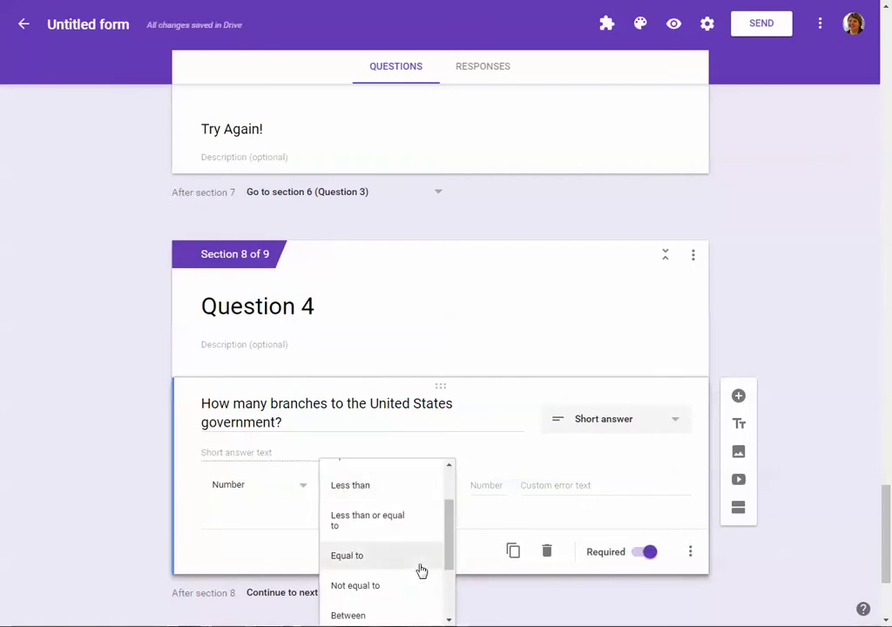
pyautogui.click(394, 558)
pyautogui.click(495, 485)
pyautogui.write('3')
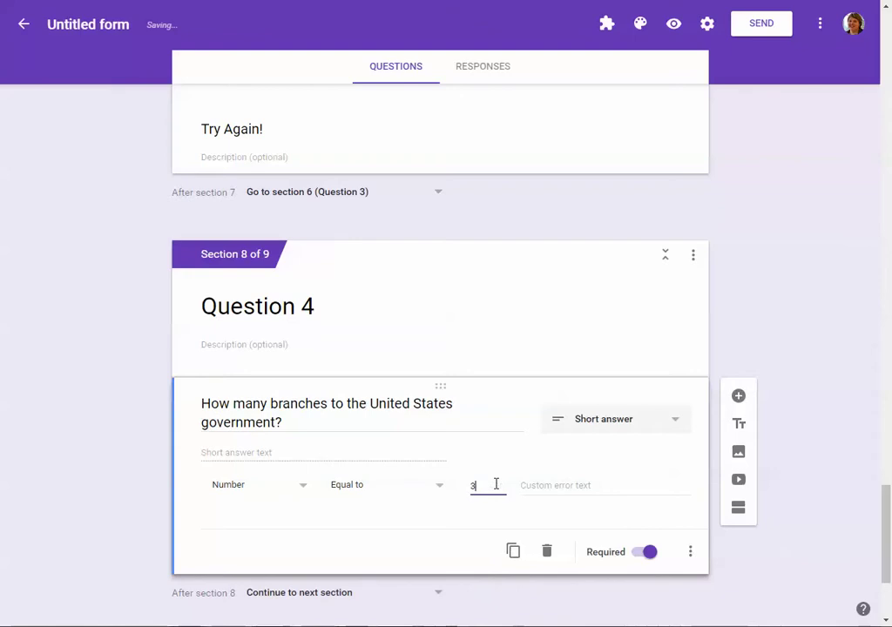
# - Paste the validation's custom error text ending in "three-branches-of-government/index.shtml", and remove the ".shtml" ending
pyautogui.click(554, 488)
pyautogui.click(542, 491)
pyautogui.hotkey('ctrl', 'v')
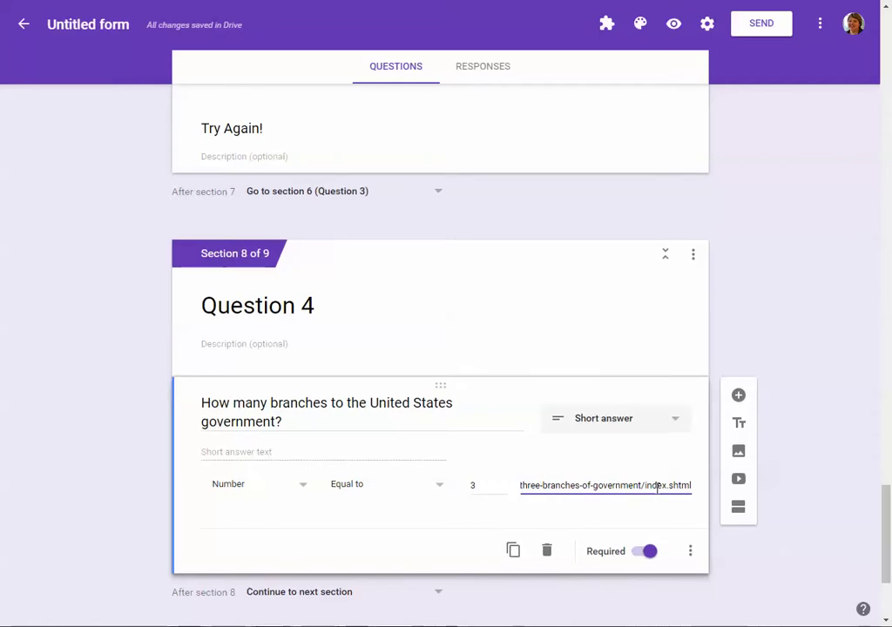
pyautogui.scroll(-1, 658, 489)
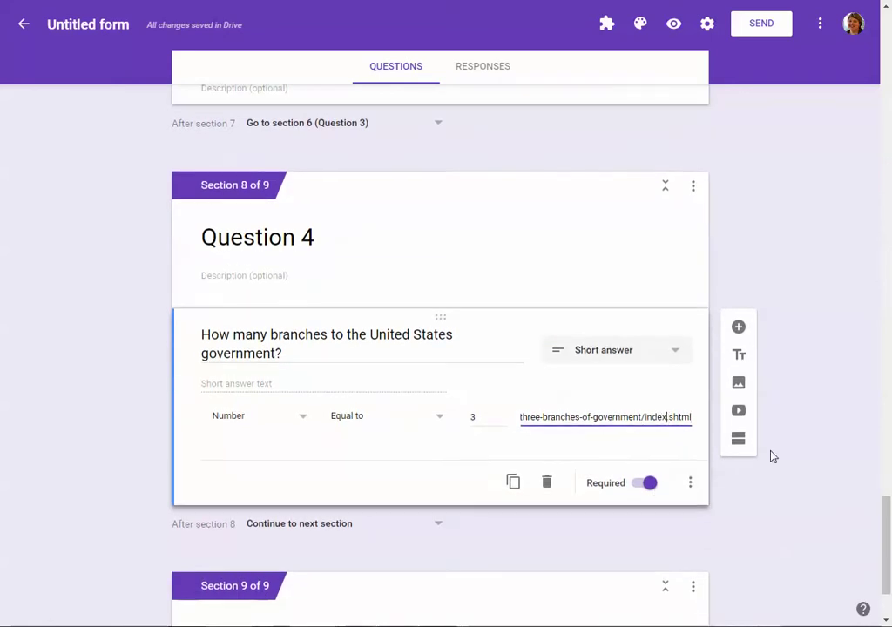
pyautogui.scroll(1, 784, 462)
pyautogui.press('BackSpace')
pyautogui.press('BackSpace')
pyautogui.press('BackSpace')
pyautogui.press('BackSpace')
pyautogui.press('BackSpace')
pyautogui.press('BackSpace')
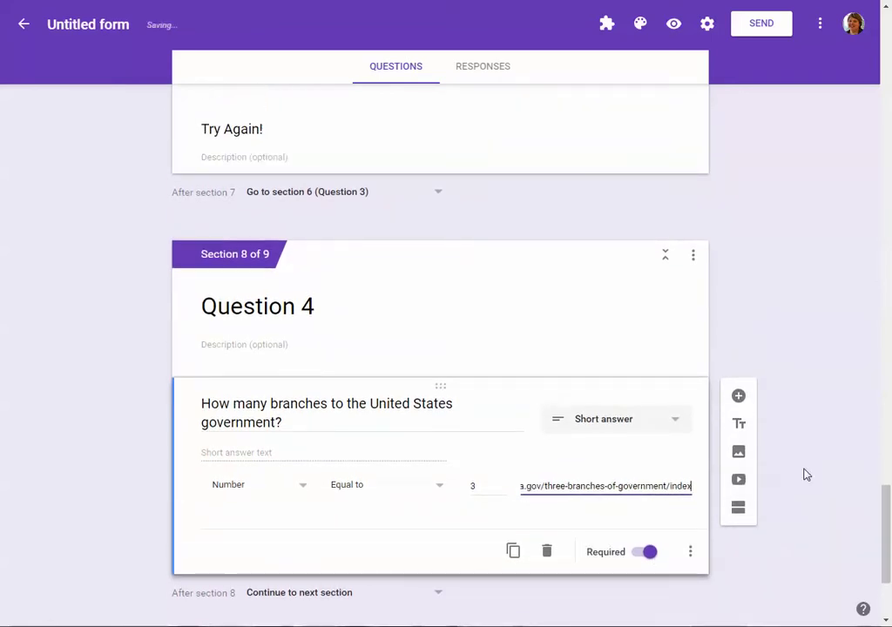
# - Add a required short-answer question to the Question 5 section: "What is the largest ocean on earth?"
pyautogui.scroll(-3, 540, 410)
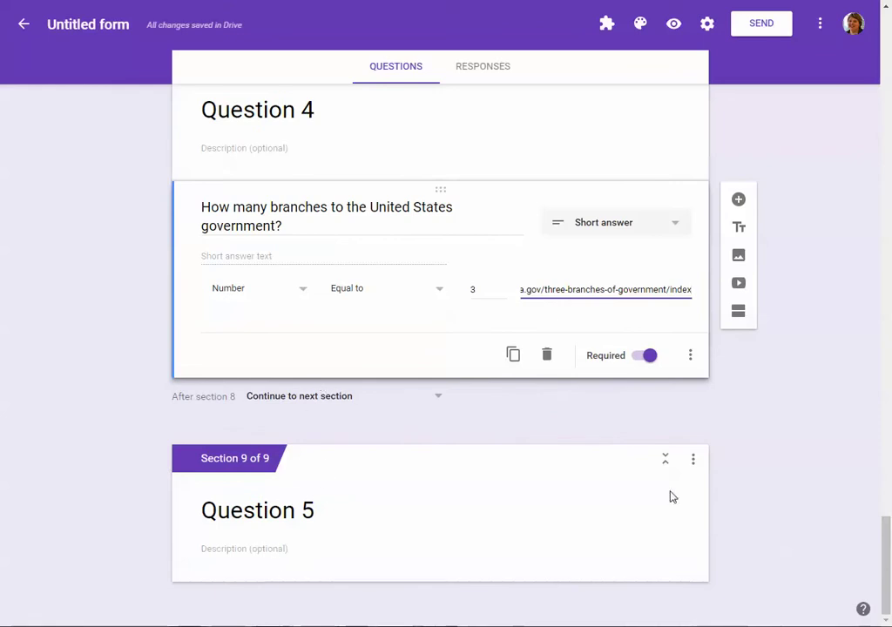
pyautogui.click(338, 550)
pyautogui.click(738, 462)
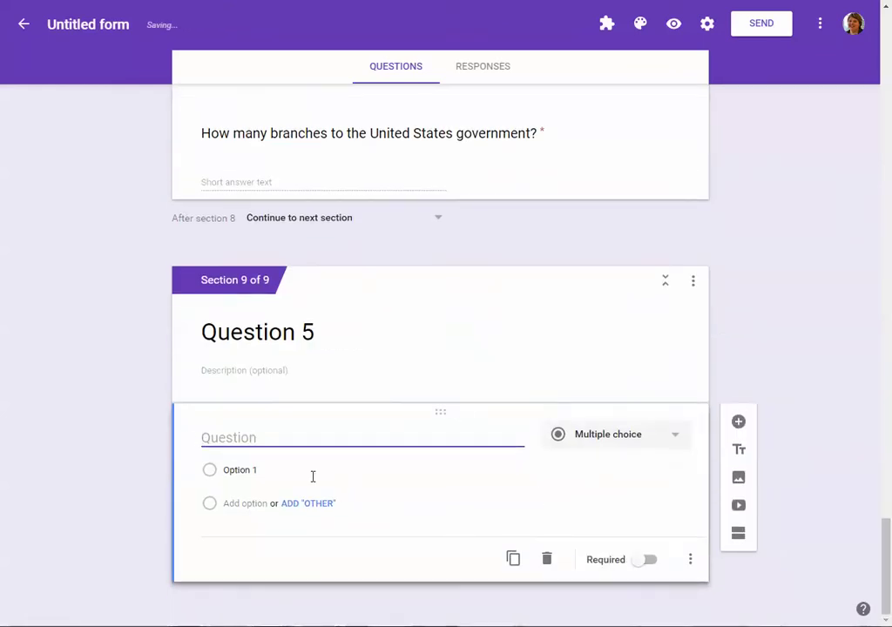
pyautogui.click(621, 441)
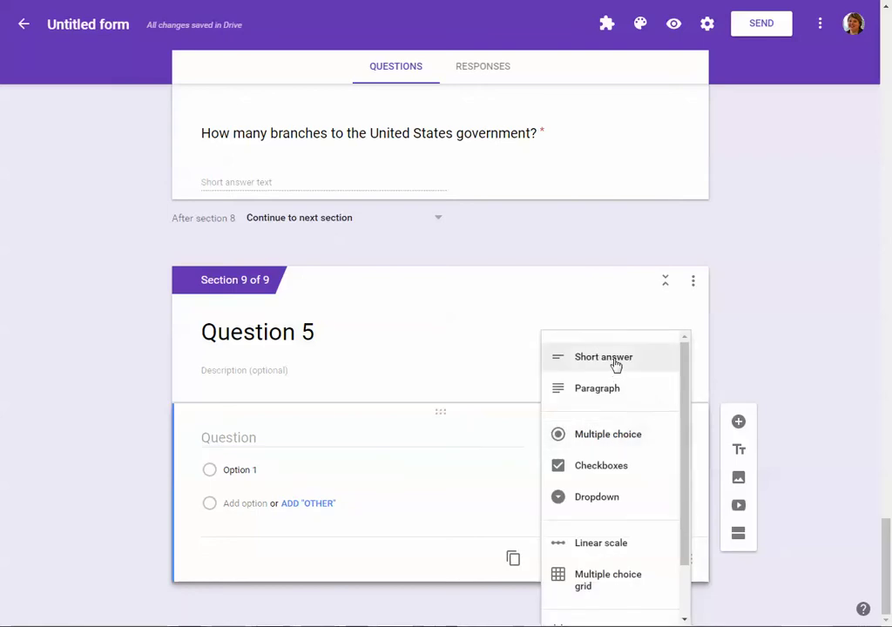
pyautogui.click(616, 359)
pyautogui.click(650, 562)
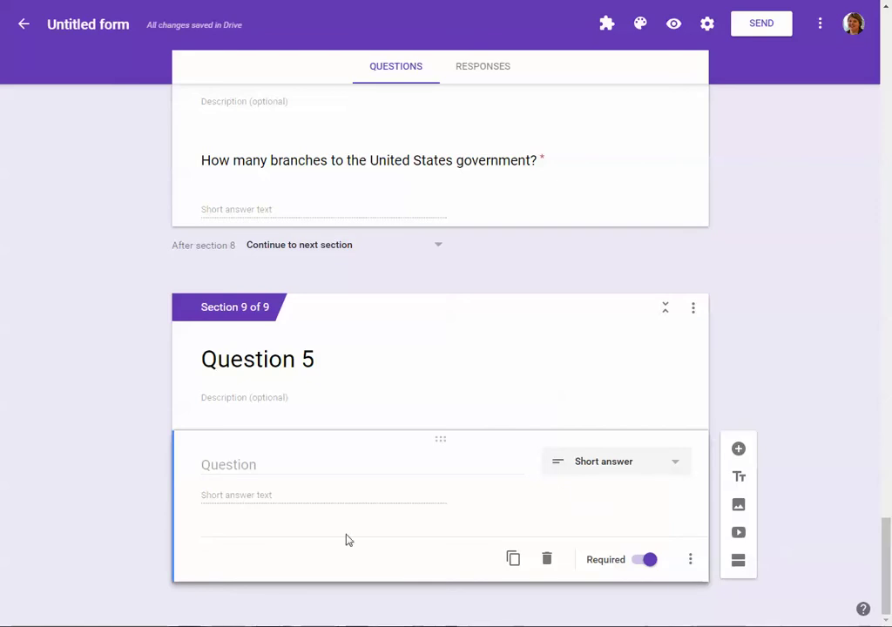
pyautogui.click(249, 462)
pyautogui.write('What is the largest ocean on earth?')
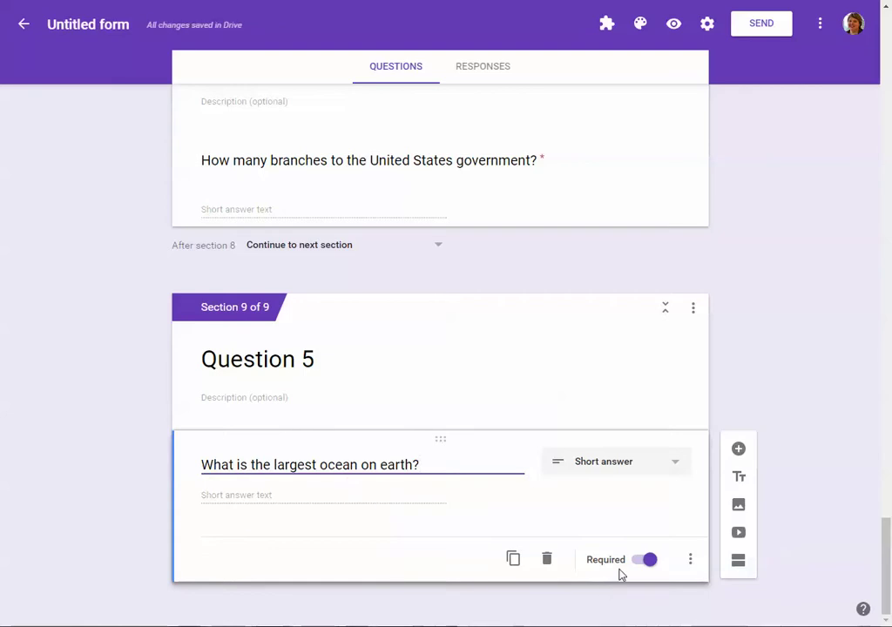
# - Enable data validation on the largest ocean question, accepting only text that contains "acfic"
pyautogui.click(691, 565)
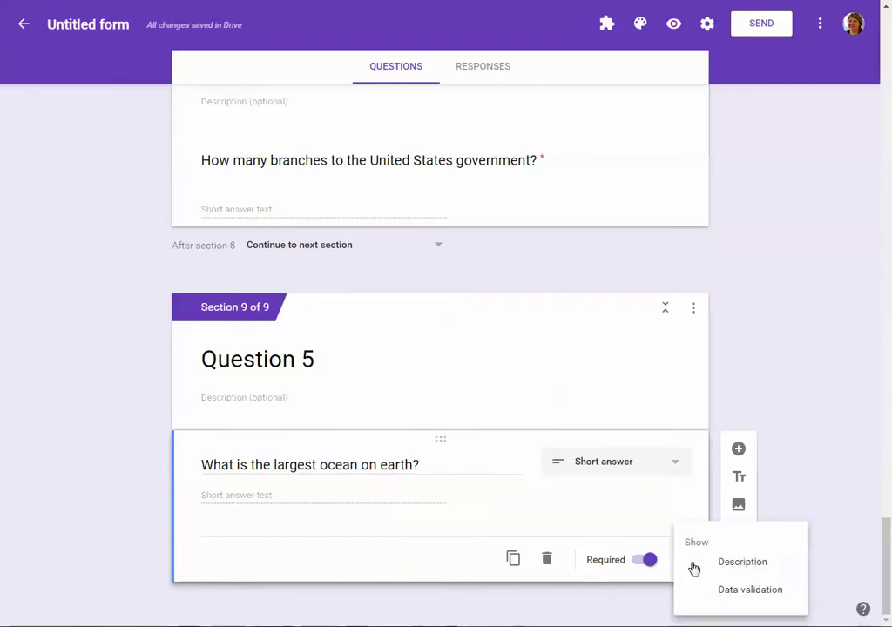
pyautogui.click(727, 592)
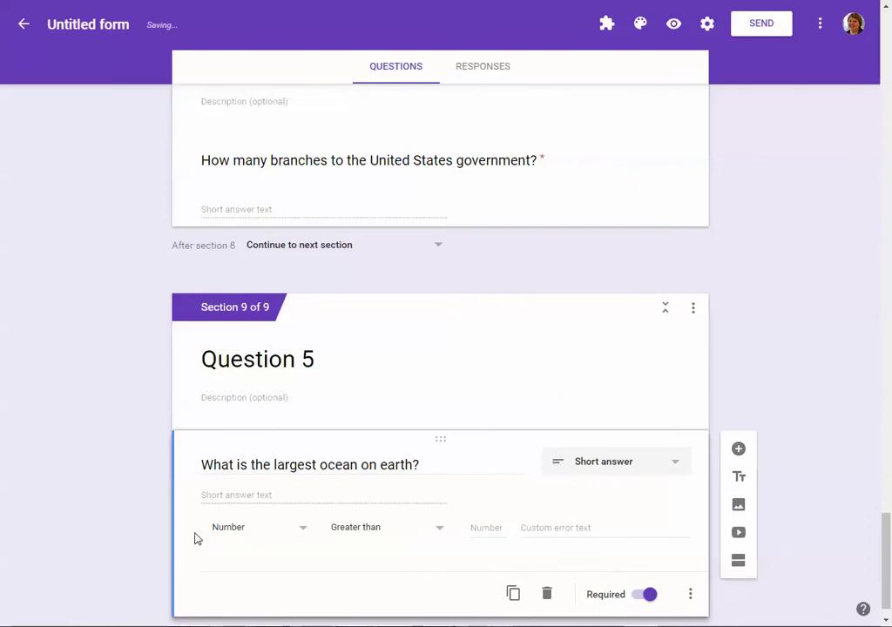
pyautogui.click(253, 529)
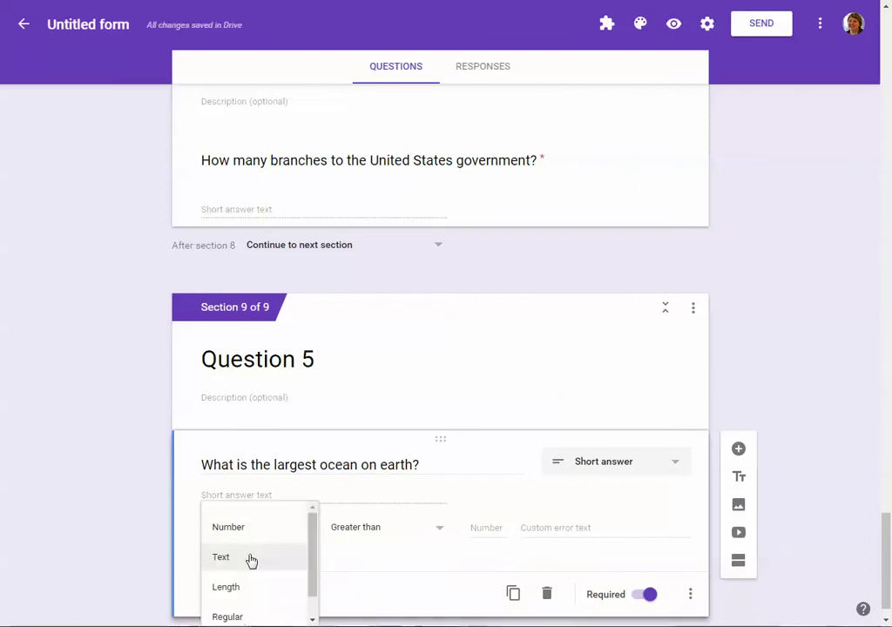
pyautogui.click(251, 558)
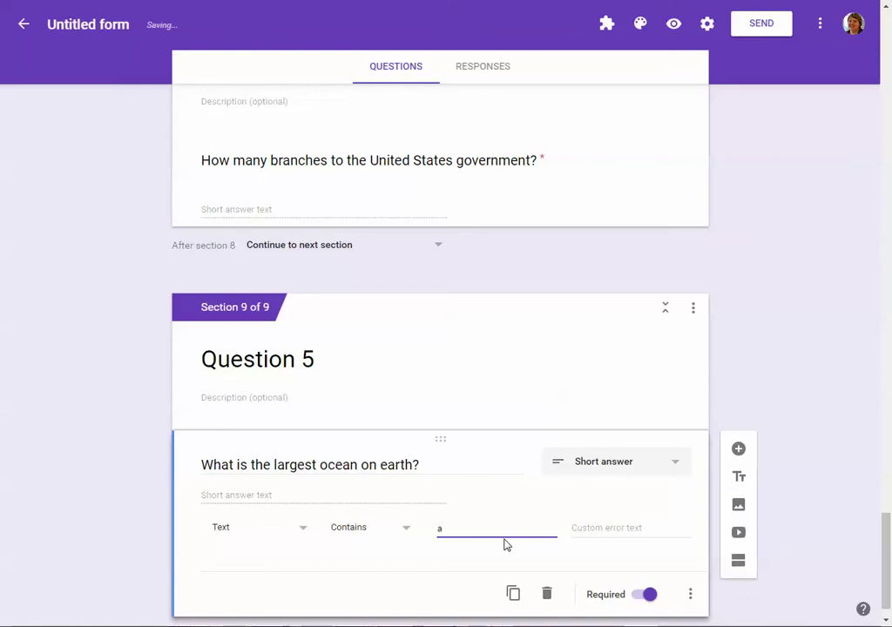
pyautogui.write('cfic')
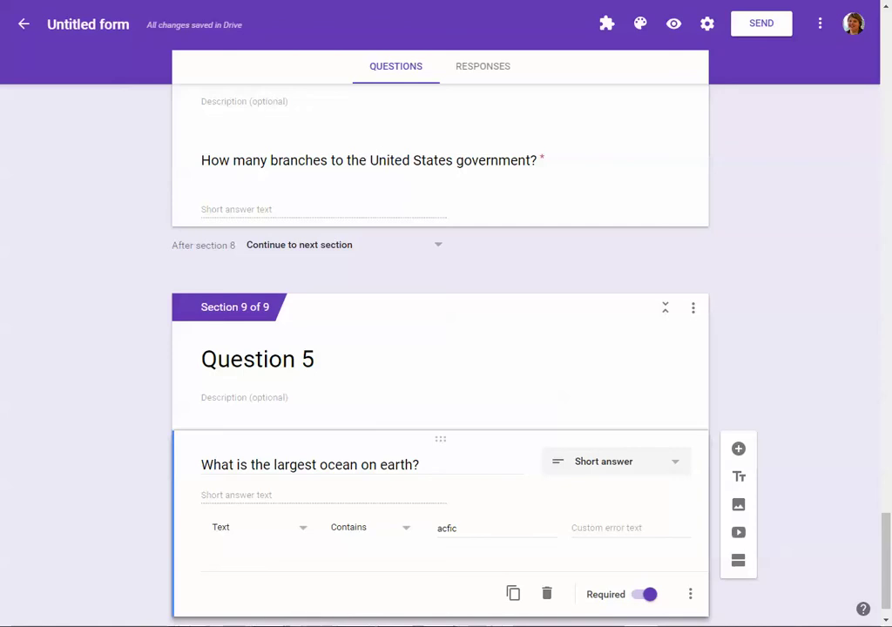
pyautogui.click(628, 527)
pyautogui.write('atlas/infoSection/oceans.htm')
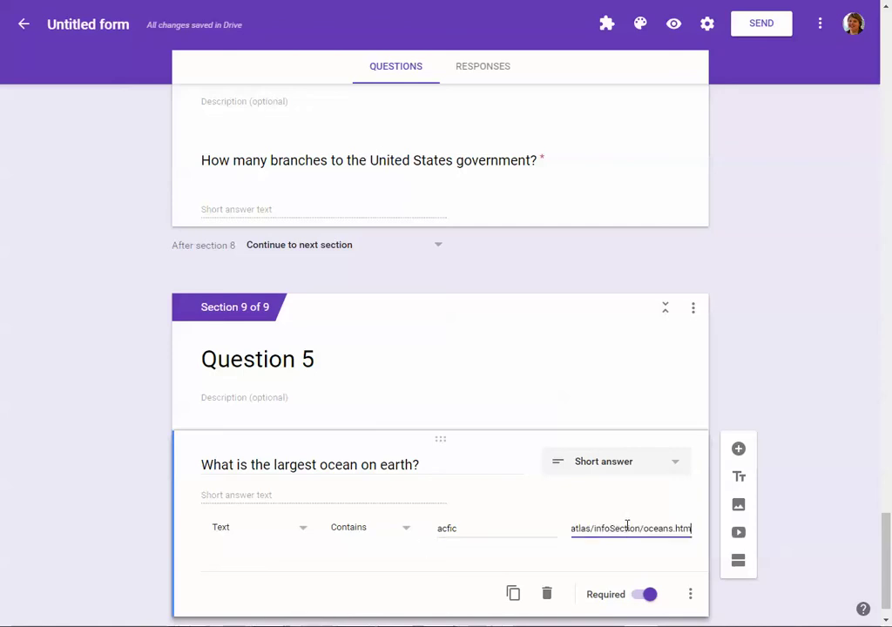
pyautogui.scroll(-1, 823, 565)
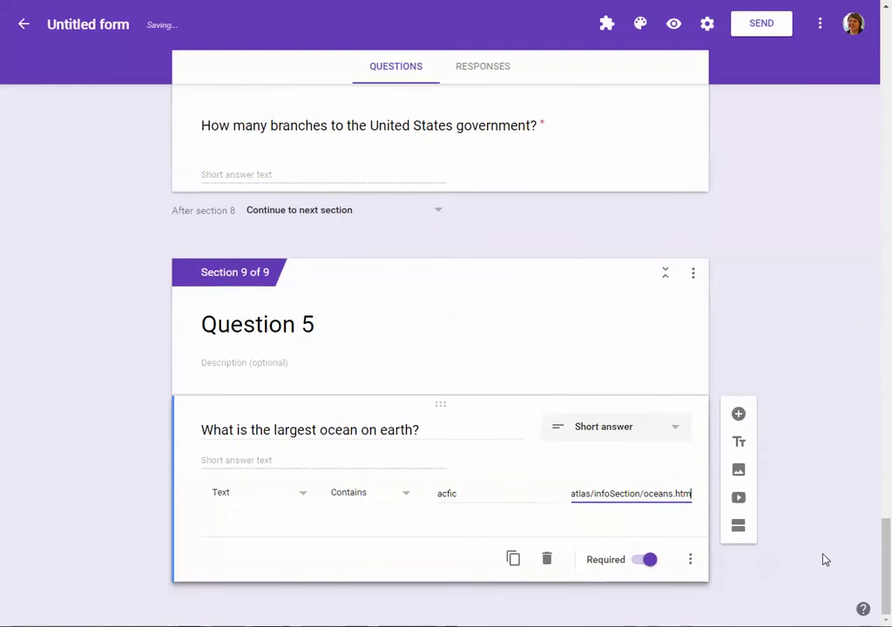
# - Preview the form, answer the BLT sandwich question with Burger, and continue through the Question 1 Review section
pyautogui.scroll(4, 784, 529)
pyautogui.scroll(20, 769, 528)
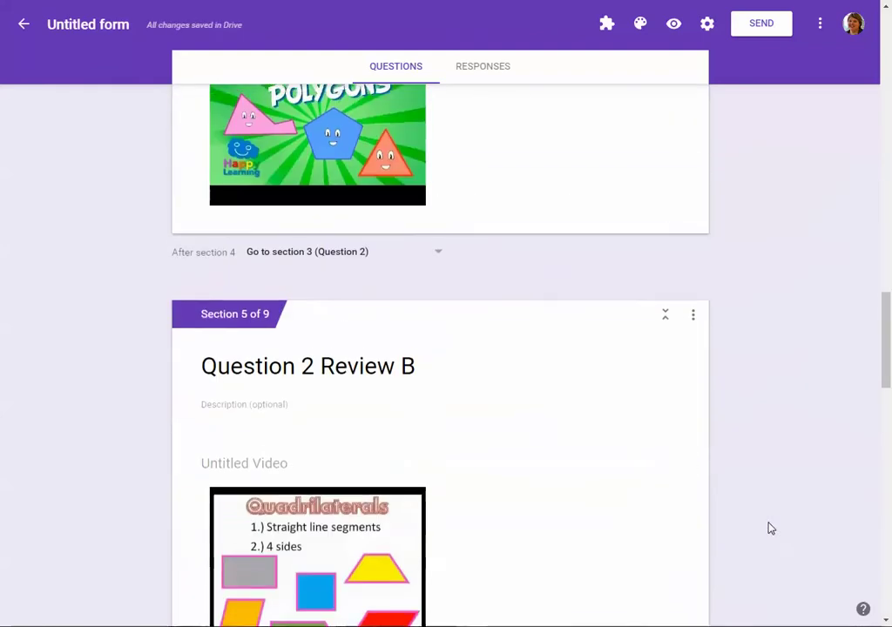
pyautogui.click(684, 27)
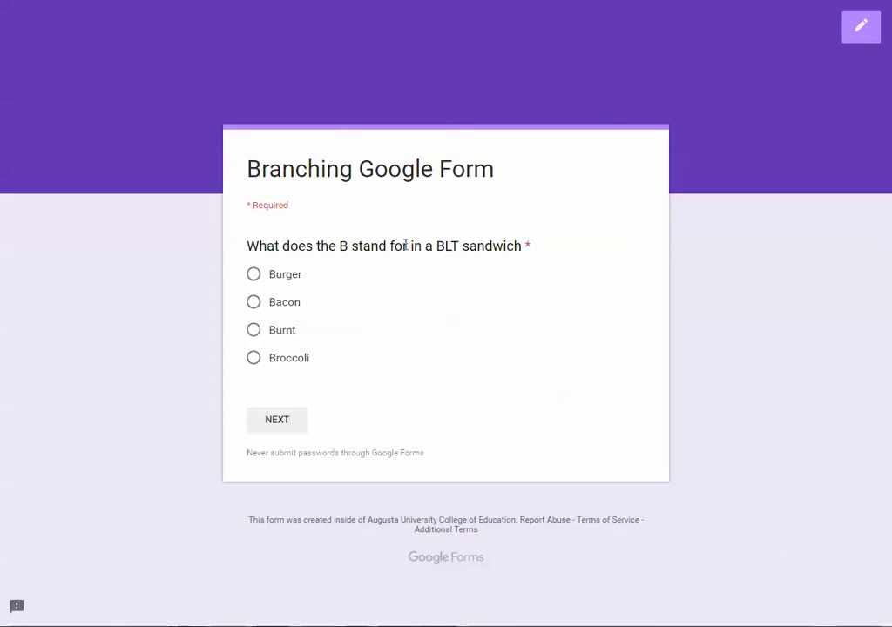
pyautogui.click(285, 275)
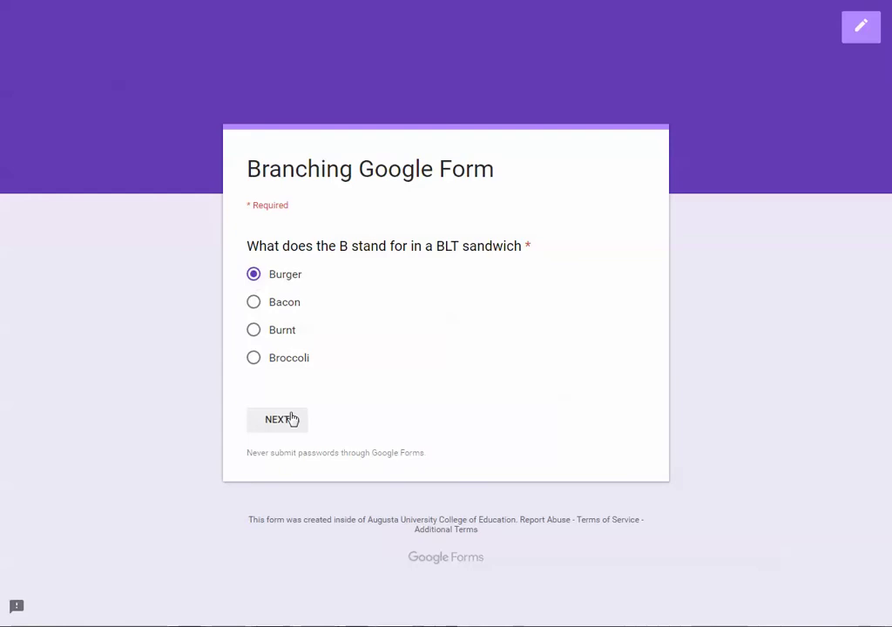
pyautogui.click(291, 420)
pyautogui.scroll(-3, 432, 364)
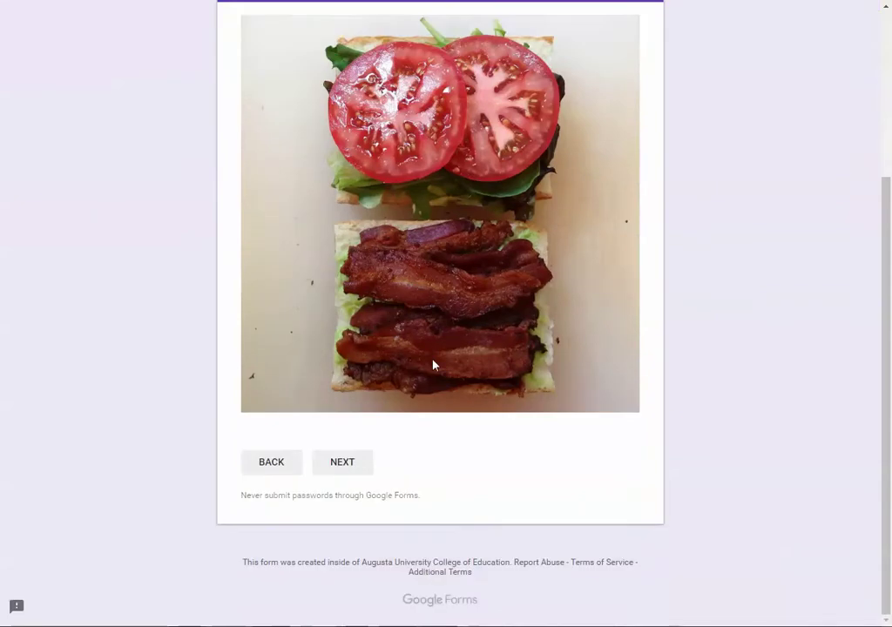
pyautogui.scroll(3, 433, 365)
pyautogui.scroll(-2, 440, 363)
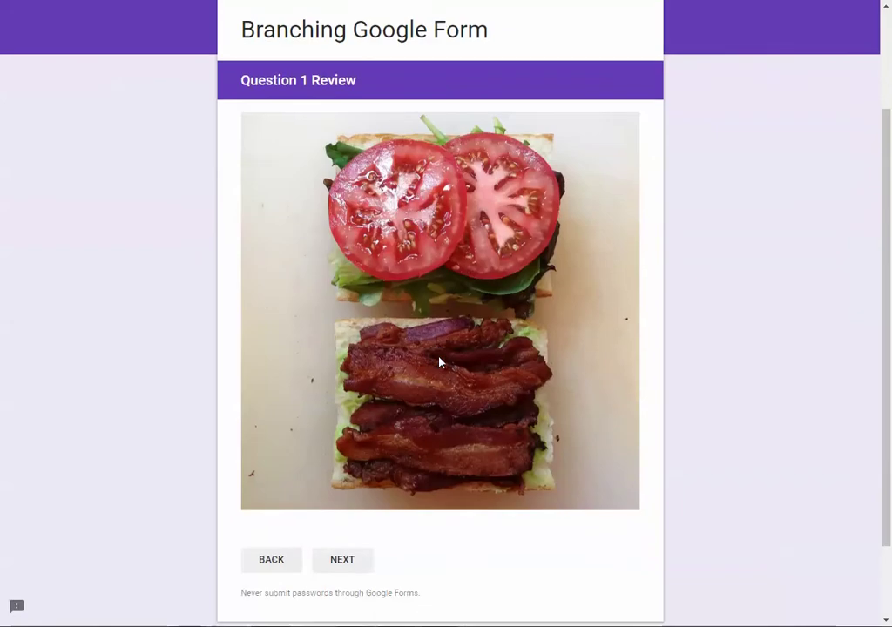
pyautogui.click(349, 554)
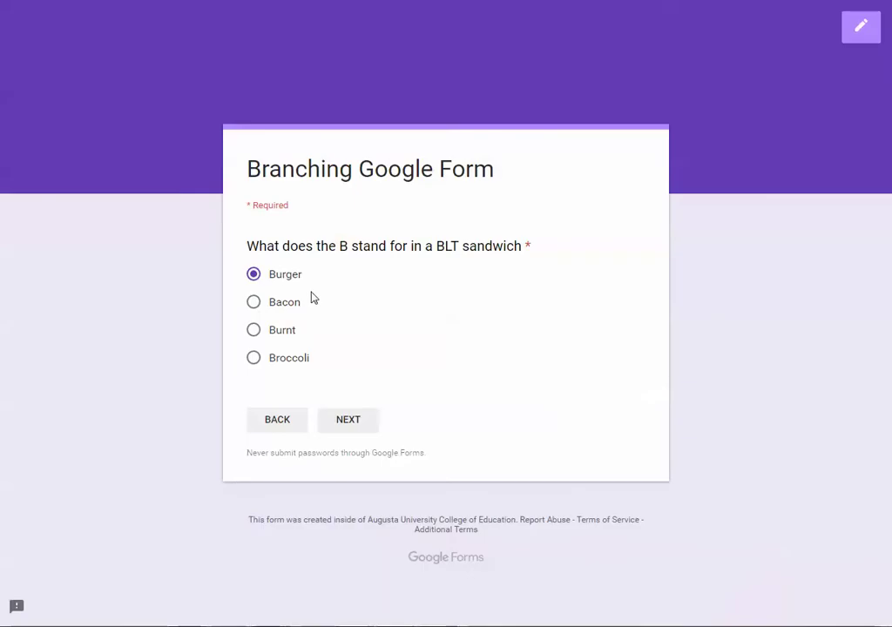
# - Answer the BLT question with Bacon, then test Triangle in Question 2 and continue past its review section
pyautogui.click(259, 304)
pyautogui.click(353, 423)
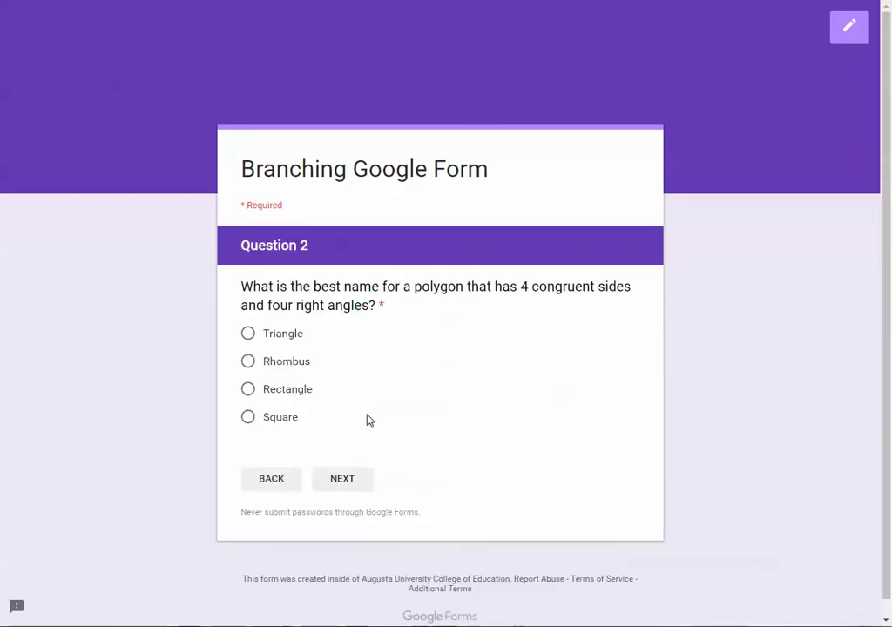
pyautogui.scroll(-1, 477, 351)
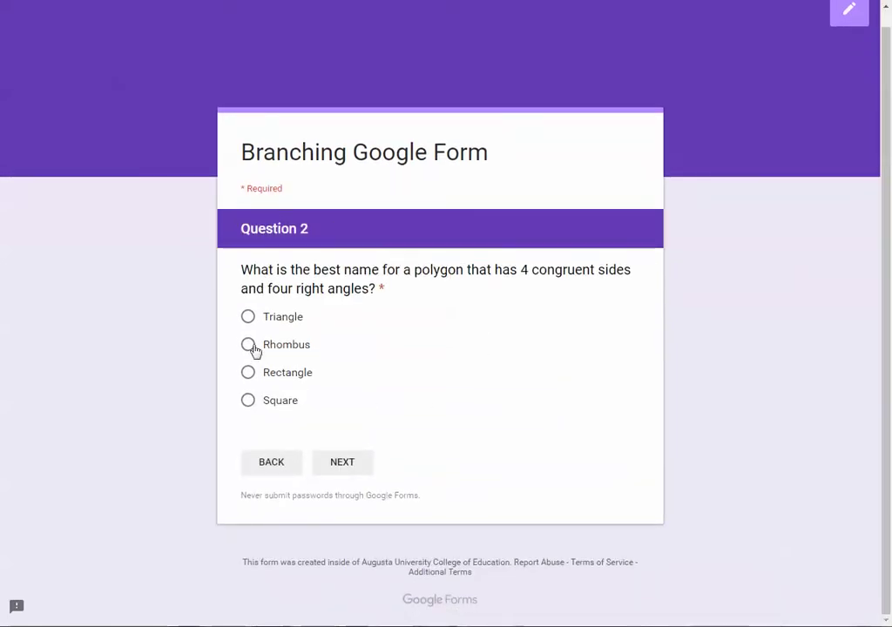
pyautogui.click(249, 318)
pyautogui.click(345, 464)
pyautogui.click(348, 427)
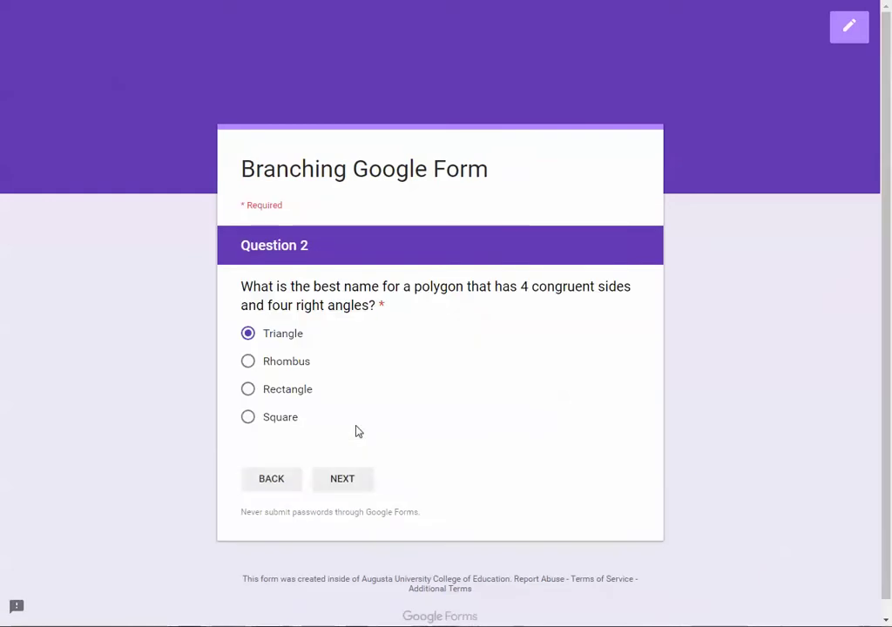
# - Test the Rhombus answer in Question 2, continue past its review section, and answer with Square
pyautogui.click(284, 365)
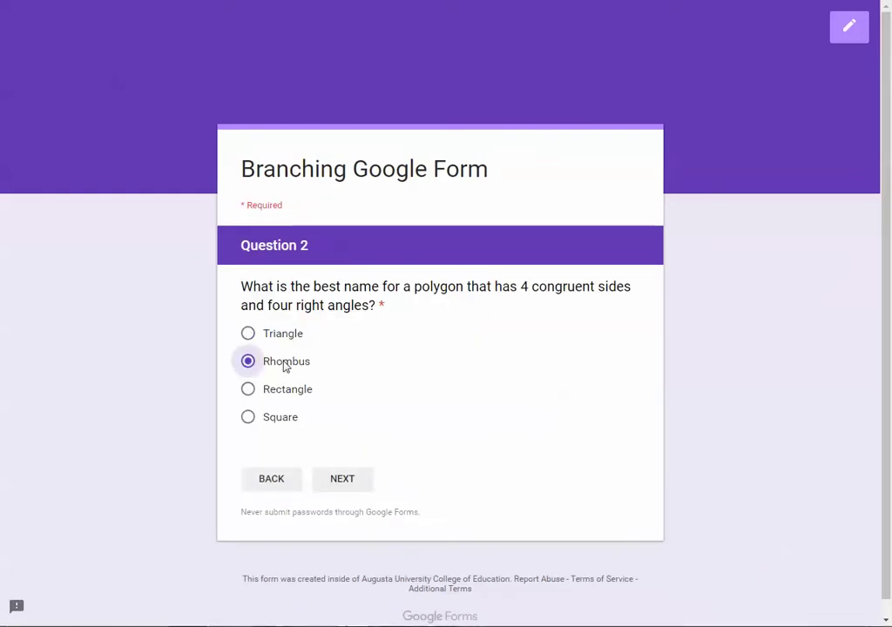
pyautogui.click(352, 481)
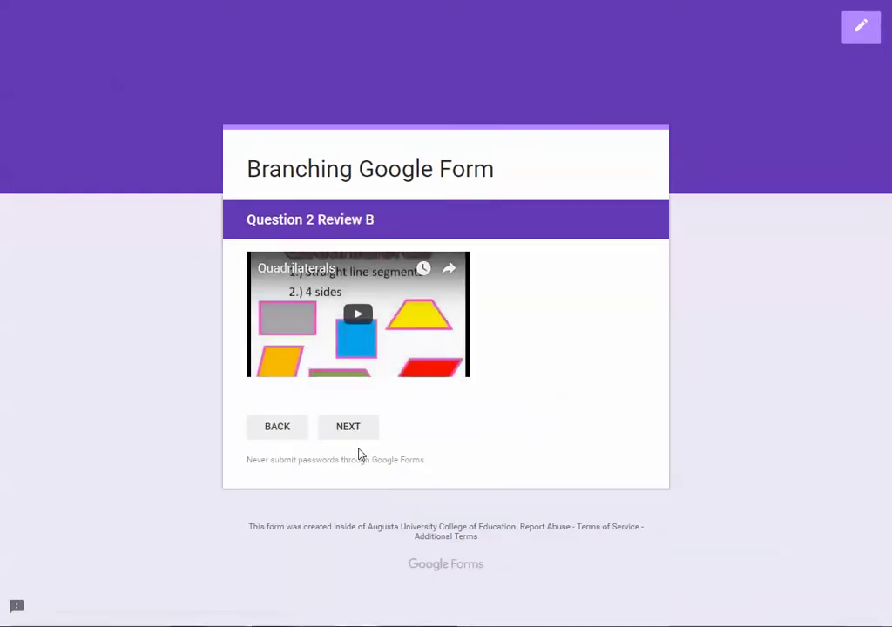
pyautogui.click(352, 430)
pyautogui.click(249, 419)
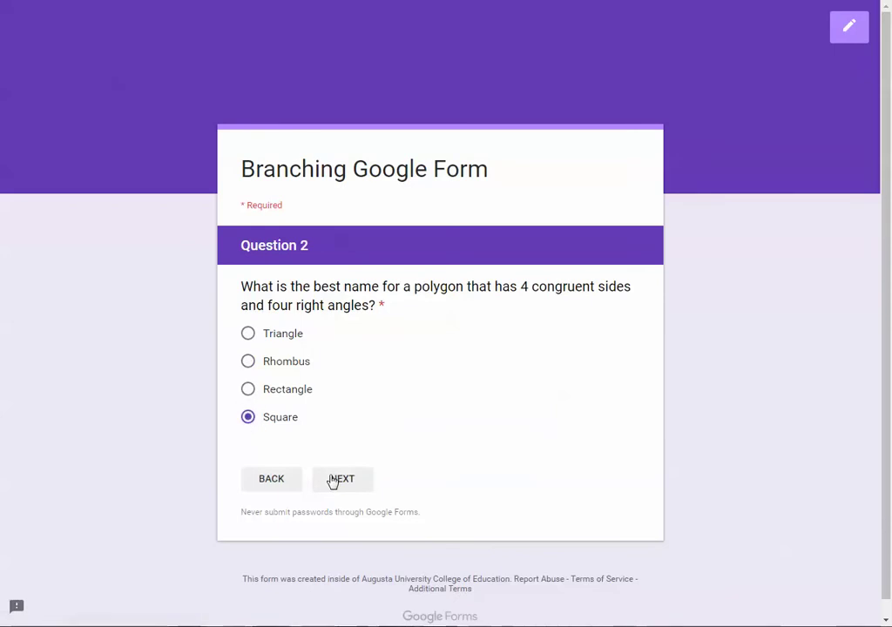
pyautogui.click(341, 480)
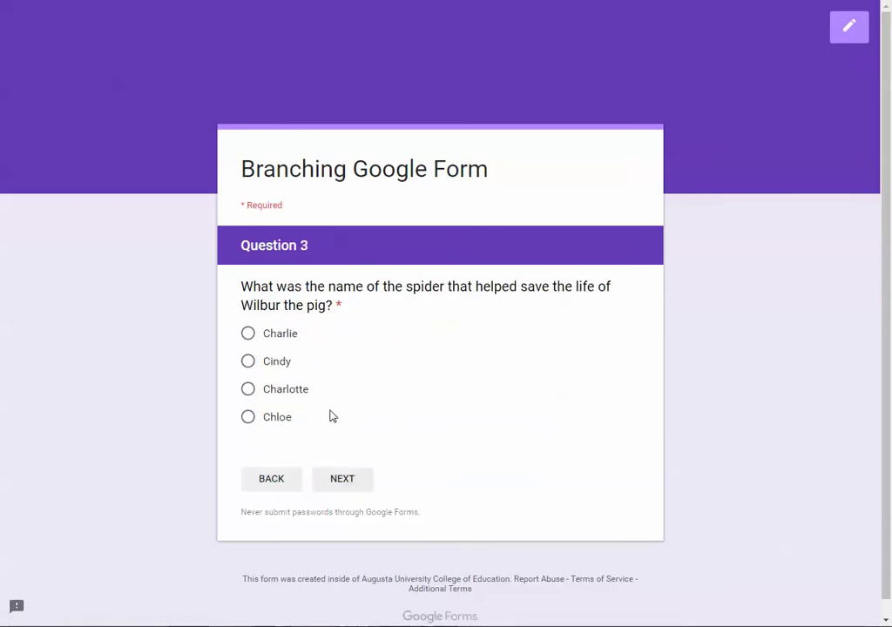
# - Test the Cindy answer in Question 3, continue past its review section, and answer with Charlotte
pyautogui.click(277, 362)
pyautogui.click(371, 482)
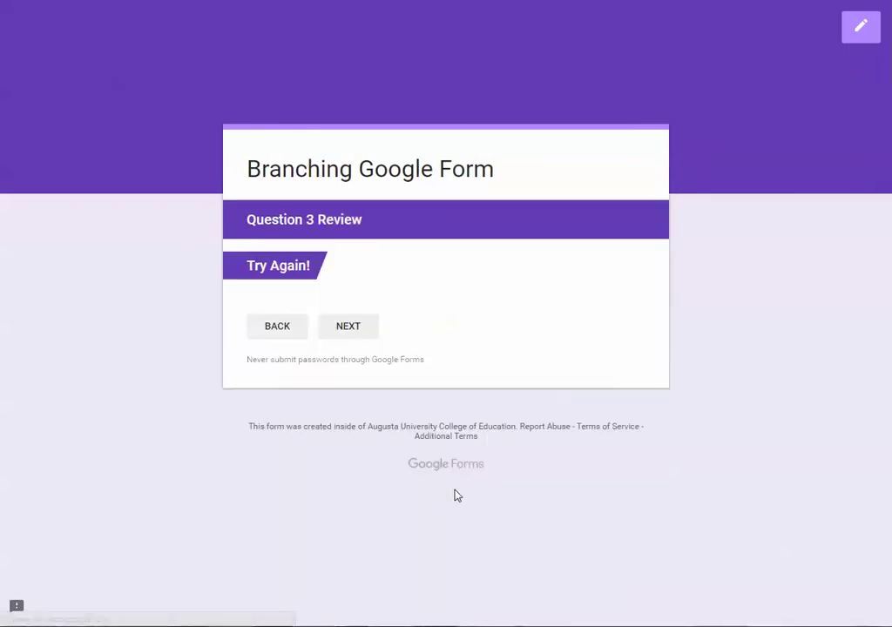
pyautogui.click(365, 337)
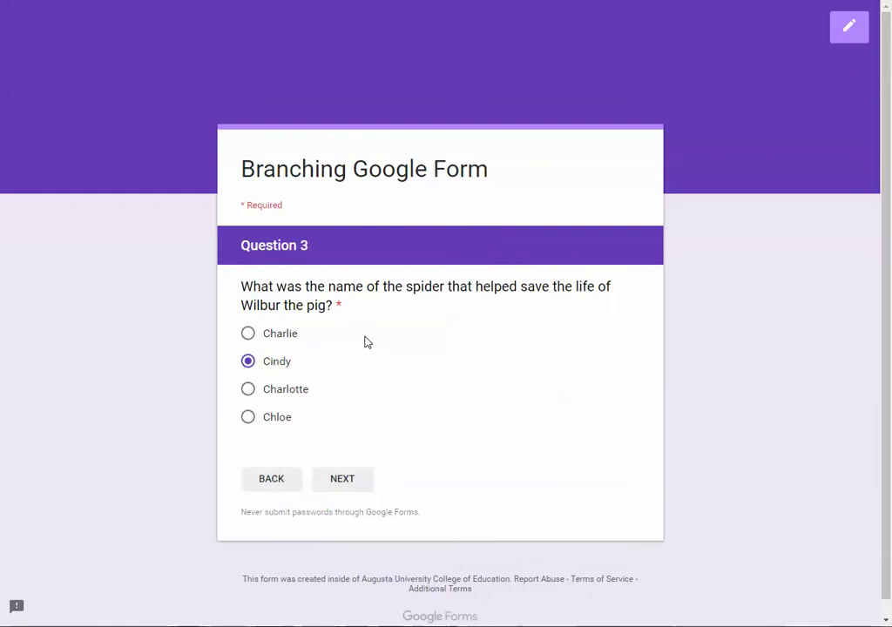
pyautogui.click(285, 391)
pyautogui.click(352, 482)
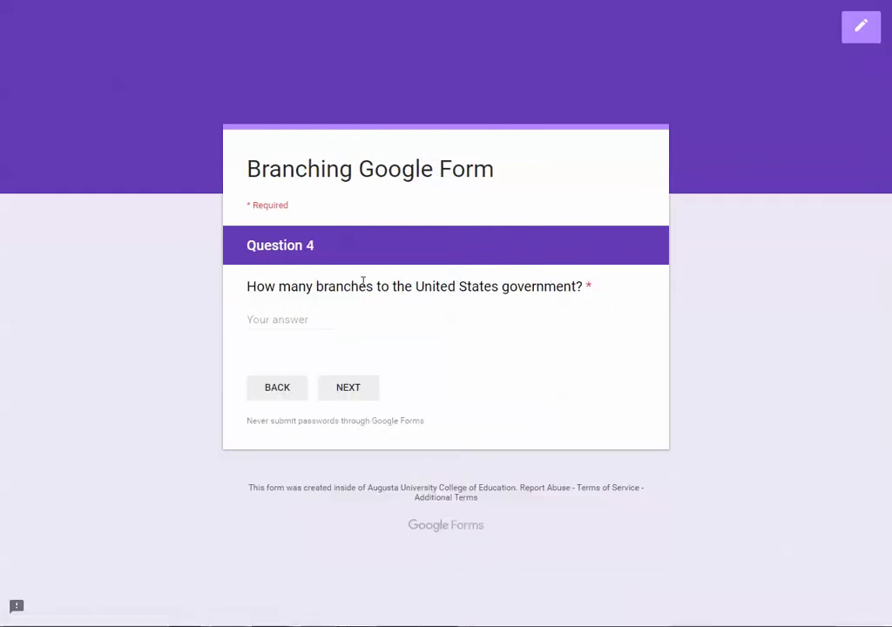
# - Test the Question 4 validation with the answer 4, replace it with 3, and continue to the following section
pyautogui.click(301, 324)
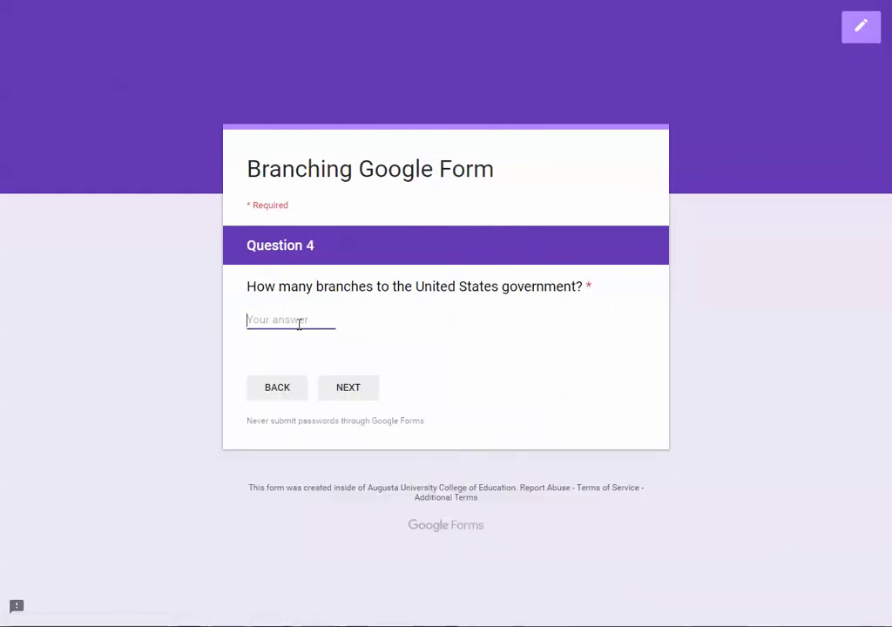
pyautogui.write('4')
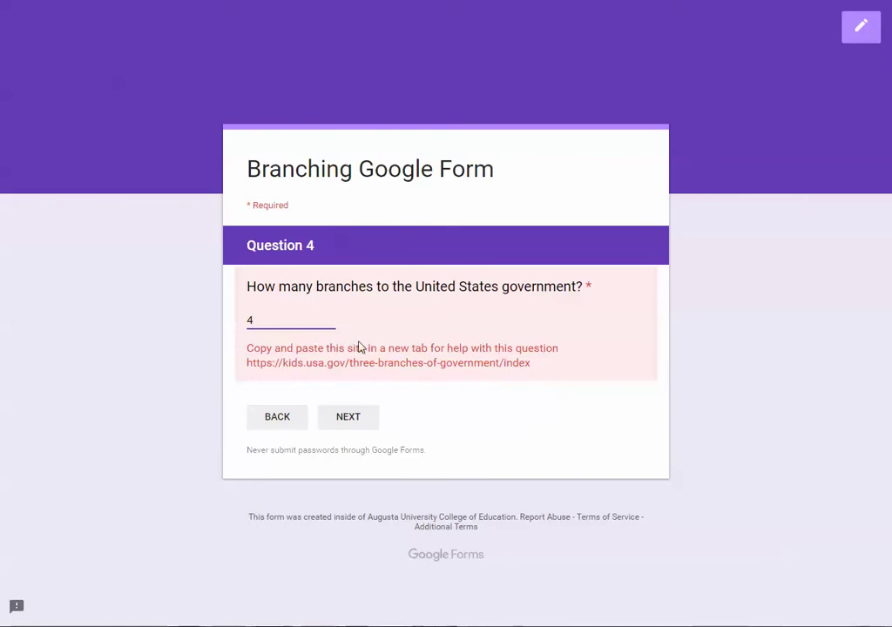
pyautogui.moveTo(265, 319); pyautogui.dragTo(214, 325)
pyautogui.write('3')
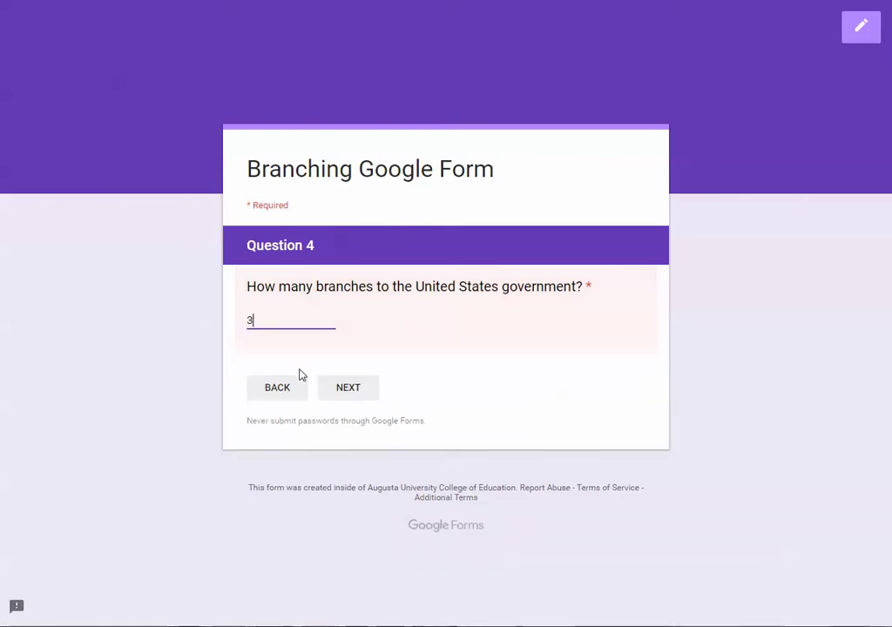
pyautogui.click(348, 393)
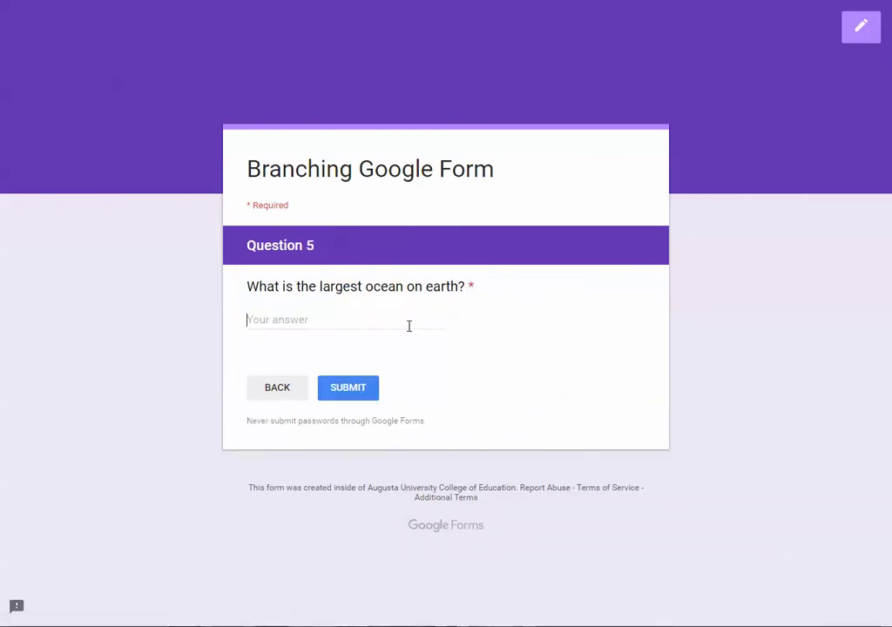
# - Test the Question 5 validation with the answer "a", then replace it with "Pacific"
pyautogui.write('a')
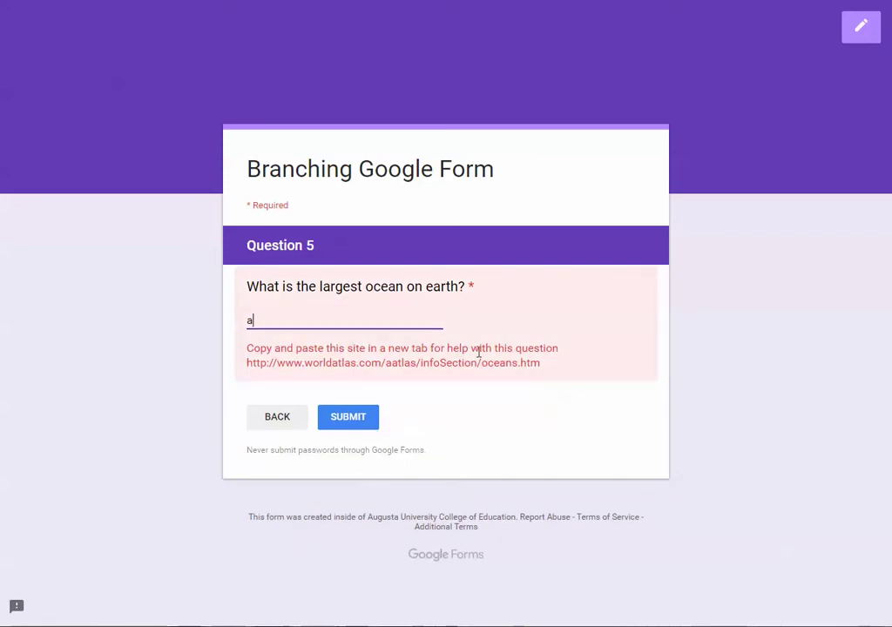
pyautogui.doubleClick(301, 316)
pyautogui.write('Pacif')
pyautogui.press('BackSpace')
pyautogui.press('BackSpace')
pyautogui.write('ific')
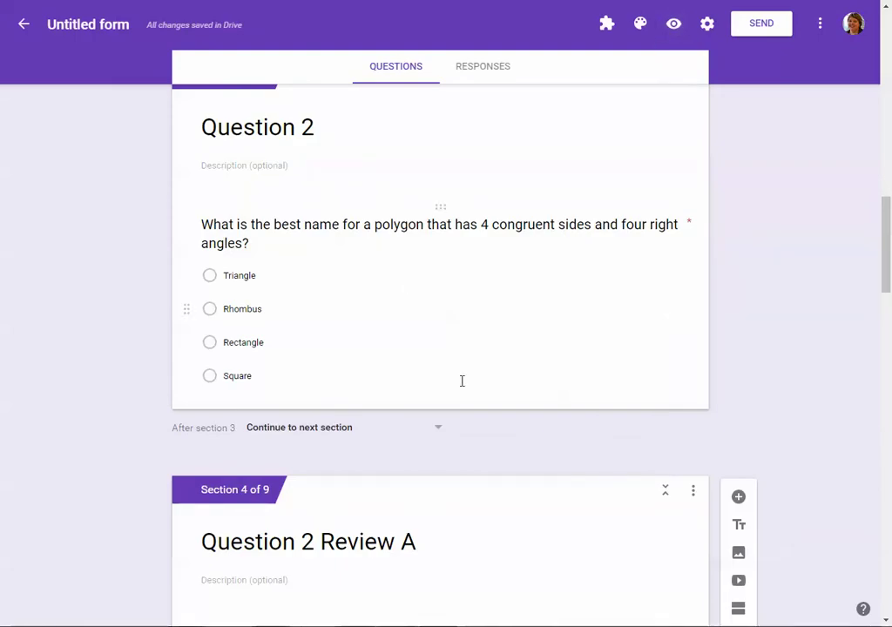
# - In the form editor, correct the text the Question 5 validation must contain to "acific"
pyautogui.scroll(-9, 472, 427)
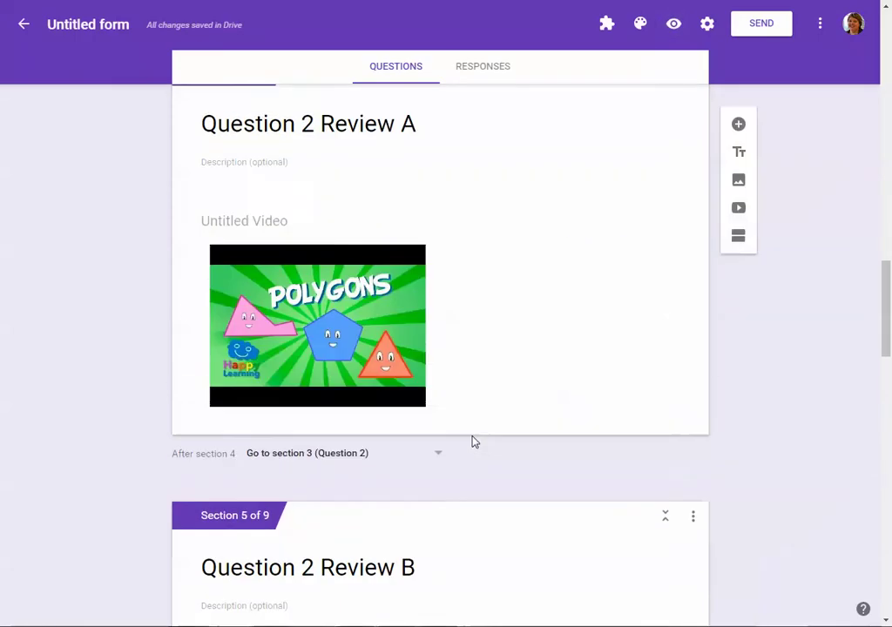
pyautogui.scroll(-15, 472, 442)
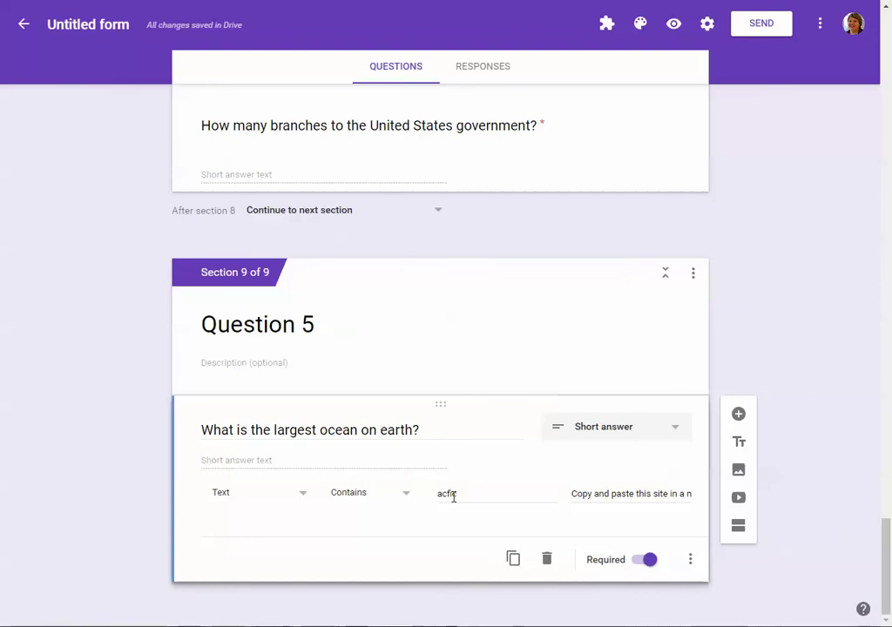
pyautogui.moveTo(454, 497); pyautogui.dragTo(424, 493)
pyautogui.write('Paci')
pyautogui.press('Delete')
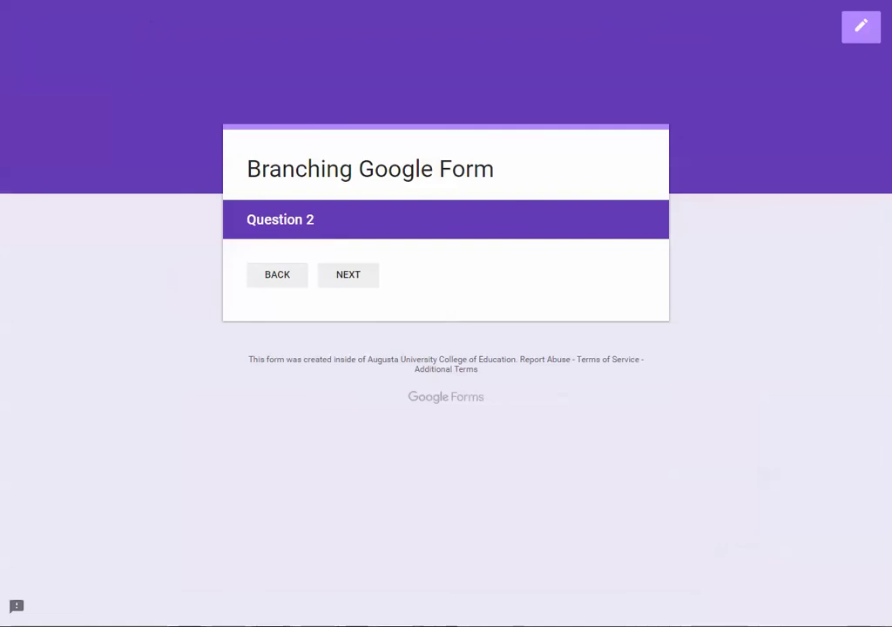
# - Reload the form preview, then return to the editor and view the form's first section
pyautogui.press('F5')
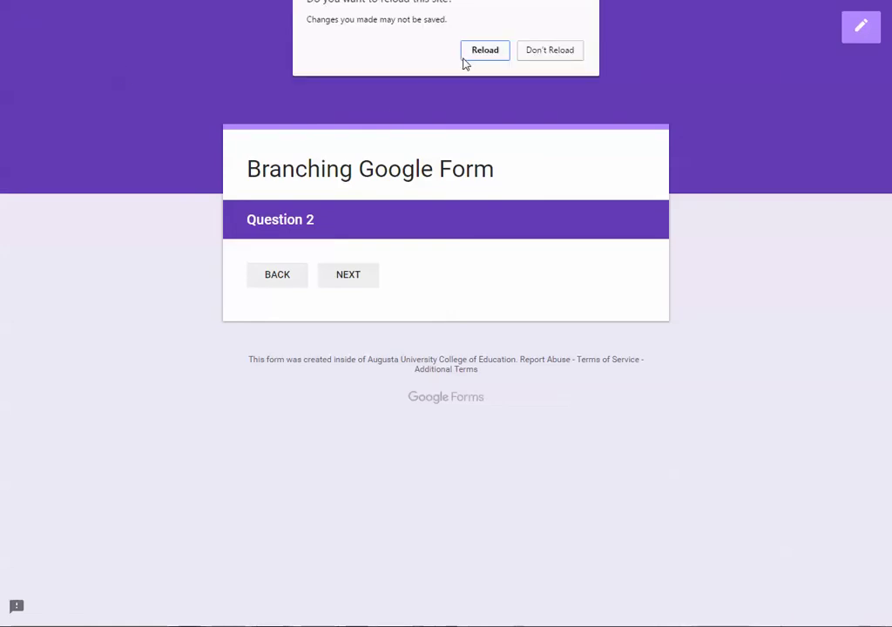
pyautogui.click(466, 58)
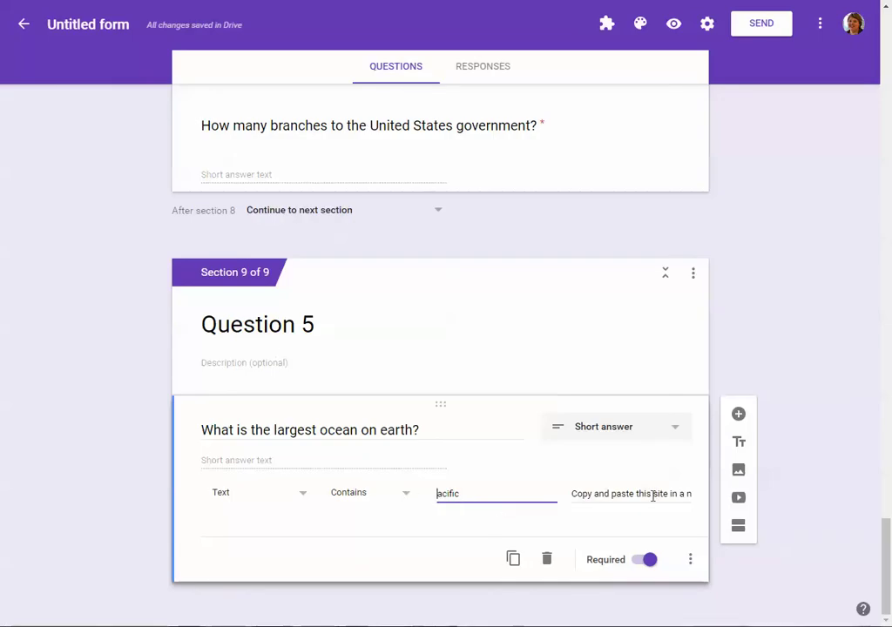
pyautogui.scroll(20, 655, 547)
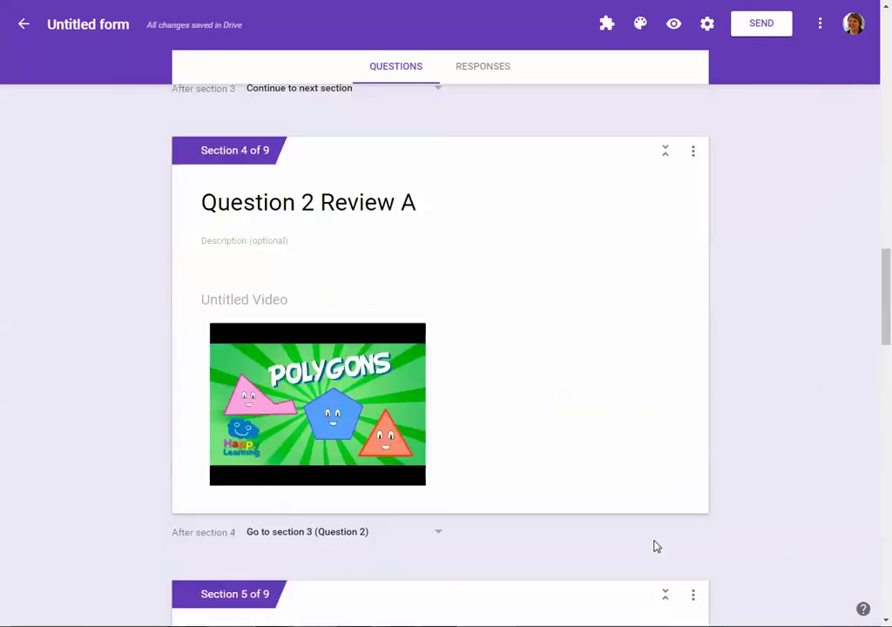
pyautogui.scroll(8, 655, 547)
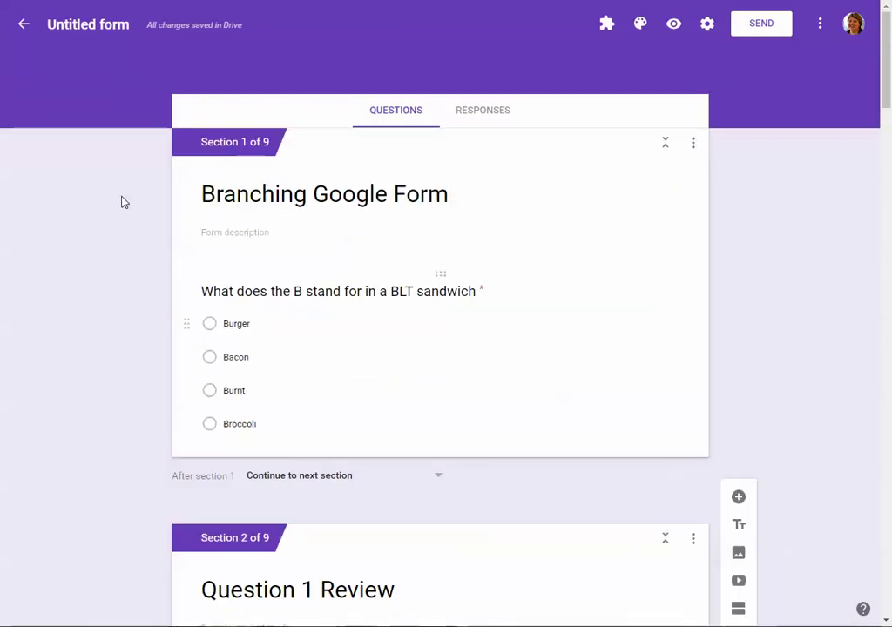